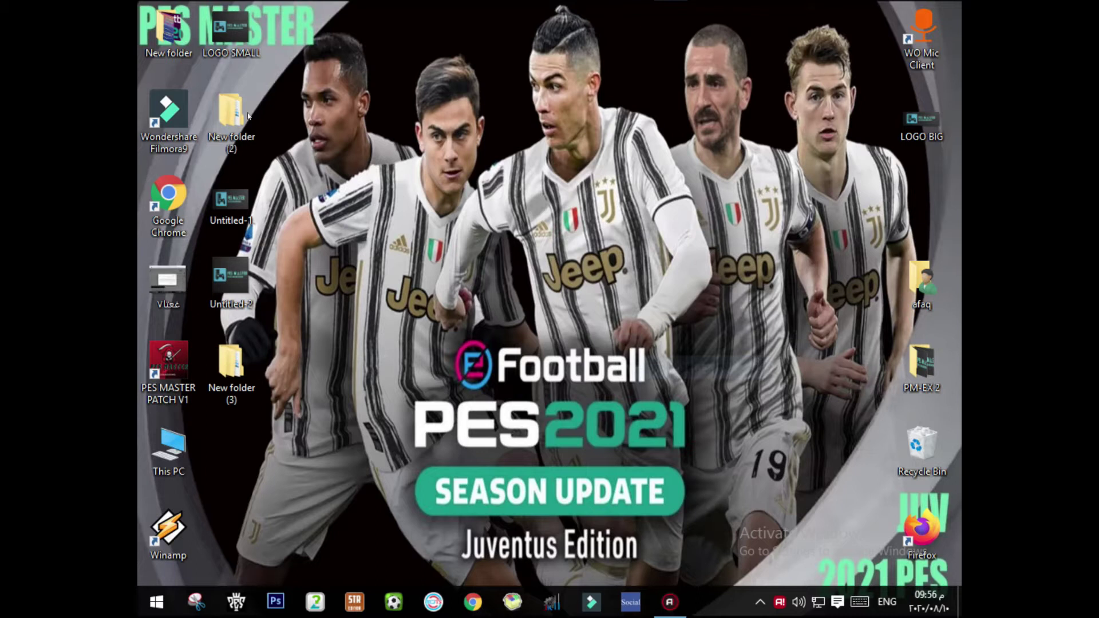
Step: Line up New folder (2) and New folder (3) beside LOGO SMALL in the top desktop row, then open This PC
{"action": "left_click_drag", "start_coordinate": [247, 119], "coordinate": [319, 39]}
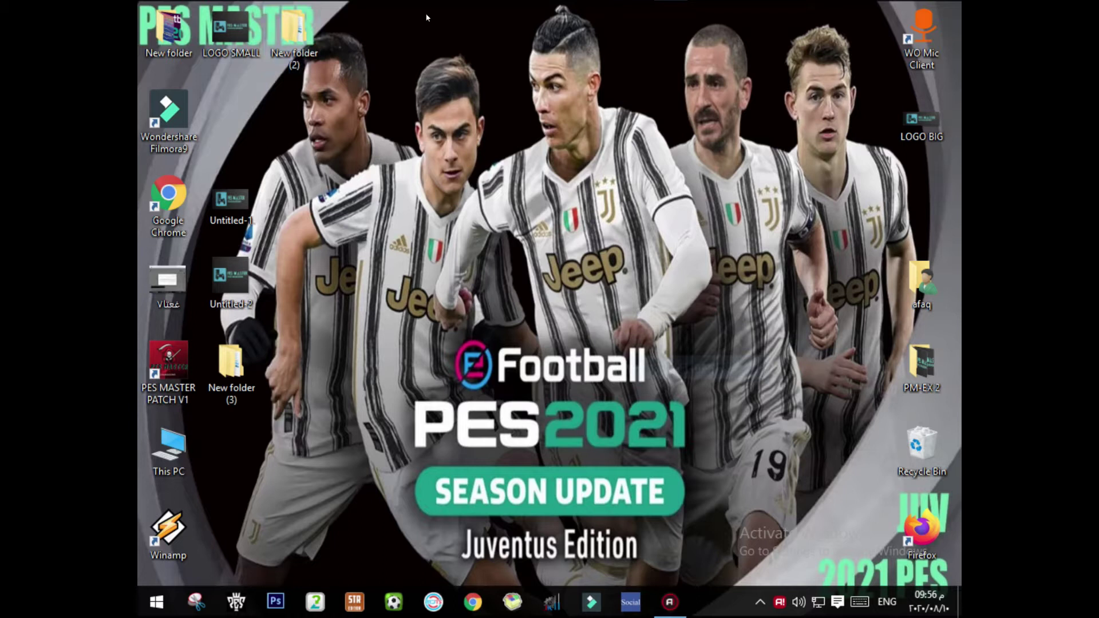
{"action": "left_click_drag", "start_coordinate": [250, 375], "coordinate": [358, 34]}
{"action": "left_click_drag", "start_coordinate": [488, 153], "coordinate": [264, 6]}
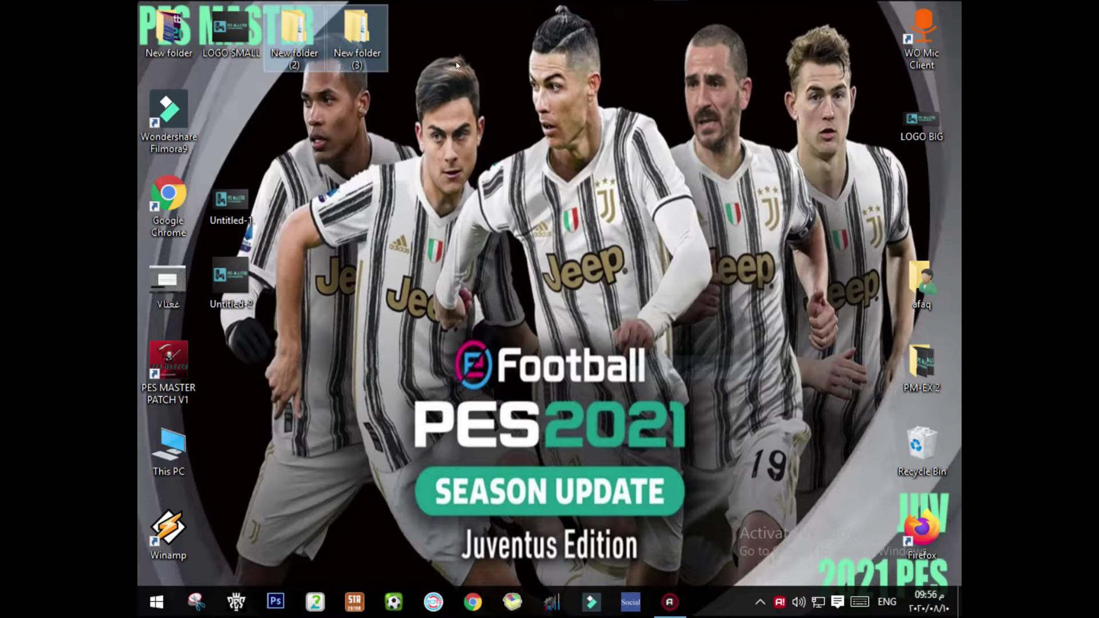
{"action": "left_click", "coordinate": [575, 52]}
{"action": "left_click_drag", "start_coordinate": [662, 8], "coordinate": [471, 284]}
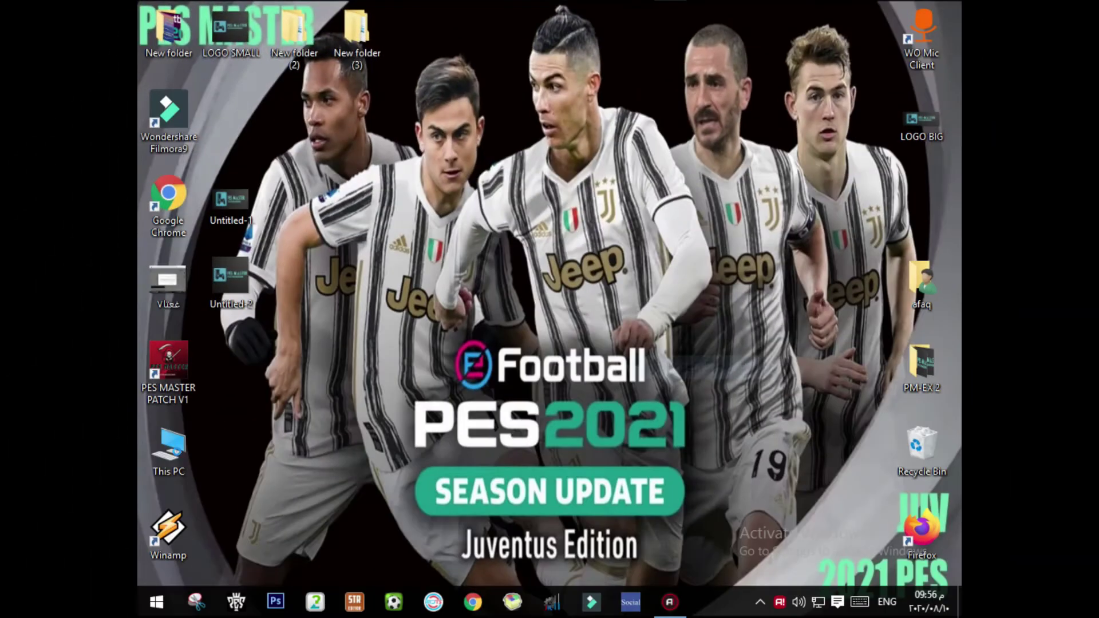
{"action": "key", "text": "super+e"}
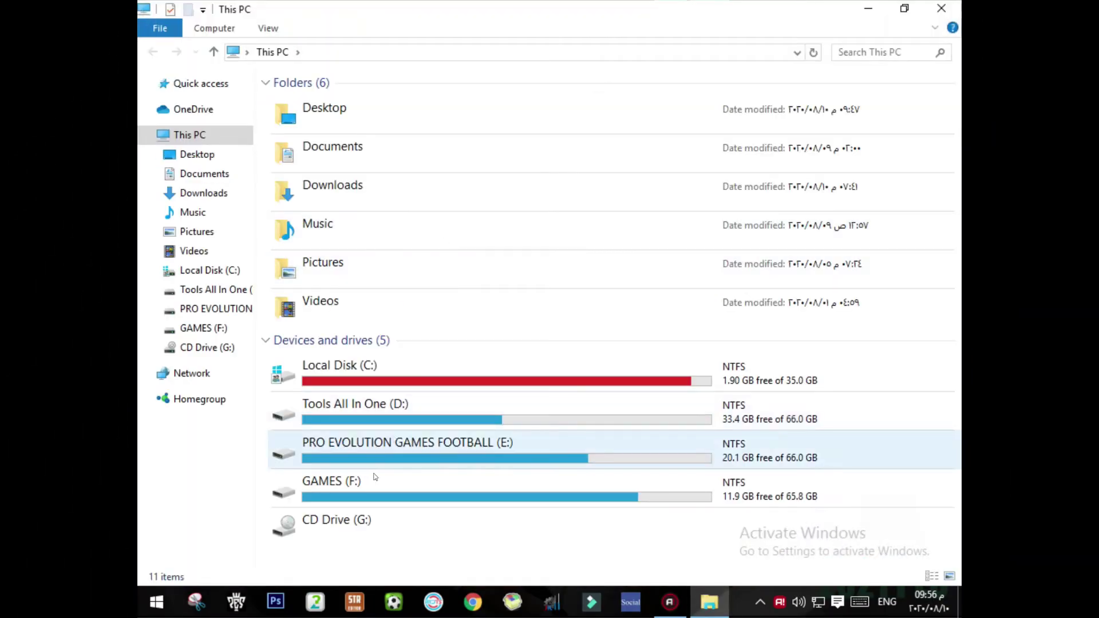
Step: Go into the ادوات بيس ٢٠١٧ folder on Tools All In One (D:) and open its RAR archive
{"action": "left_click", "coordinate": [435, 422]}
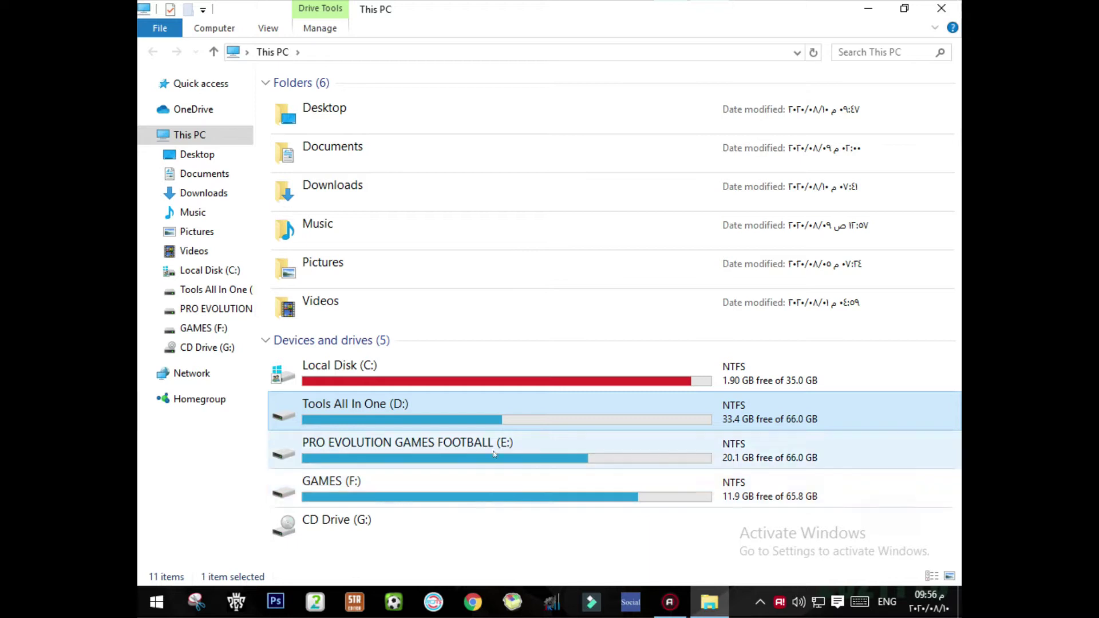
{"action": "double_click", "coordinate": [461, 411]}
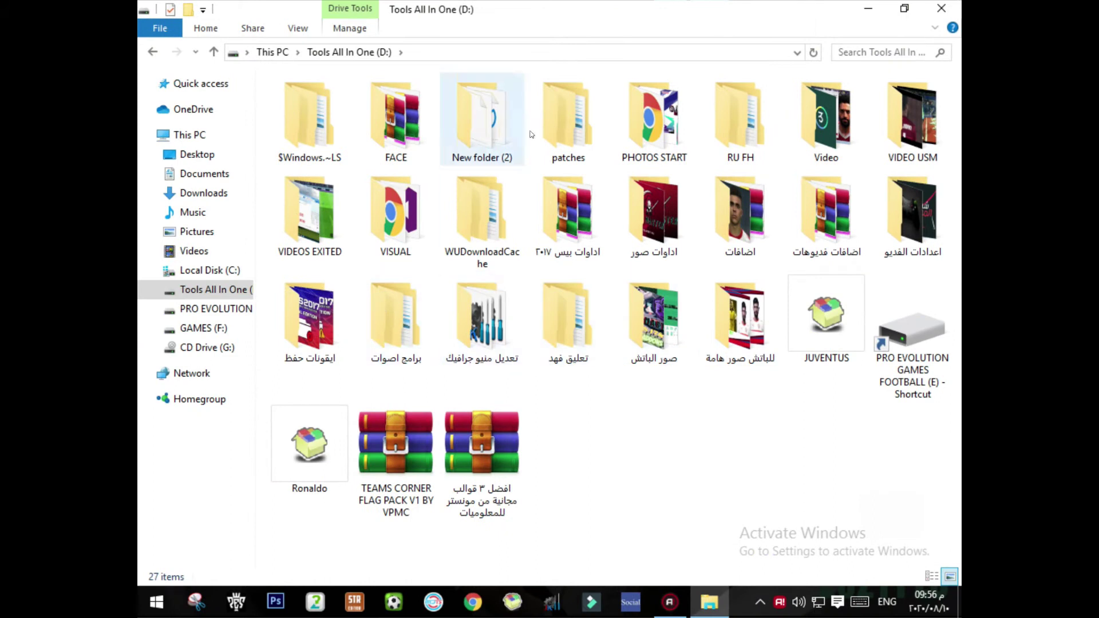
{"action": "double_click", "coordinate": [566, 243]}
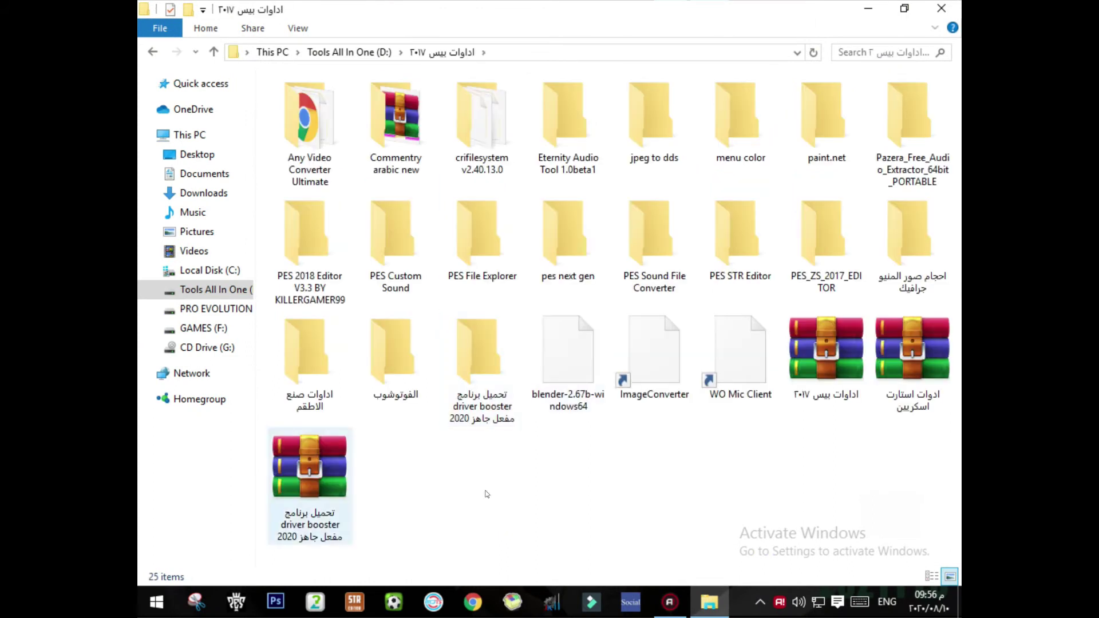
{"action": "left_click", "coordinate": [820, 365]}
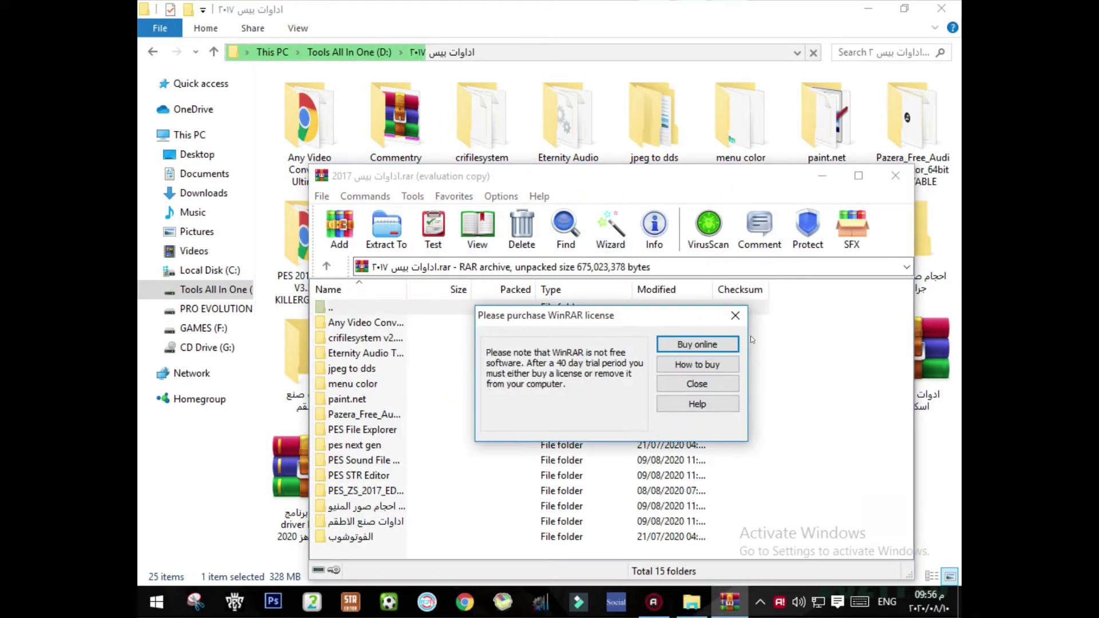
Step: Dismiss the license nag and extract the archive to the desktop with its password, then close Explorer
{"action": "left_click", "coordinate": [736, 315]}
{"action": "left_click", "coordinate": [611, 228]}
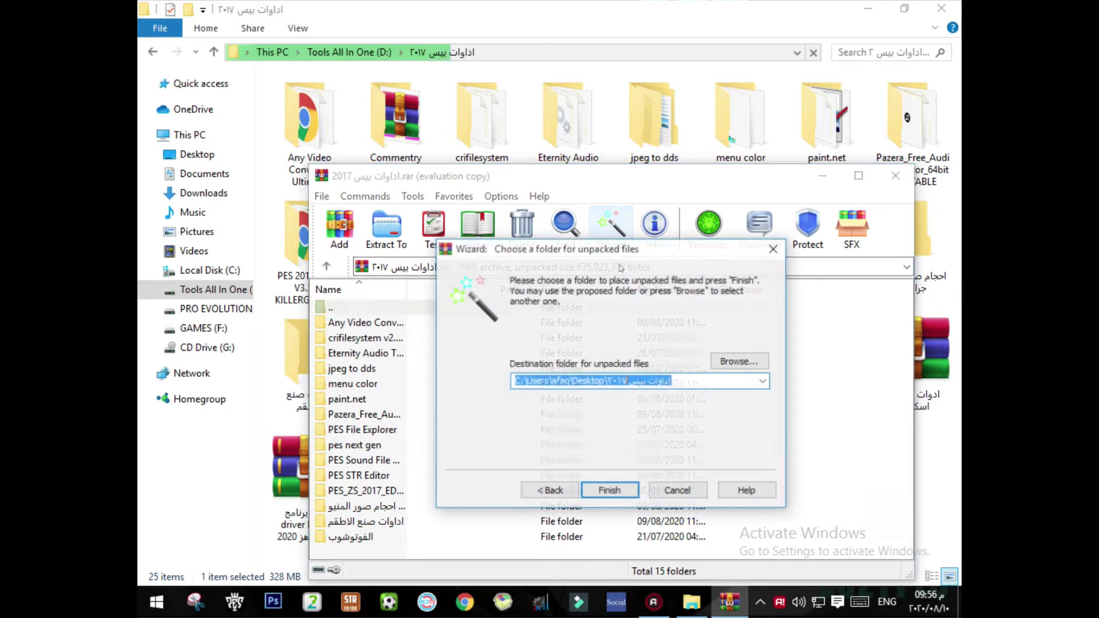
{"action": "left_click", "coordinate": [611, 491]}
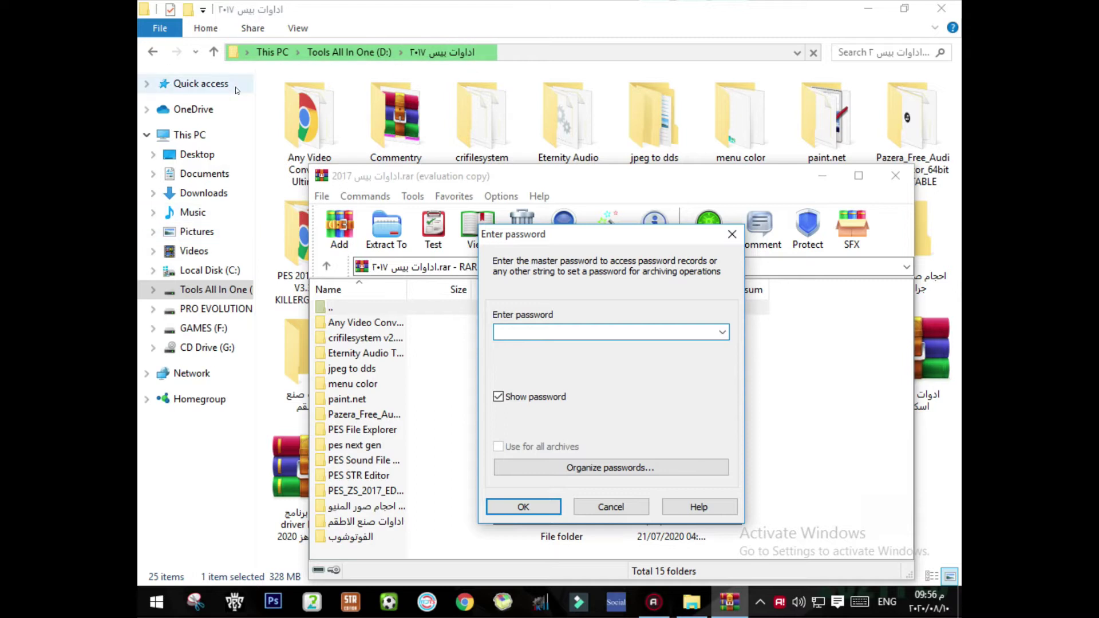
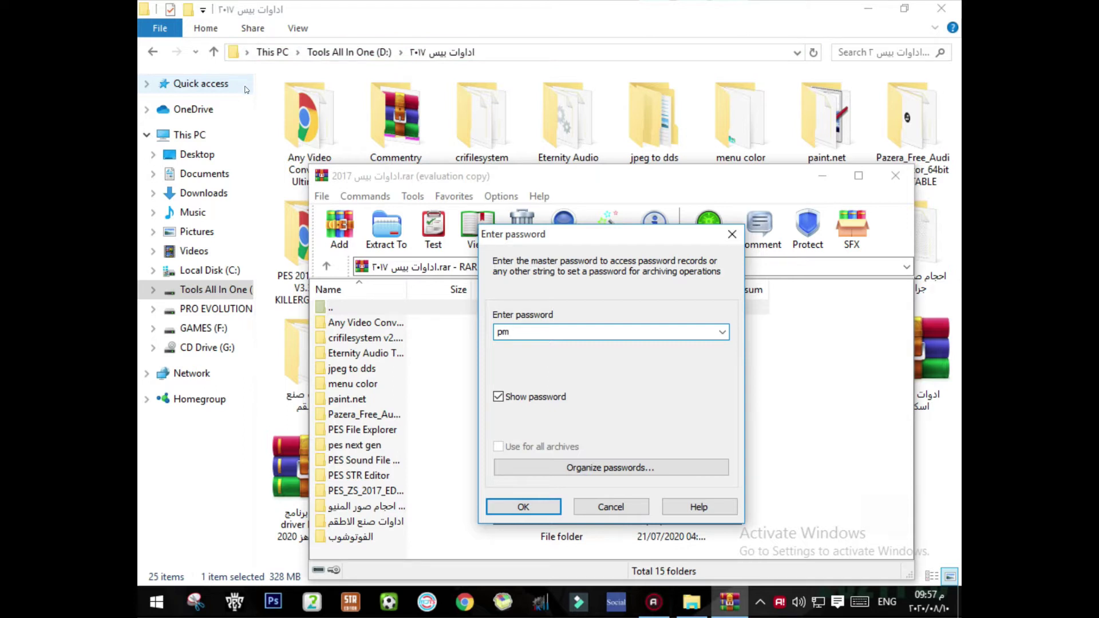
{"action": "left_click", "coordinate": [547, 507]}
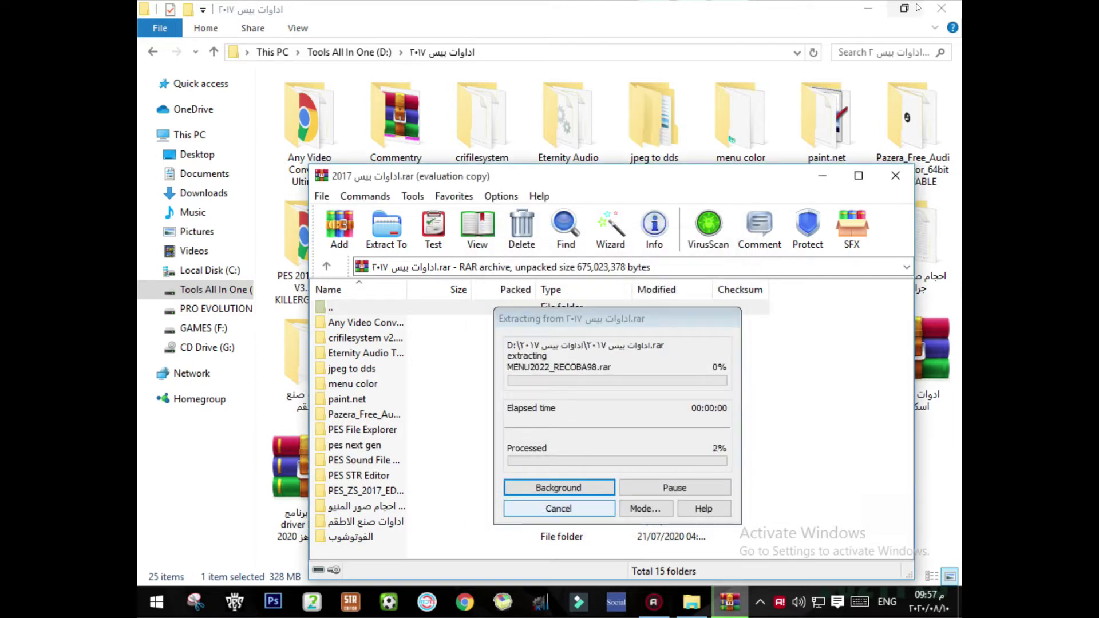
{"action": "left_click", "coordinate": [941, 8]}
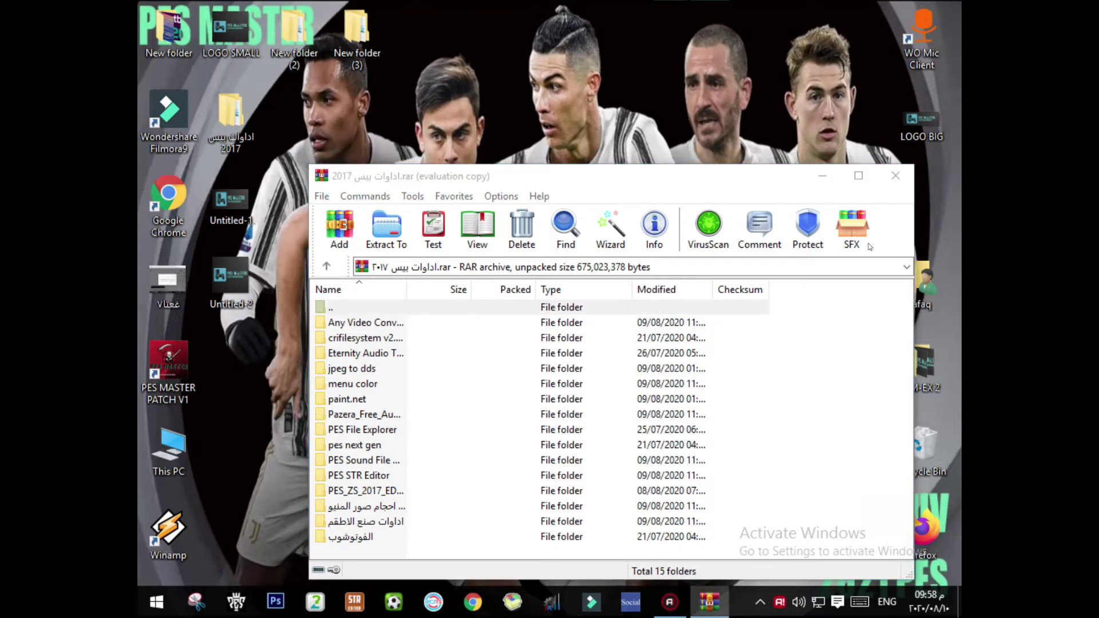
Step: Close WinRAR, open the extracted desktop folder in Large icons view, and browse its tool folders
{"action": "left_click", "coordinate": [896, 176]}
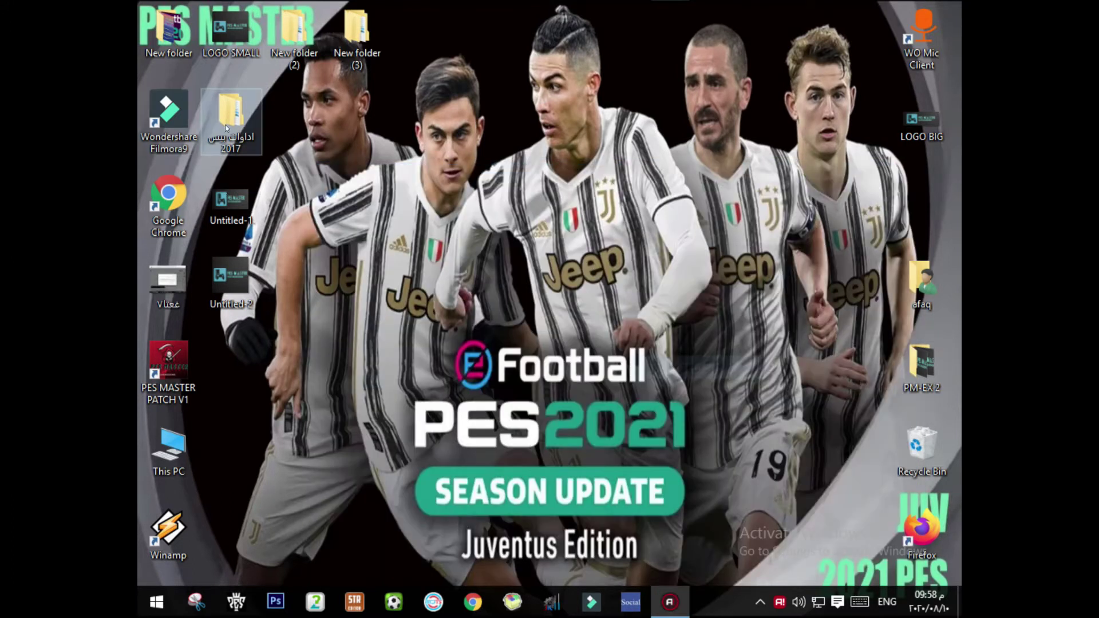
{"action": "double_click", "coordinate": [225, 125]}
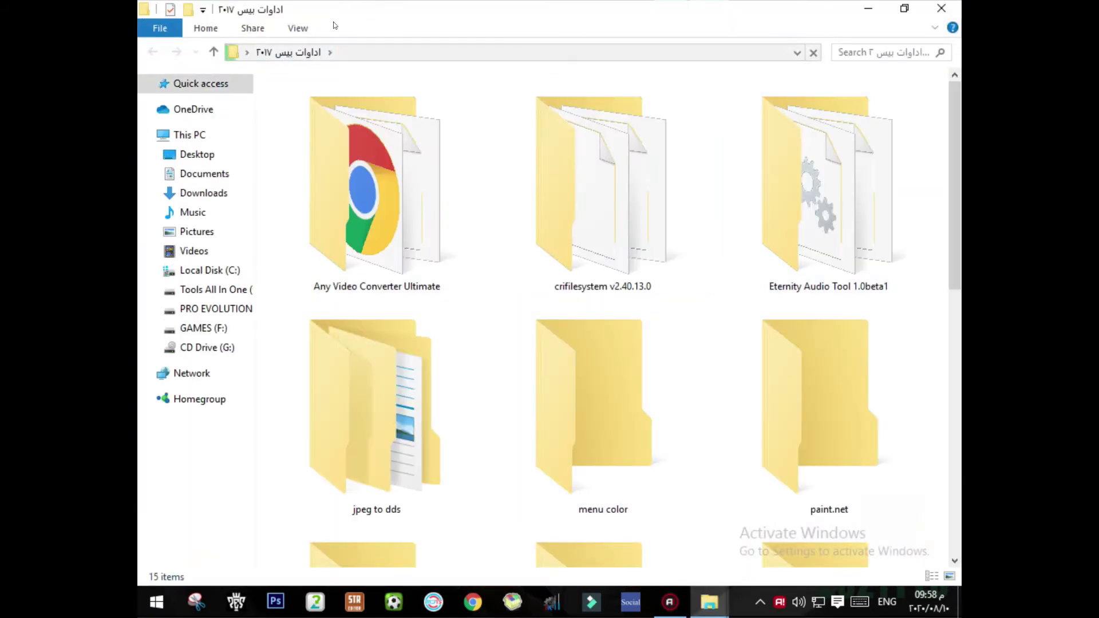
{"action": "left_click", "coordinate": [948, 576]}
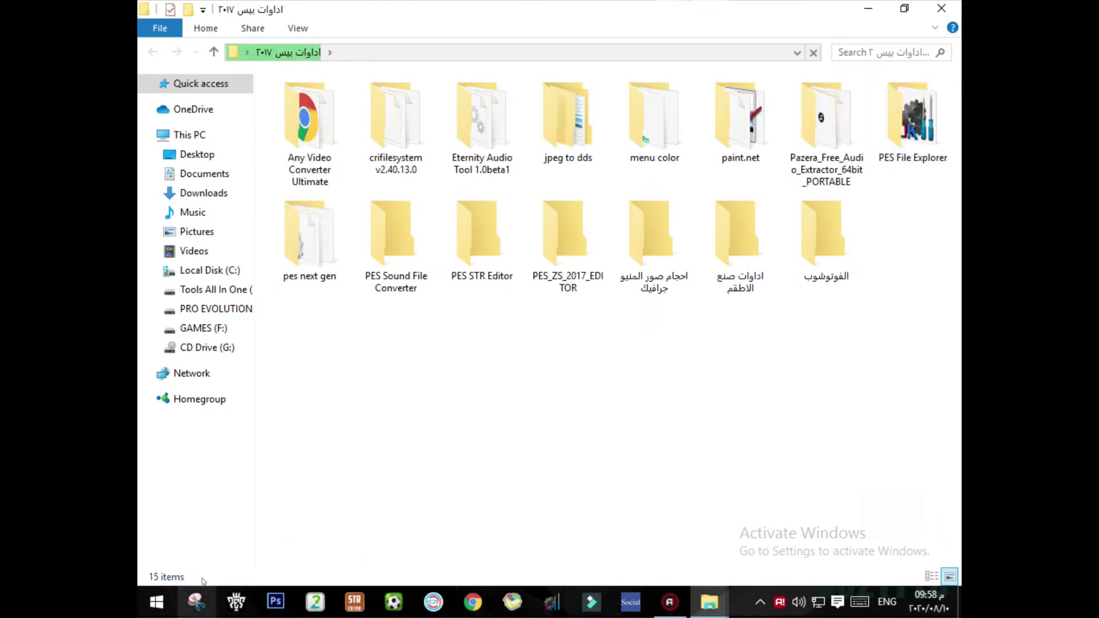
{"action": "left_click", "coordinate": [911, 117]}
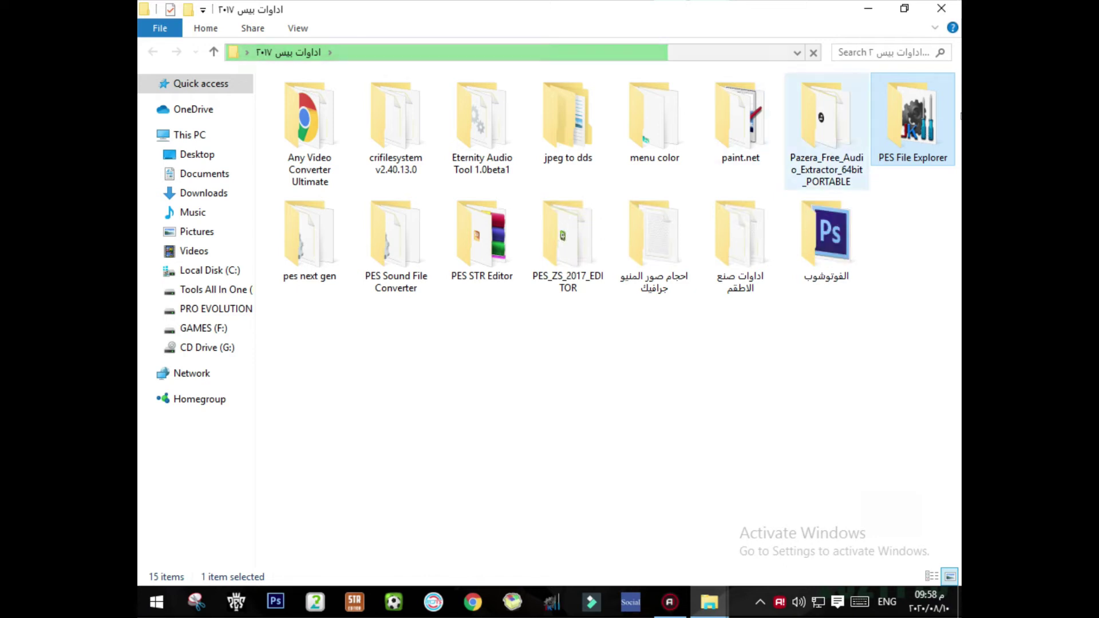
{"action": "left_click", "coordinate": [803, 231]}
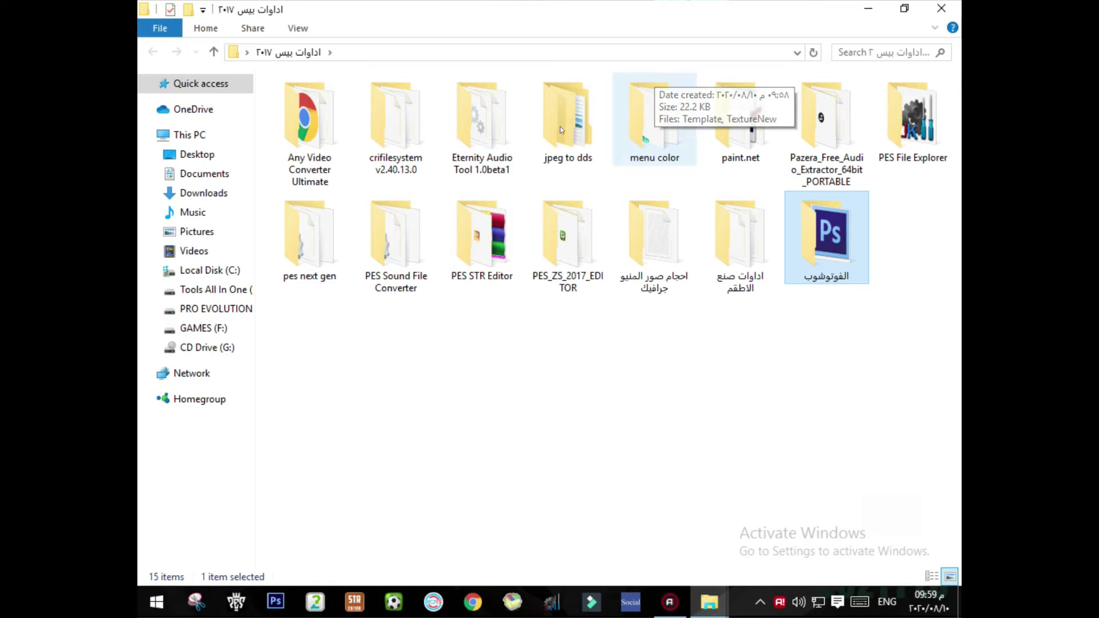
{"action": "left_click_drag", "start_coordinate": [306, 320], "coordinate": [899, 205]}
{"action": "left_click_drag", "start_coordinate": [899, 206], "coordinate": [908, 198]}
{"action": "left_click", "coordinate": [907, 199]}
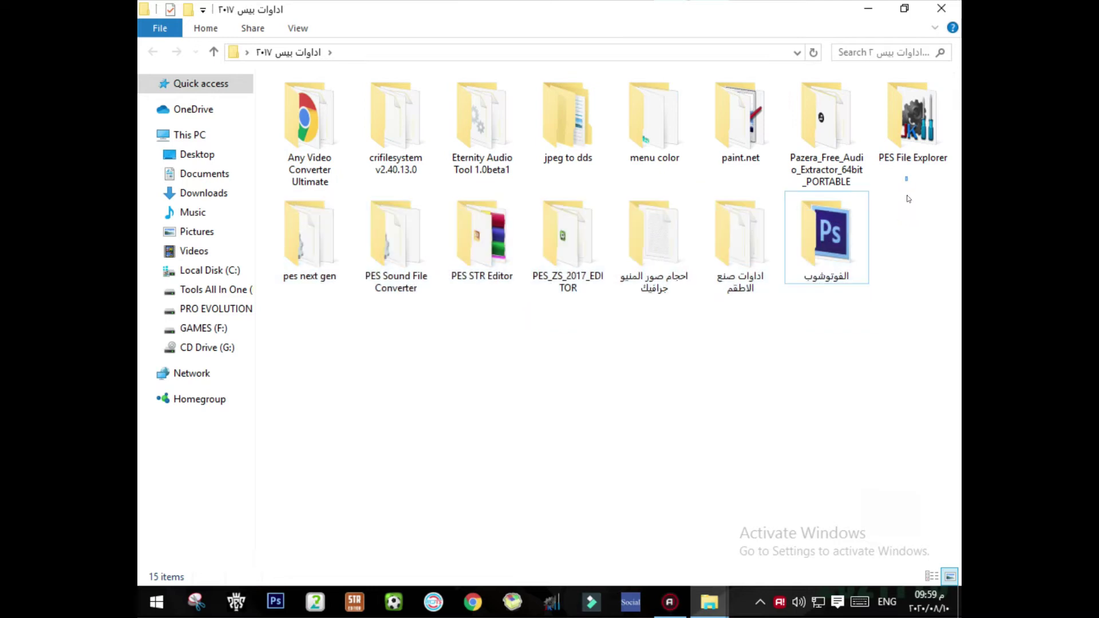
Step: Look inside the اداوات صنع الاطقم folder twice, returning to the tools folder each time
{"action": "double_click", "coordinate": [725, 239]}
{"action": "left_click_drag", "start_coordinate": [444, 355], "coordinate": [343, 221]}
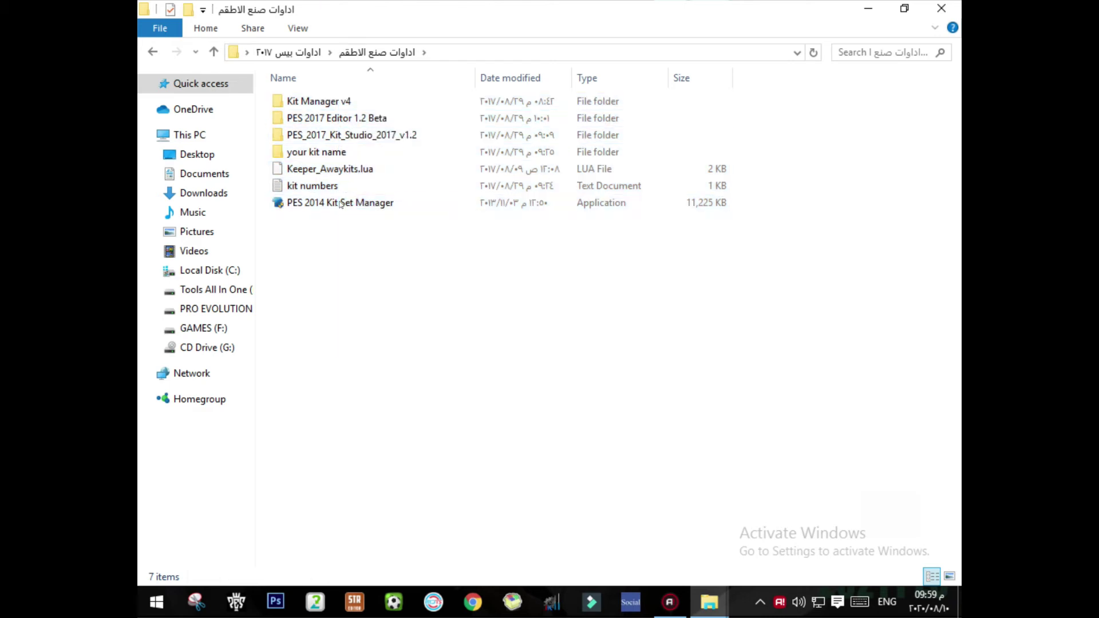
{"action": "left_click", "coordinate": [162, 52]}
{"action": "left_click_drag", "start_coordinate": [369, 393], "coordinate": [735, 261]}
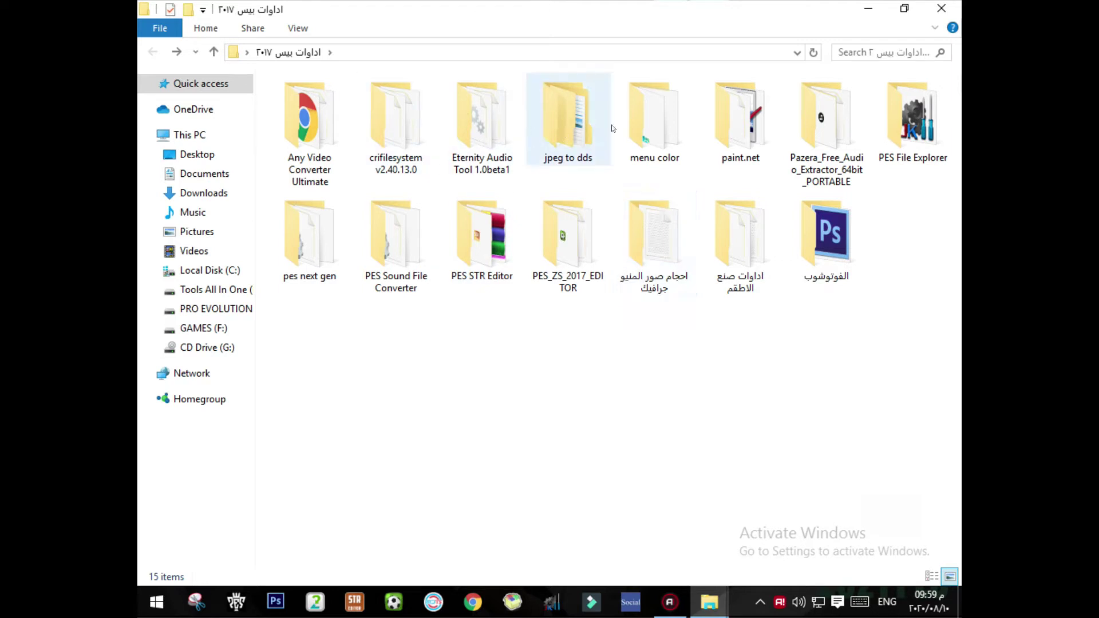
{"action": "double_click", "coordinate": [730, 238]}
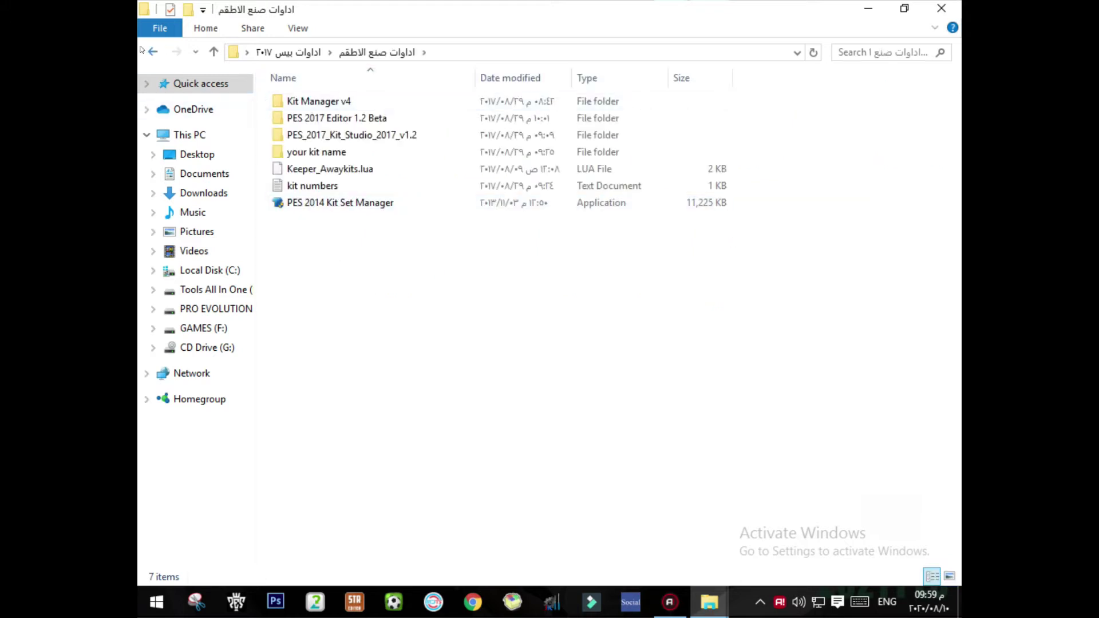
{"action": "left_click", "coordinate": [152, 52]}
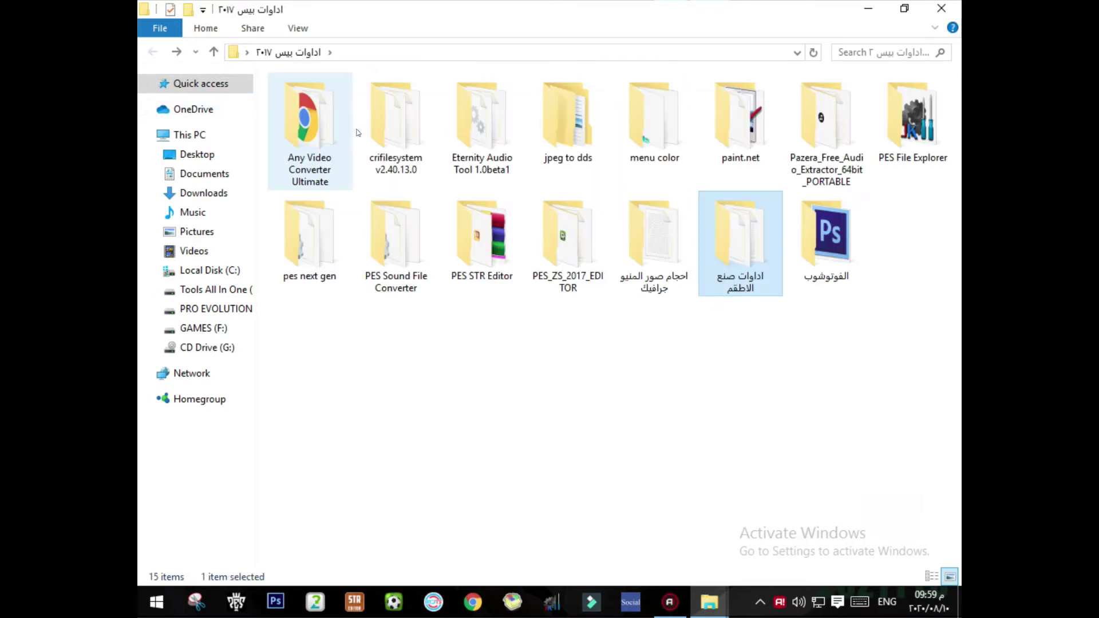
Step: Open the PES STR Editor folder and select the PESSTREditor application
{"action": "left_click_drag", "start_coordinate": [959, 351], "coordinate": [567, 358]}
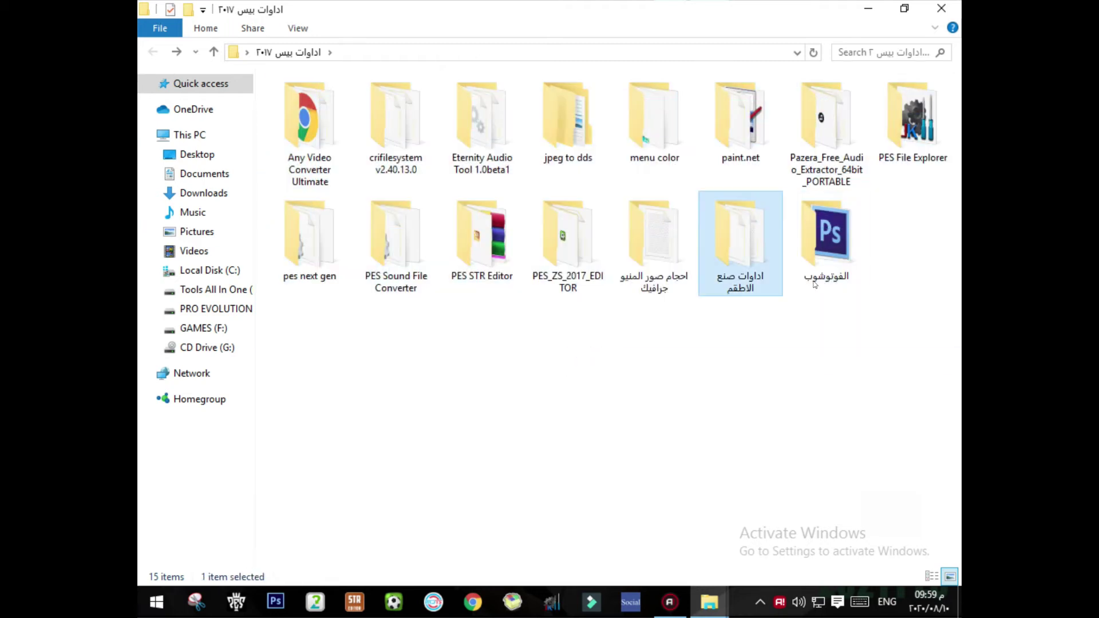
{"action": "left_click", "coordinate": [510, 331]}
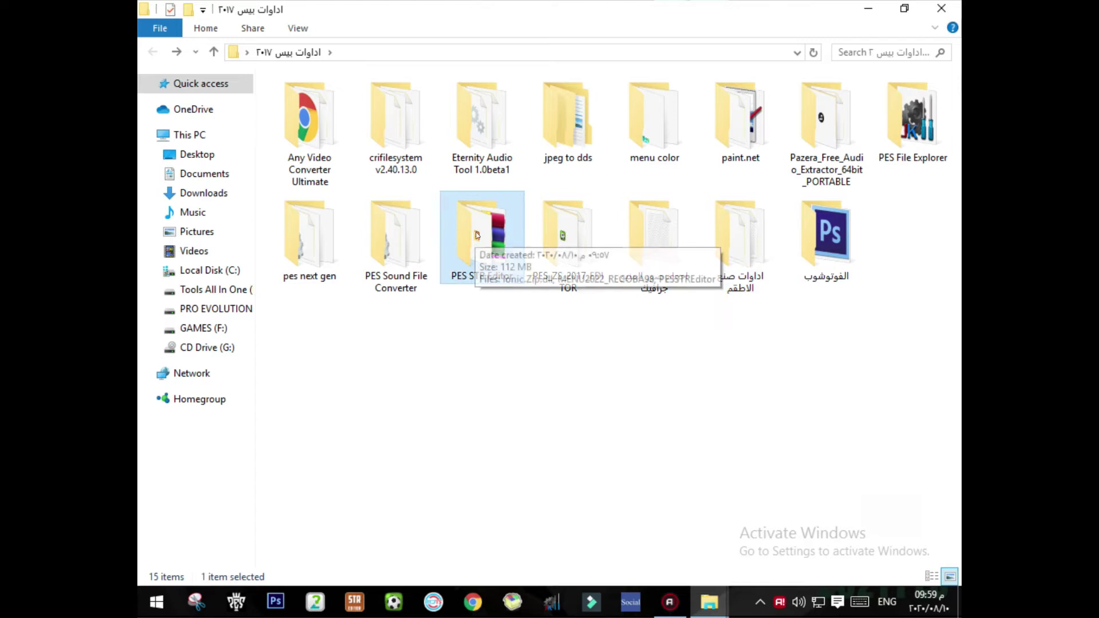
{"action": "left_click", "coordinate": [532, 332]}
{"action": "double_click", "coordinate": [482, 240]}
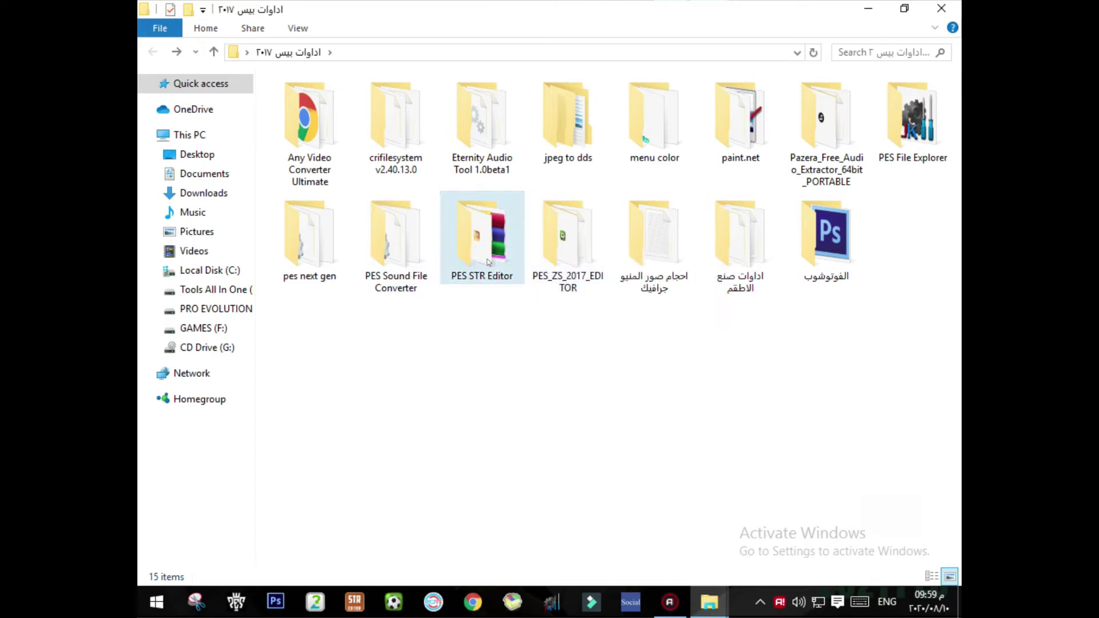
{"action": "left_click", "coordinate": [373, 134]}
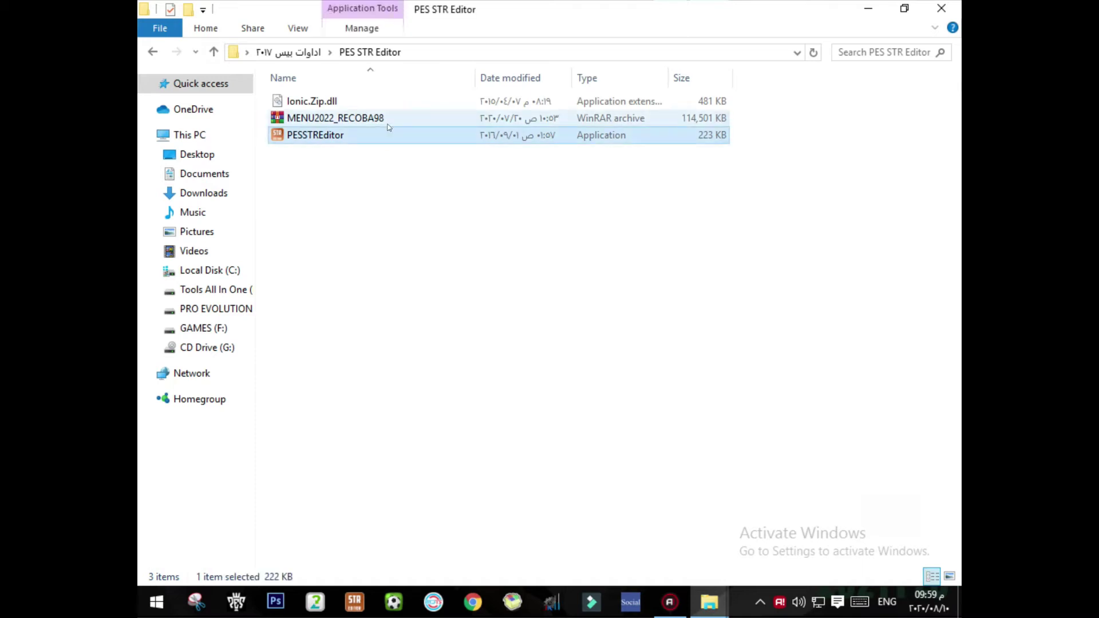
Step: Permanently delete the MENU2022_RECOBA98 archive from the PES STR Editor folder
{"action": "right_click", "coordinate": [388, 126]}
{"action": "left_click", "coordinate": [710, 270]}
{"action": "left_click", "coordinate": [316, 135]}
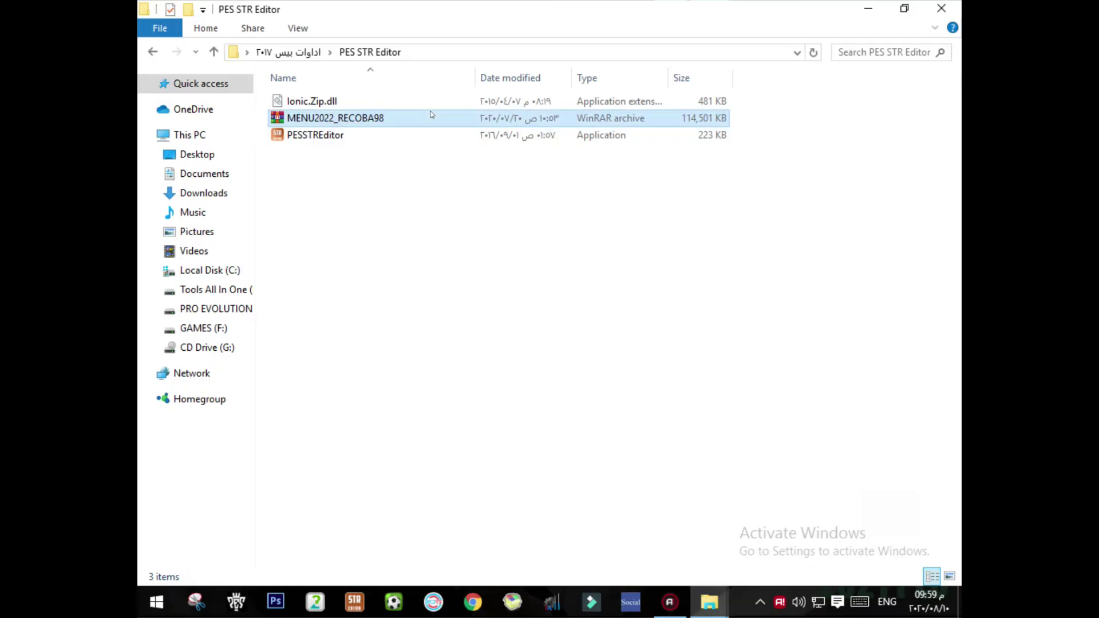
{"action": "right_click", "coordinate": [433, 116]}
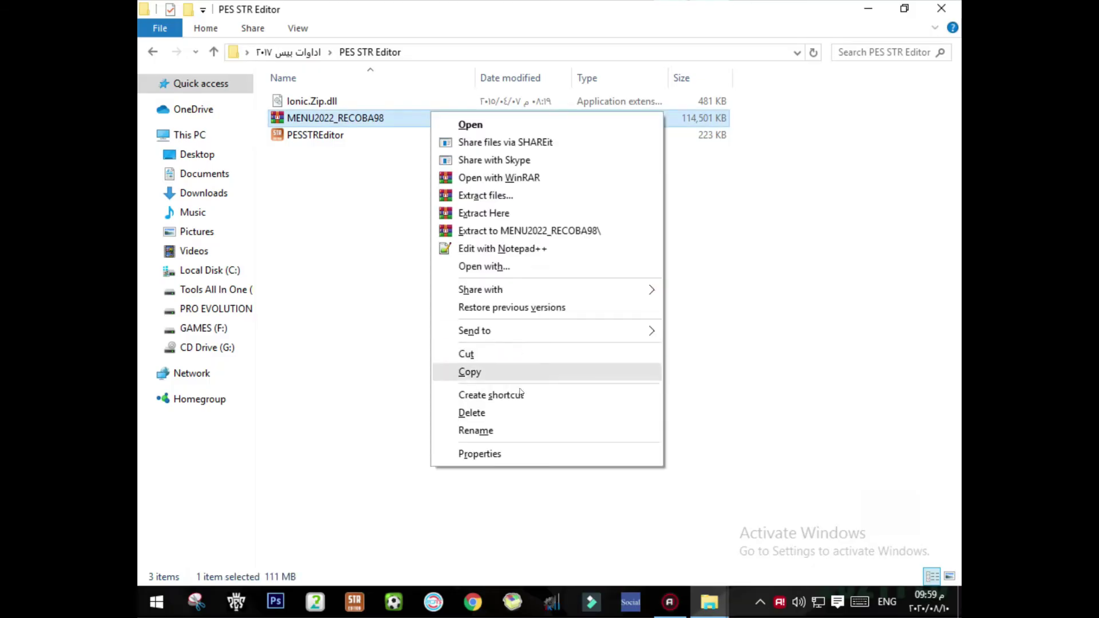
{"action": "left_click", "coordinate": [534, 370]}
{"action": "key", "text": "shift+Delete"}
{"action": "key", "text": "Return"}
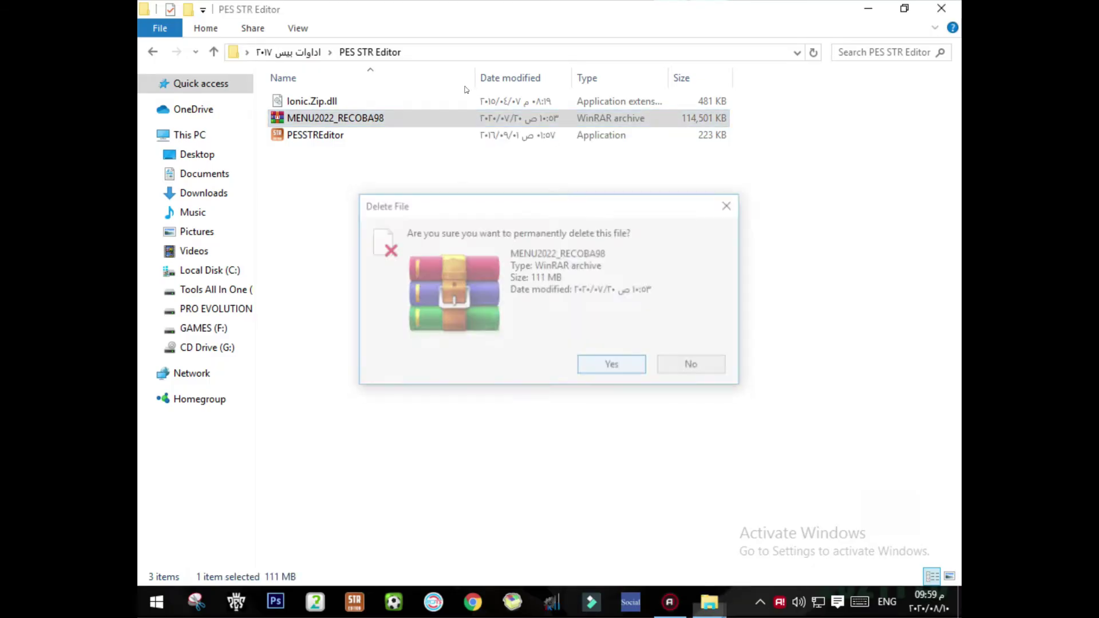
Step: Launch the PESSTREditor application from the folder
{"action": "left_click", "coordinate": [508, 117]}
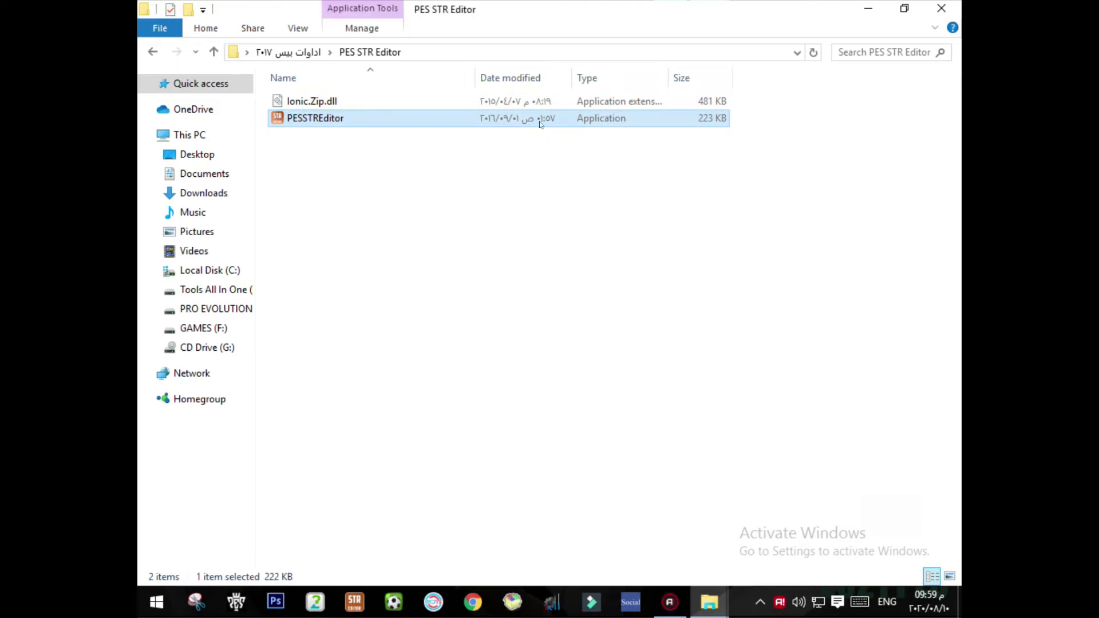
{"action": "left_click", "coordinate": [507, 117]}
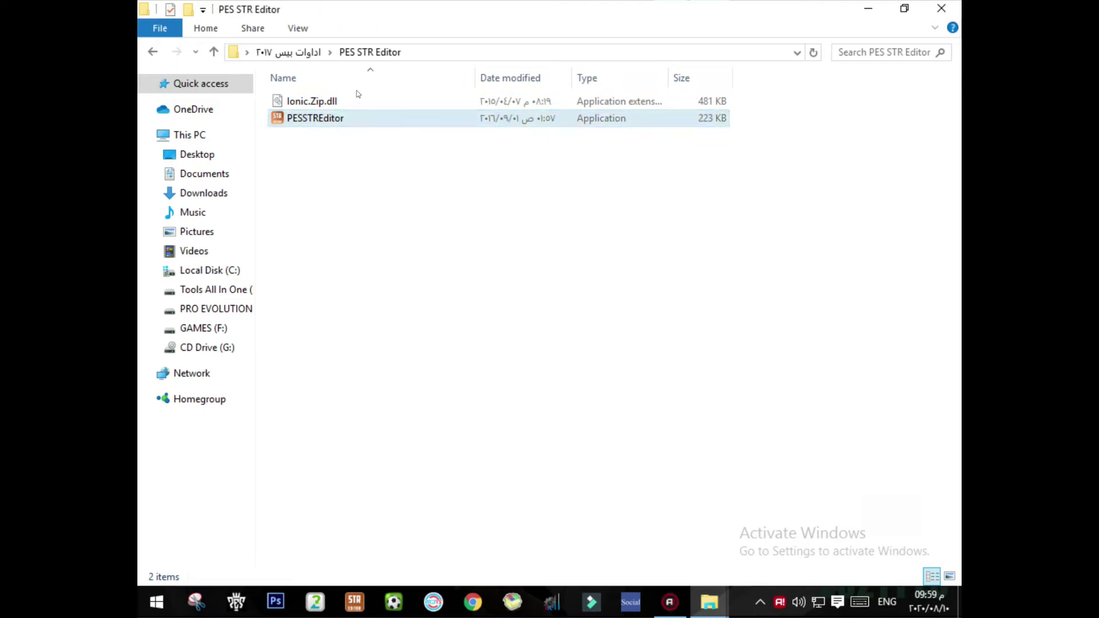
{"action": "left_click_drag", "start_coordinate": [436, 181], "coordinate": [362, 201]}
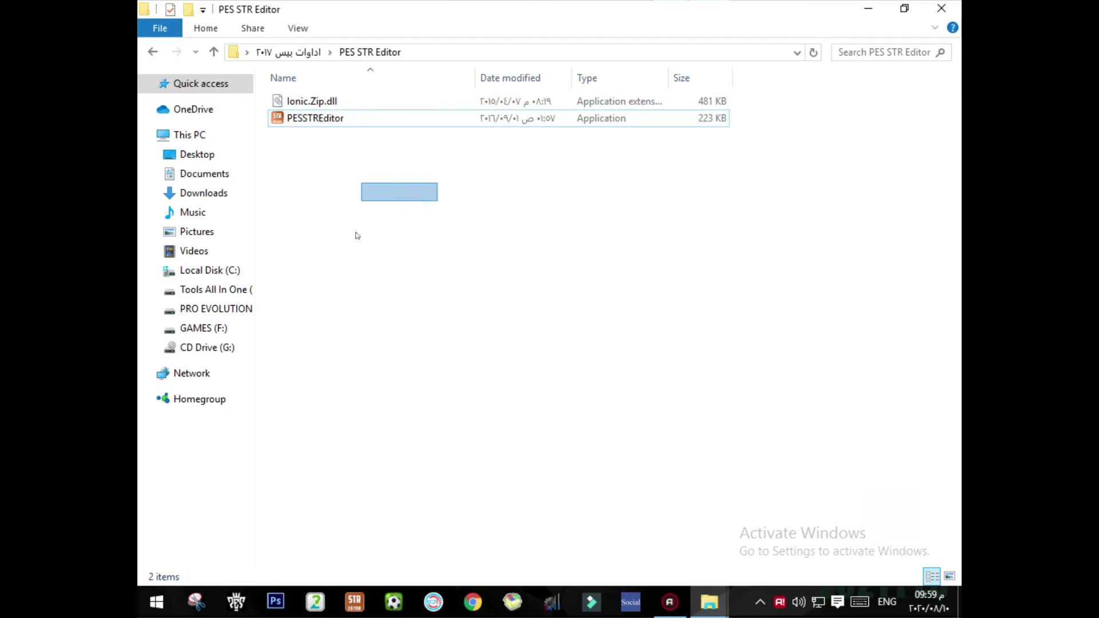
{"action": "double_click", "coordinate": [380, 120]}
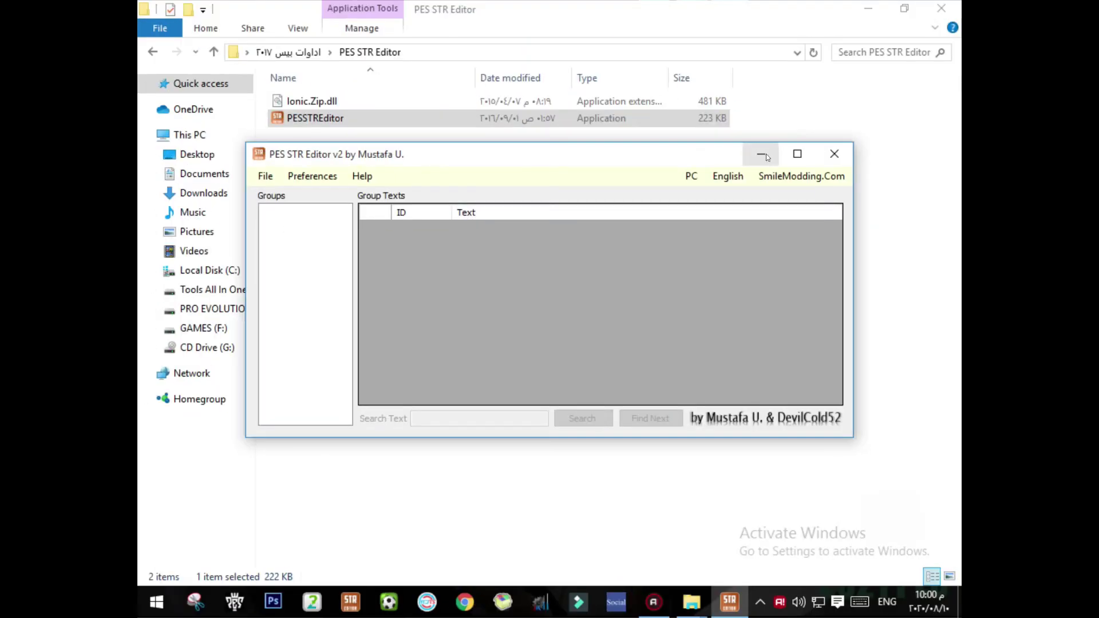
Step: Minimize the empty editor, close its folder window, and open PES MASTER PATCH on drive E:
{"action": "left_click", "coordinate": [763, 156]}
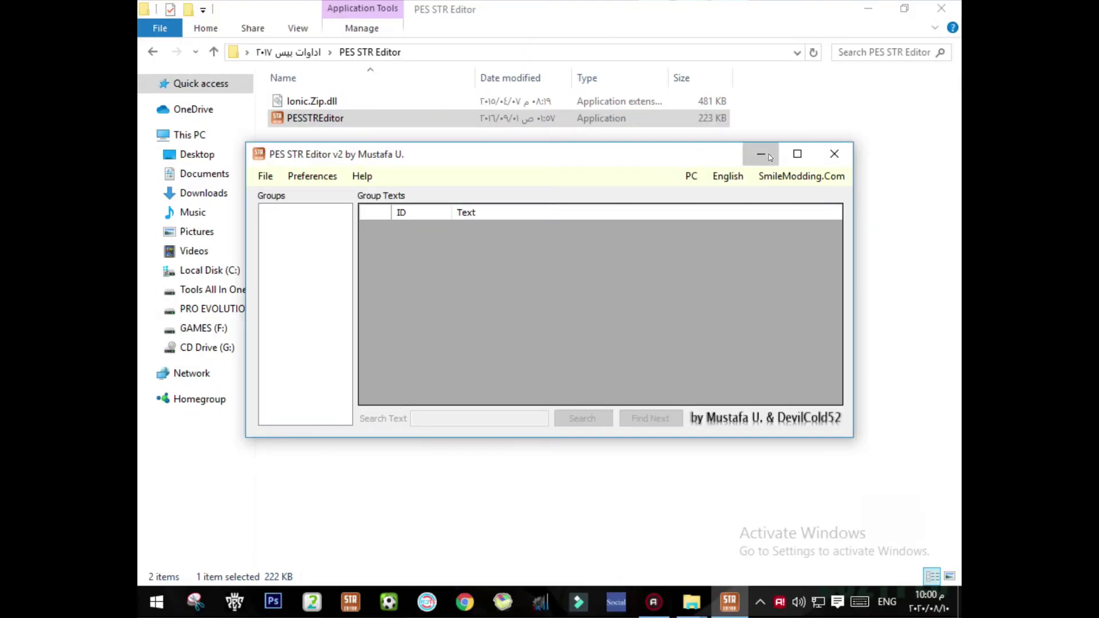
{"action": "left_click", "coordinate": [950, 14]}
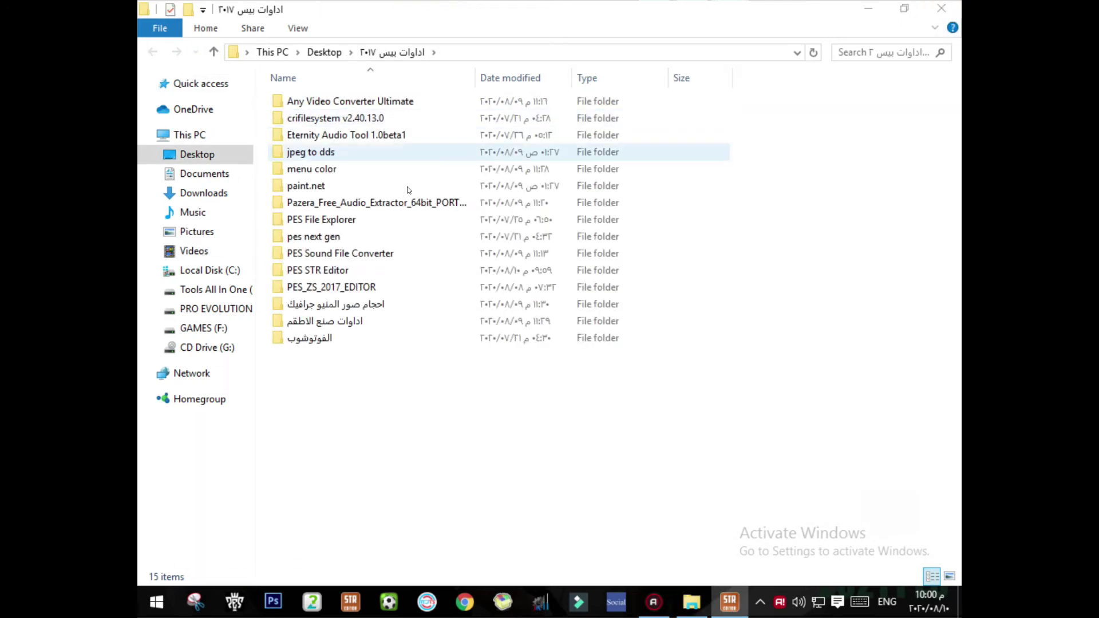
{"action": "left_click", "coordinate": [191, 310]}
{"action": "left_click", "coordinate": [359, 120]}
{"action": "double_click", "coordinate": [359, 118]}
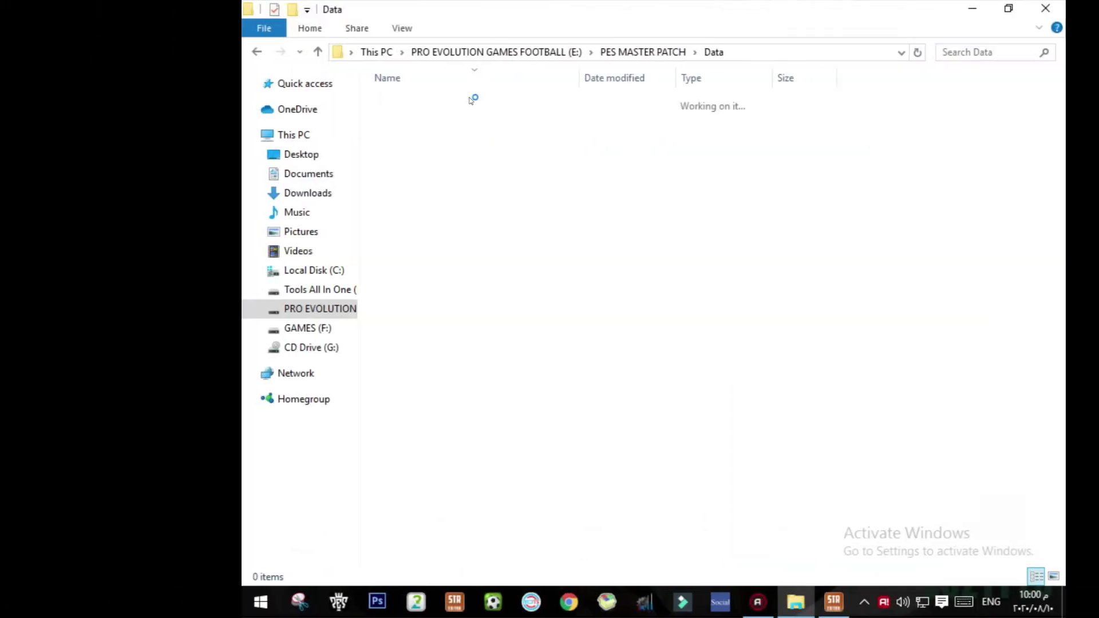
Step: Sort the Data folder by Name and select dt20_ara_win among the dt20 language CPK files
{"action": "left_click", "coordinate": [467, 81]}
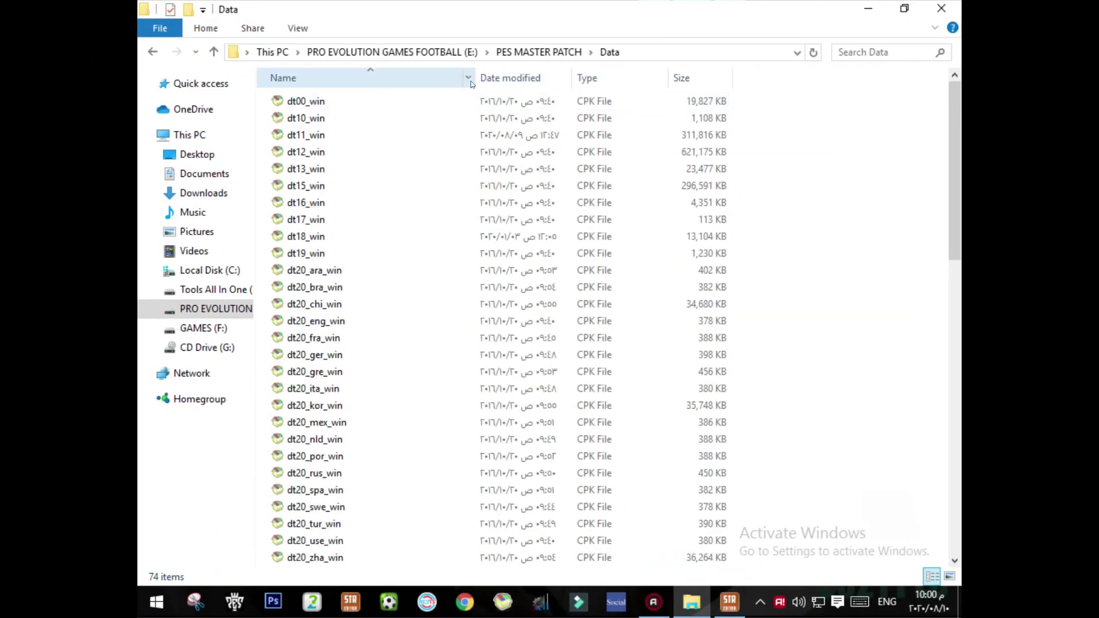
{"action": "scroll", "coordinate": [435, 143], "scroll_direction": "down", "scroll_amount": 2}
{"action": "scroll", "coordinate": [436, 144], "scroll_direction": "down", "scroll_amount": 2}
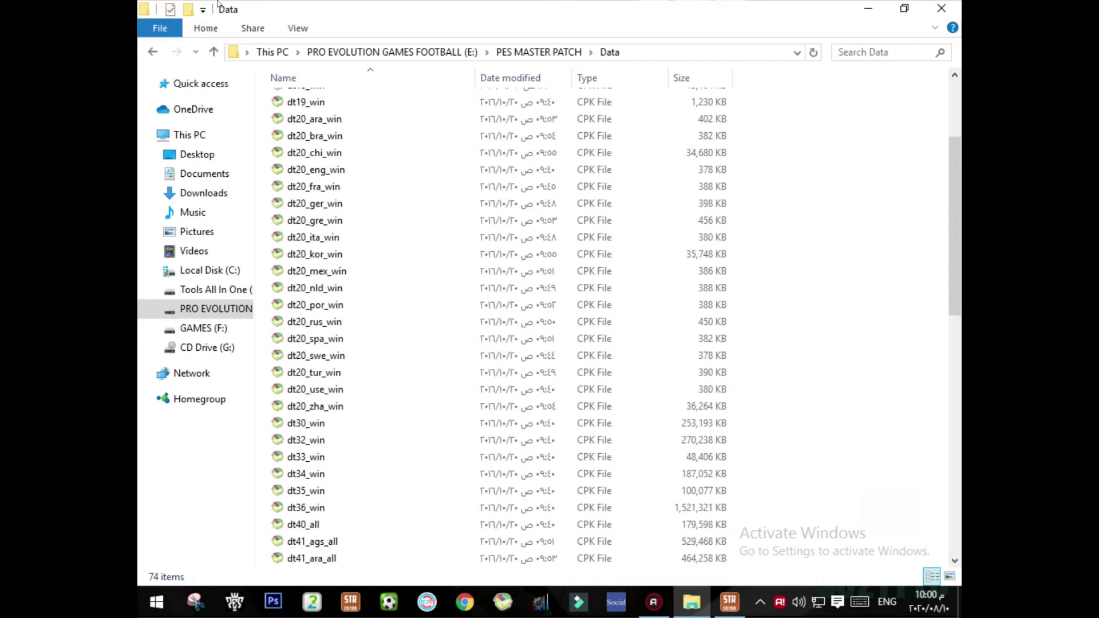
{"action": "left_click", "coordinate": [456, 118]}
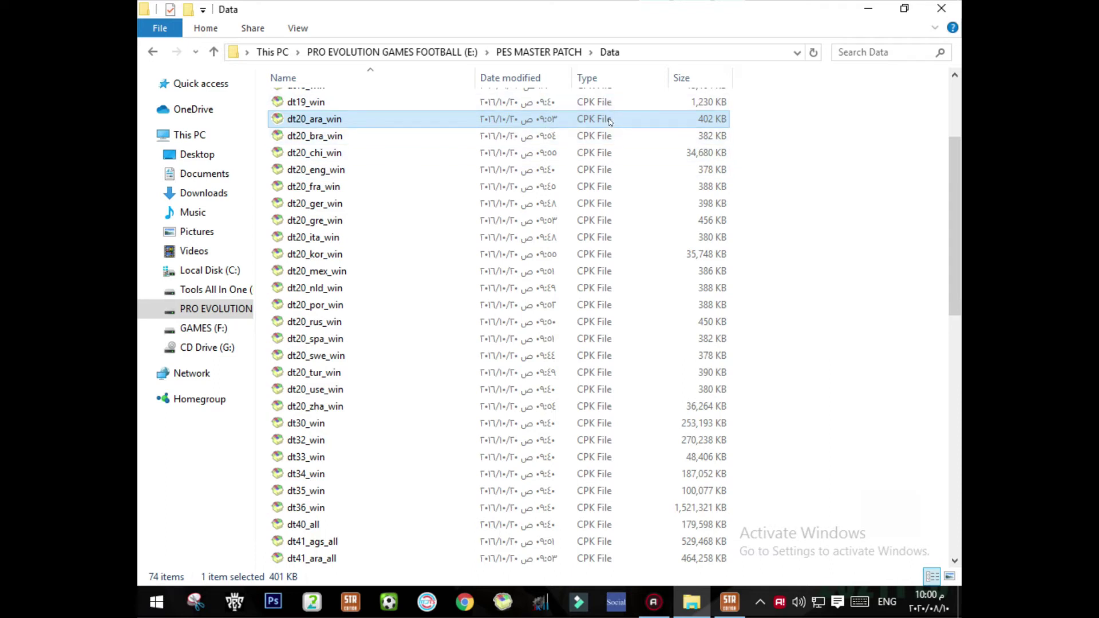
{"action": "left_click_drag", "start_coordinate": [762, 120], "coordinate": [330, 402]}
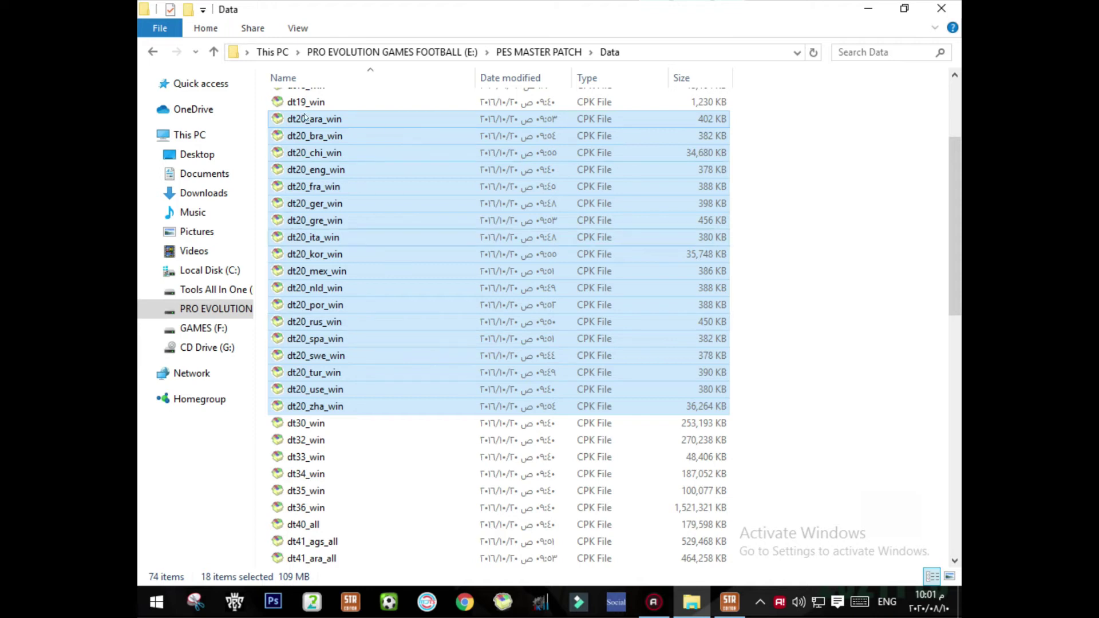
{"action": "left_click_drag", "start_coordinate": [738, 118], "coordinate": [368, 404]}
{"action": "left_click", "coordinate": [761, 206]}
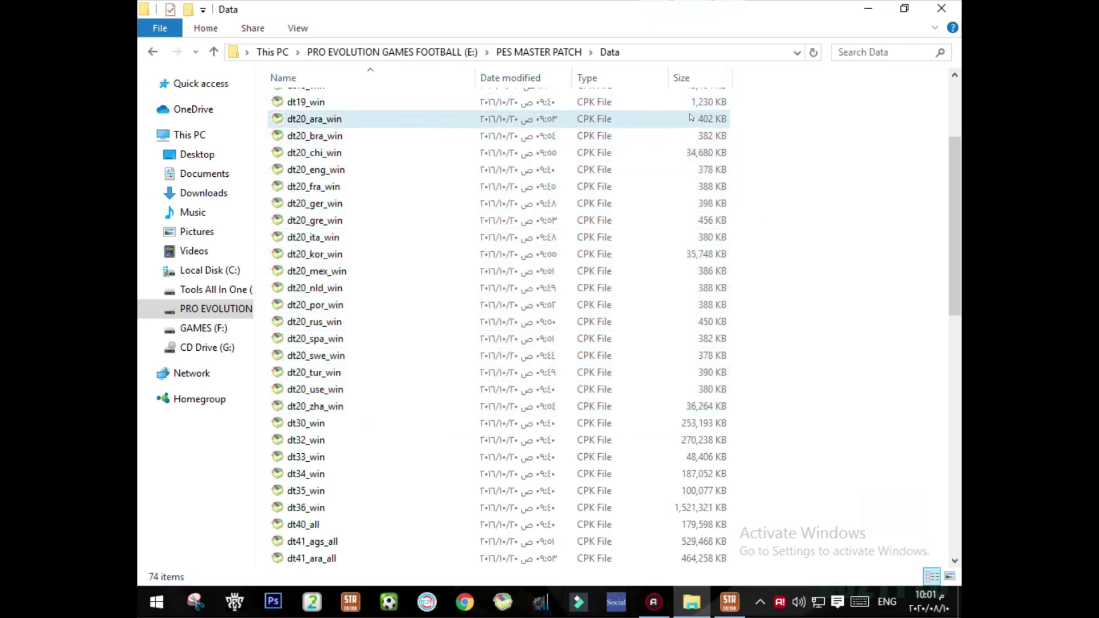
{"action": "left_click_drag", "start_coordinate": [744, 118], "coordinate": [388, 398]}
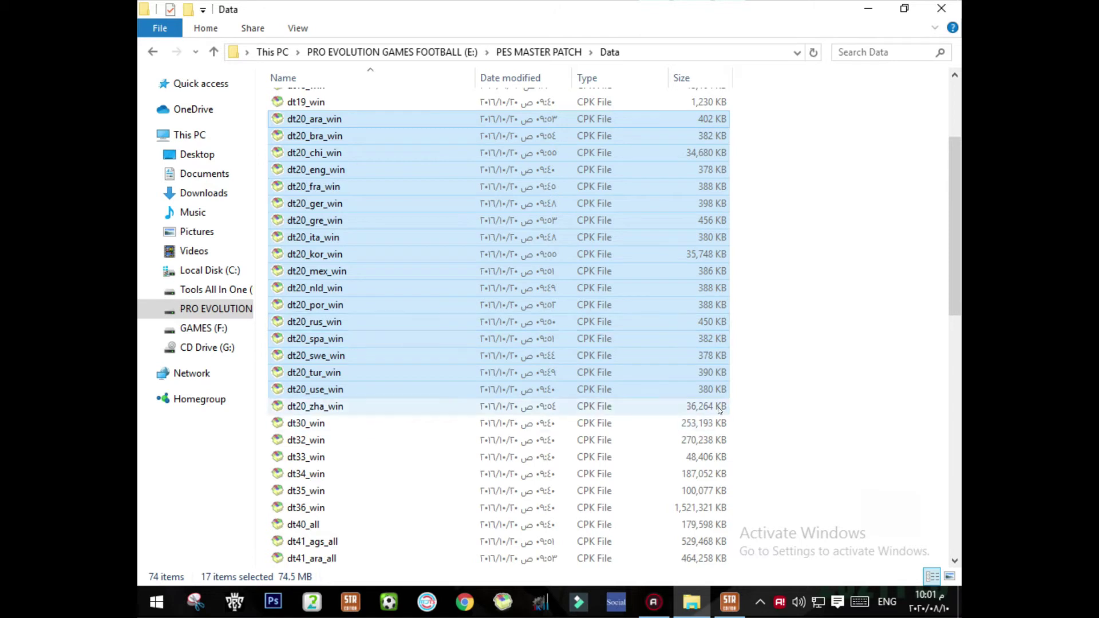
{"action": "left_click_drag", "start_coordinate": [794, 399], "coordinate": [722, 285]}
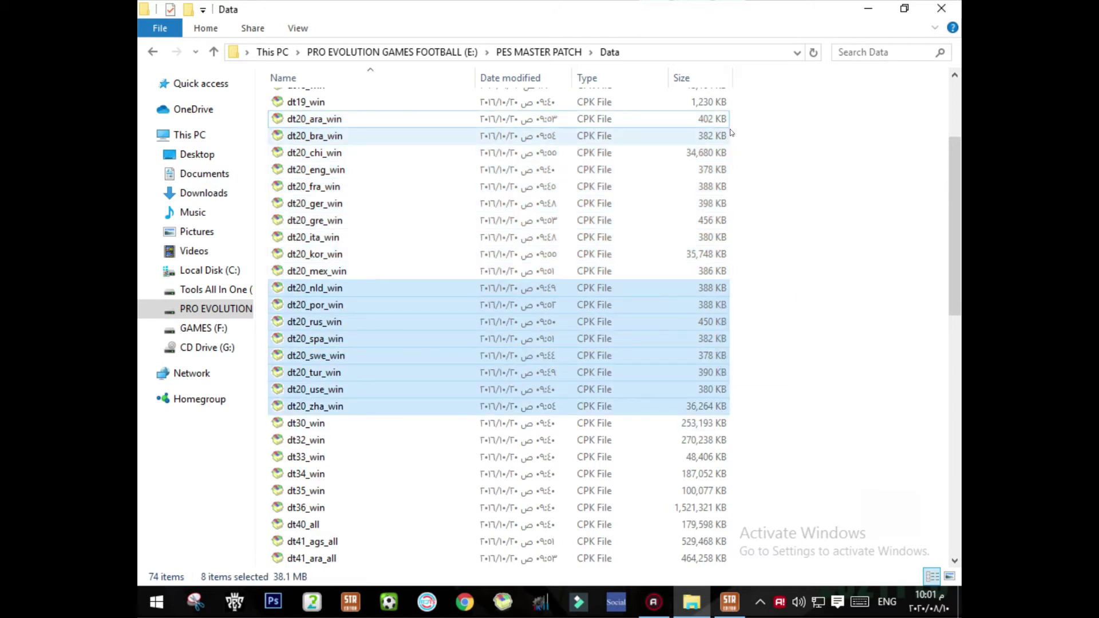
{"action": "left_click", "coordinate": [642, 119]}
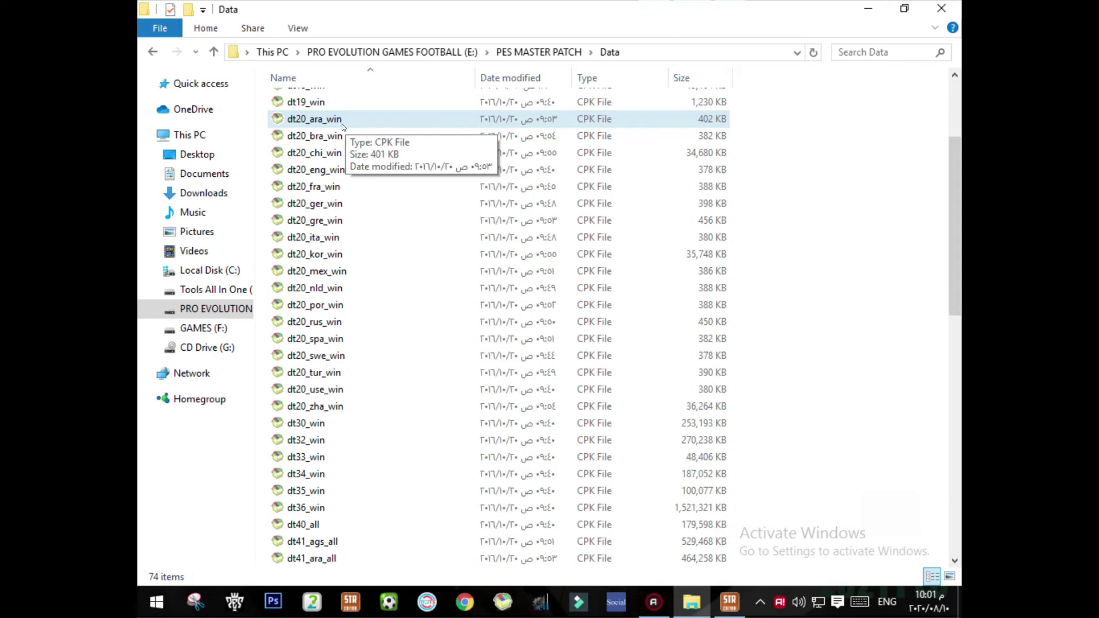
{"action": "left_click", "coordinate": [339, 123]}
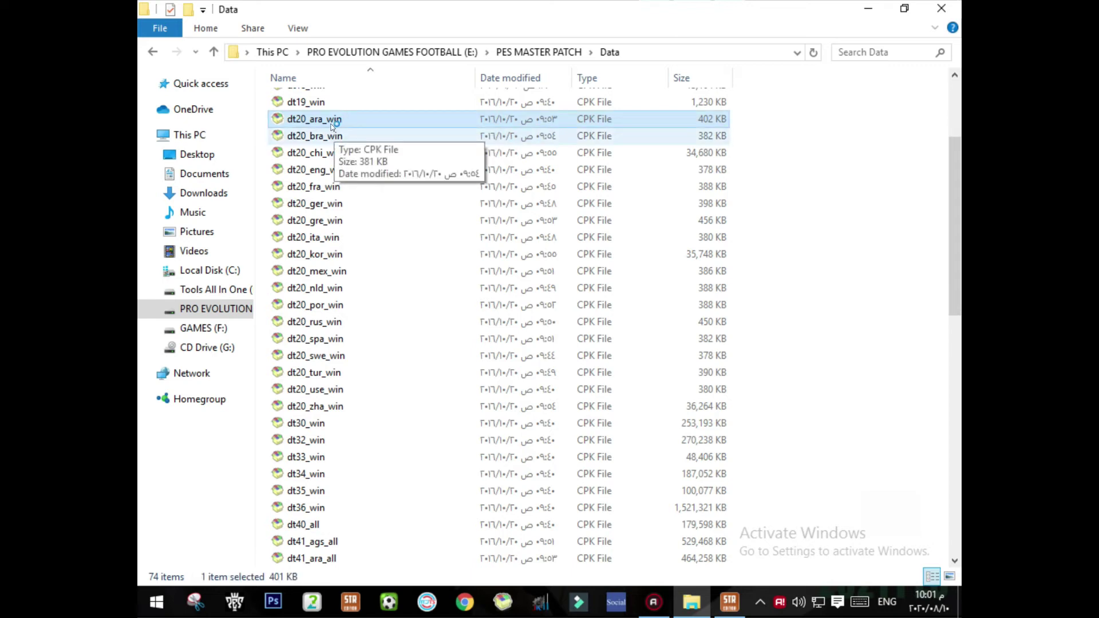
Step: Minimize, restore and maximize the Data window, then close it and CRI Packed File Maker
{"action": "left_click", "coordinate": [905, 8]}
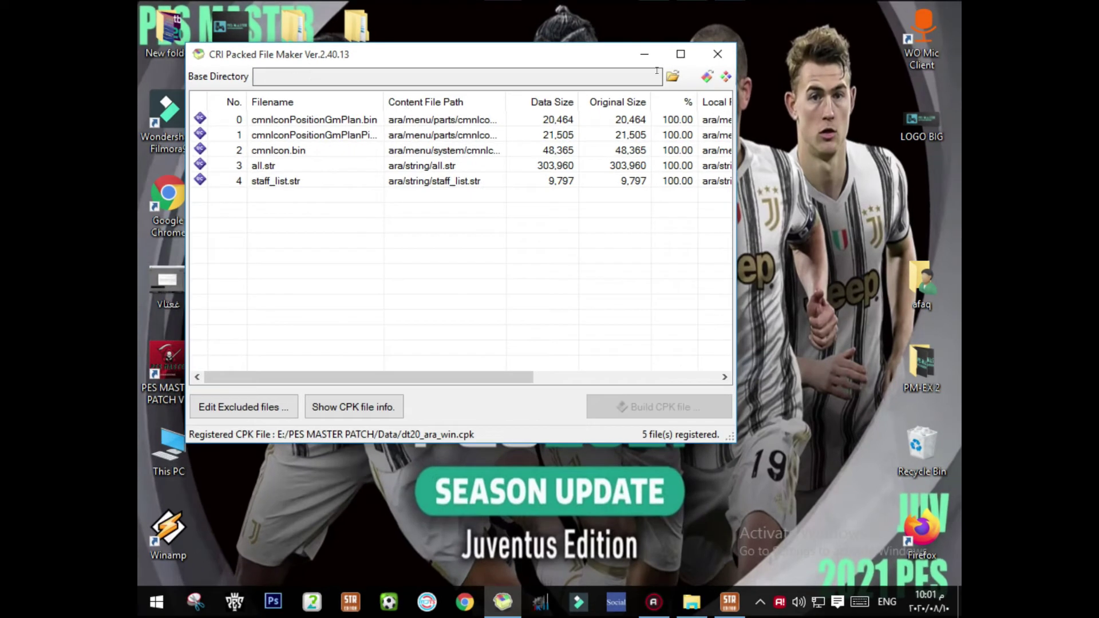
{"action": "left_click", "coordinate": [673, 76]}
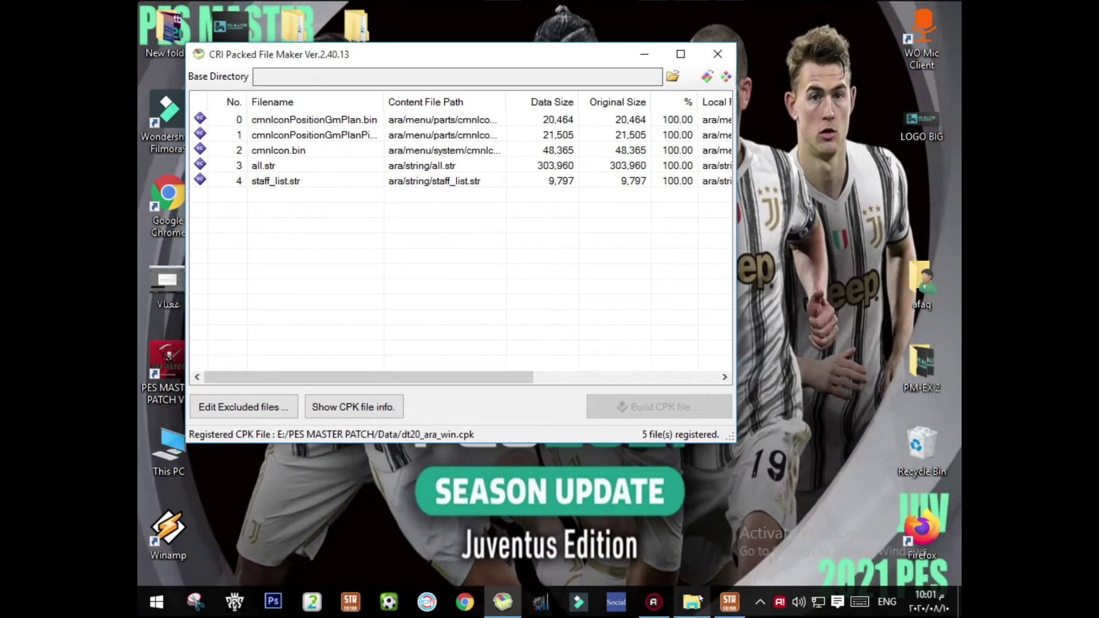
{"action": "left_click", "coordinate": [784, 96]}
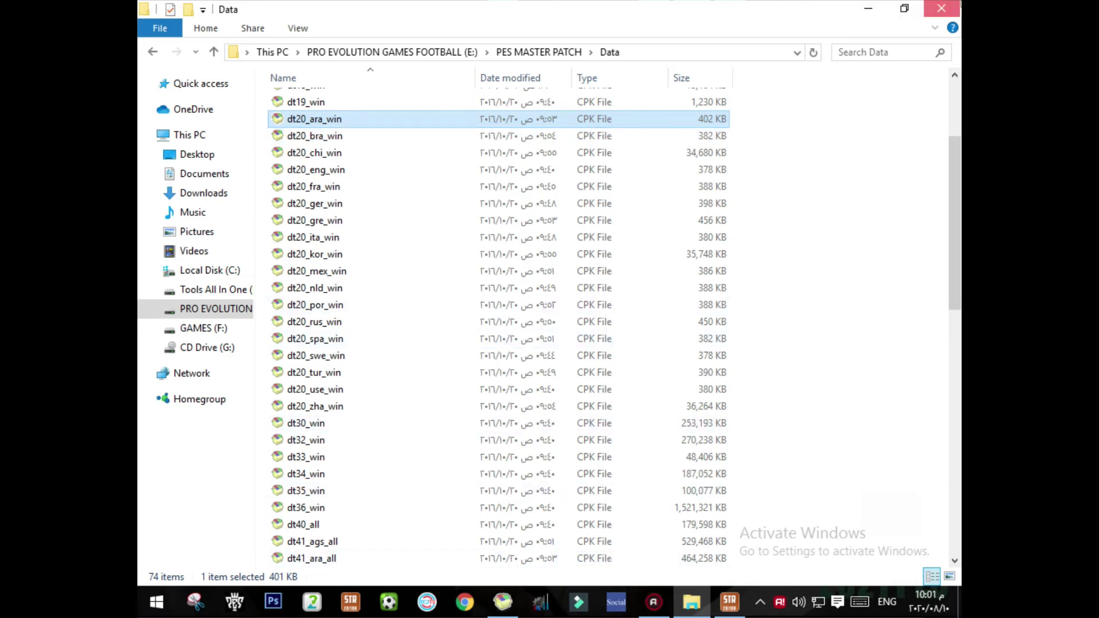
{"action": "left_click", "coordinate": [942, 8]}
{"action": "left_click", "coordinate": [712, 52]}
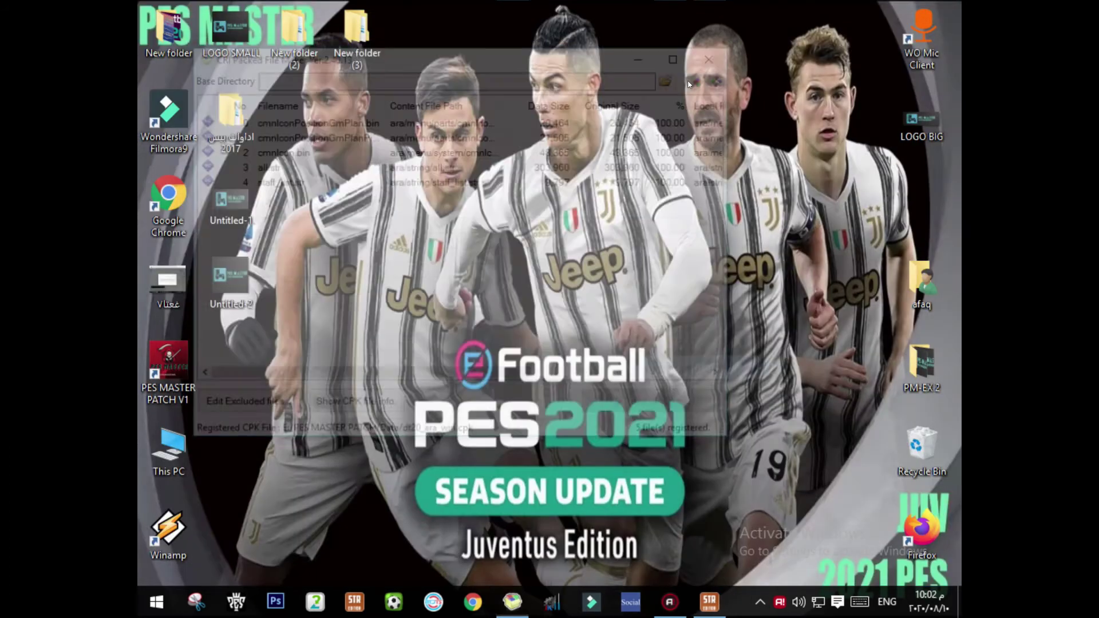
Step: Open the desktop اداوات بيس 2017 folder, then crifilesystem v2.40.13.0, and select CriPackedFileMaker
{"action": "left_click", "coordinate": [227, 144]}
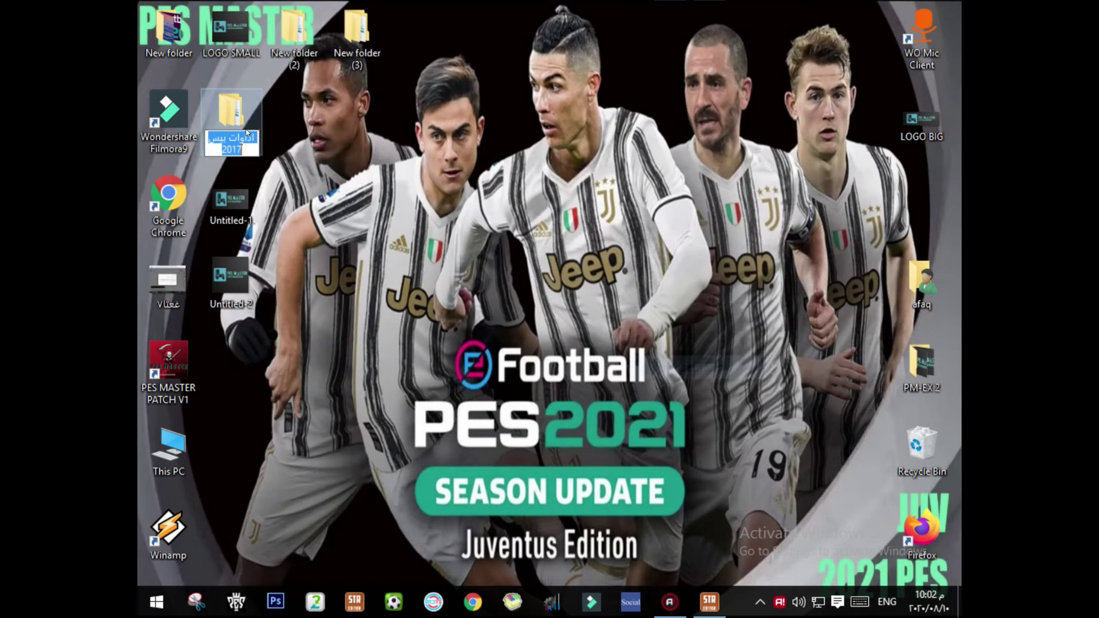
{"action": "double_click", "coordinate": [241, 104]}
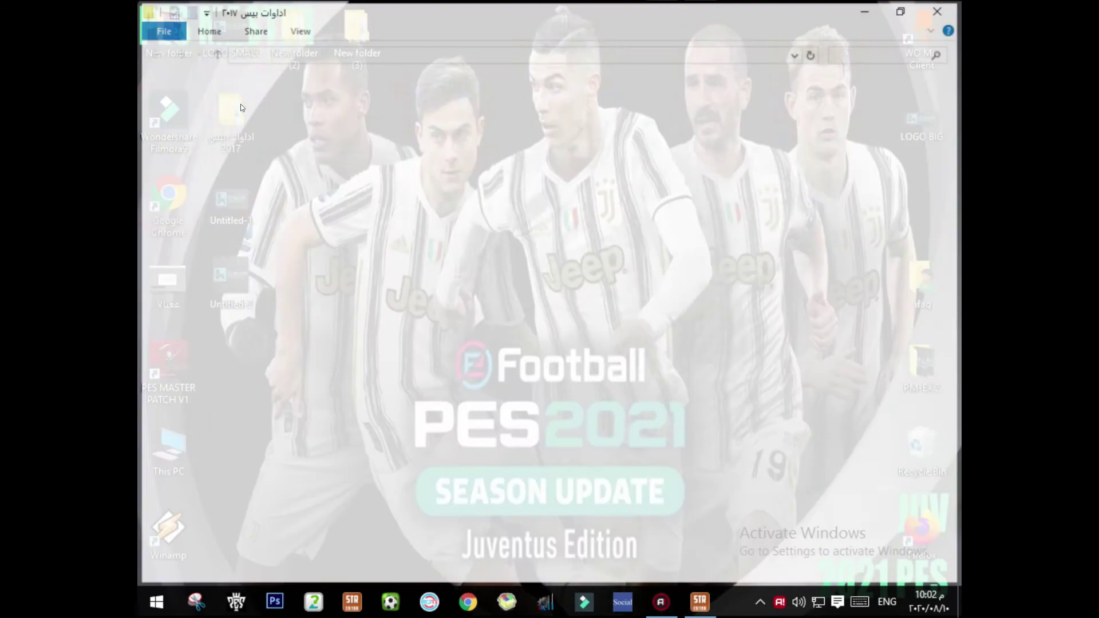
{"action": "left_click", "coordinate": [154, 51]}
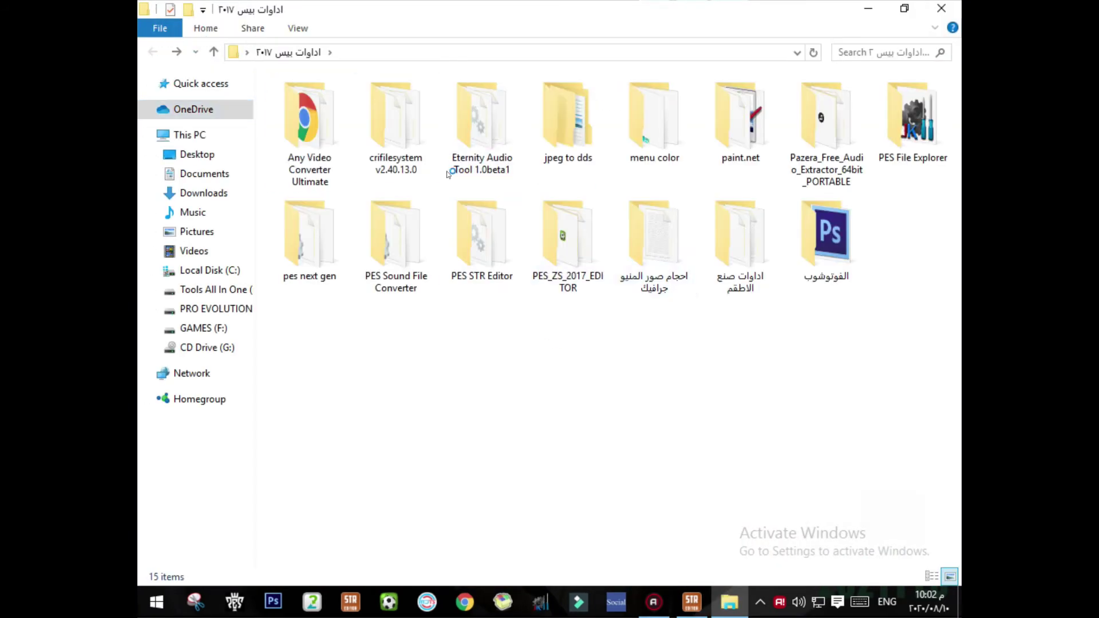
{"action": "left_click", "coordinate": [430, 123]}
{"action": "double_click", "coordinate": [374, 116]}
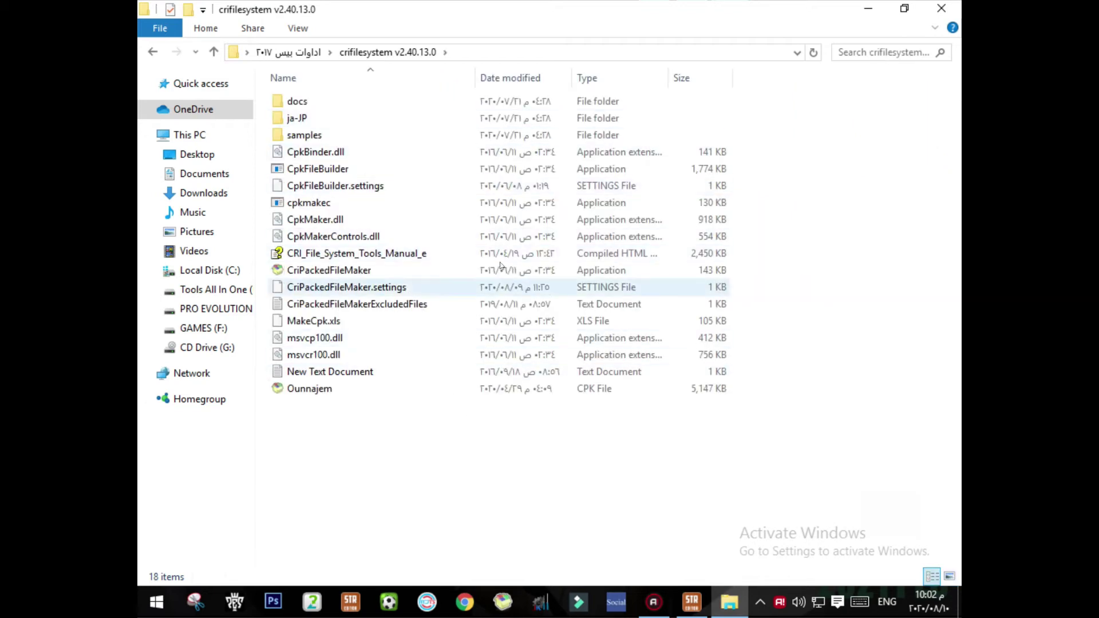
{"action": "left_click", "coordinate": [430, 269]}
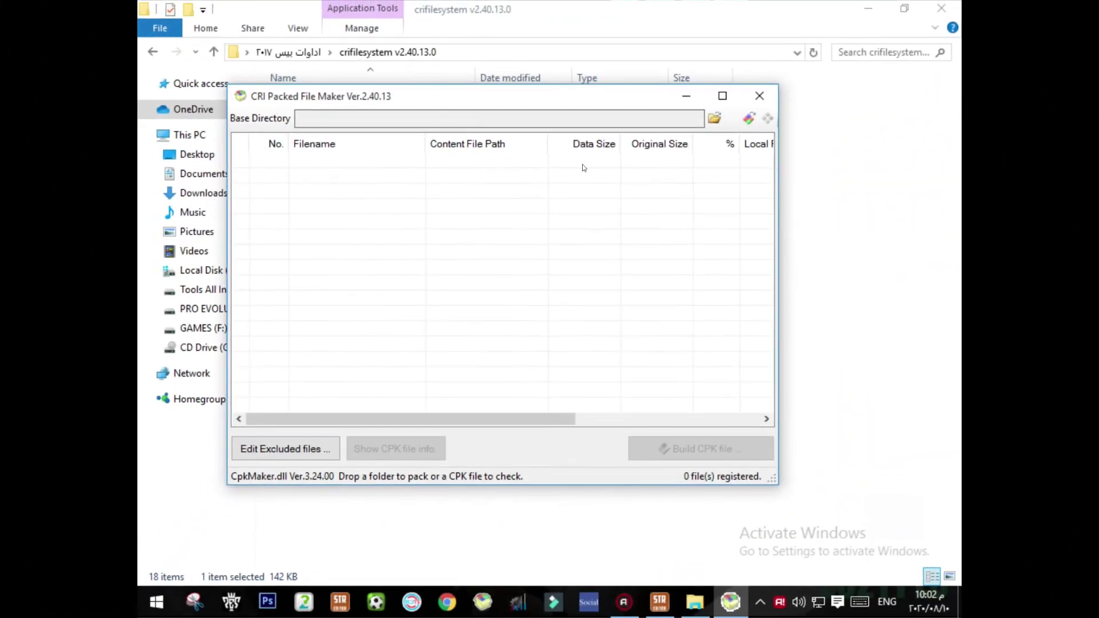
Step: Load dt20_ara_win.cpk from E:\PES MASTER PATCH\Data into the packer
{"action": "left_click", "coordinate": [750, 118]}
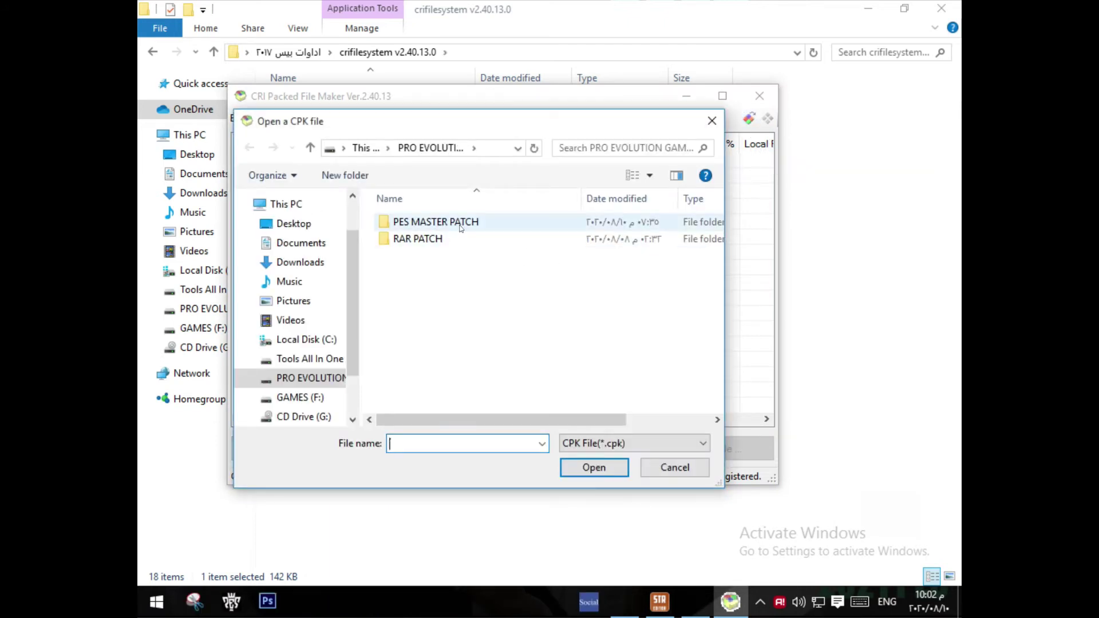
{"action": "double_click", "coordinate": [430, 222]}
{"action": "double_click", "coordinate": [428, 238]}
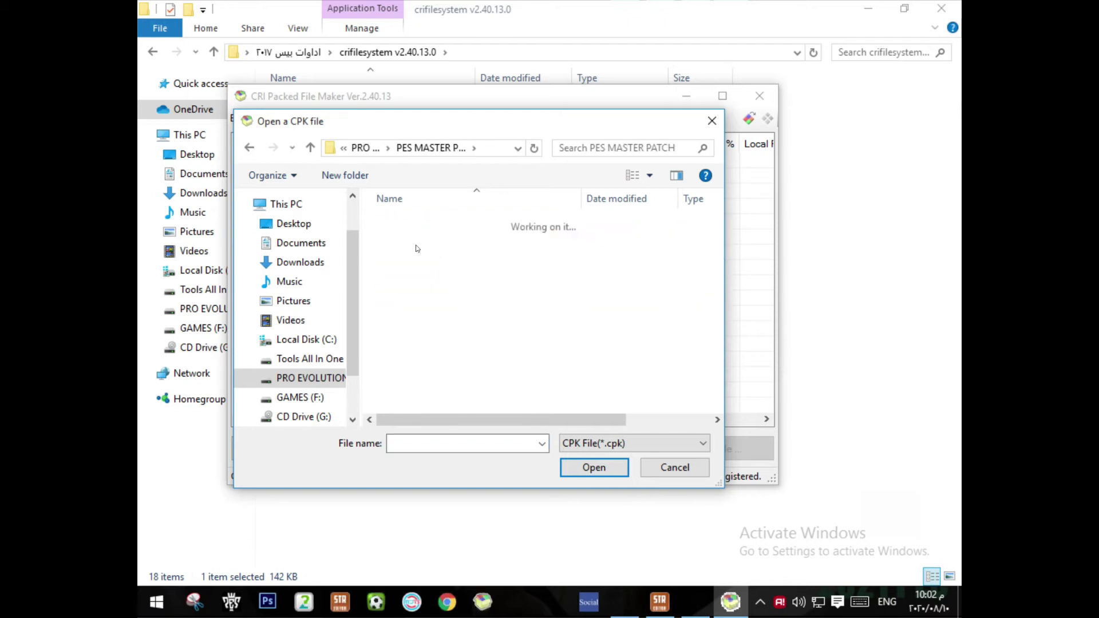
{"action": "left_click", "coordinate": [456, 258]}
{"action": "scroll", "coordinate": [465, 264], "scroll_direction": "down", "scroll_amount": 4}
{"action": "scroll", "coordinate": [467, 249], "scroll_direction": "up", "scroll_amount": 1}
{"action": "left_click", "coordinate": [453, 221]}
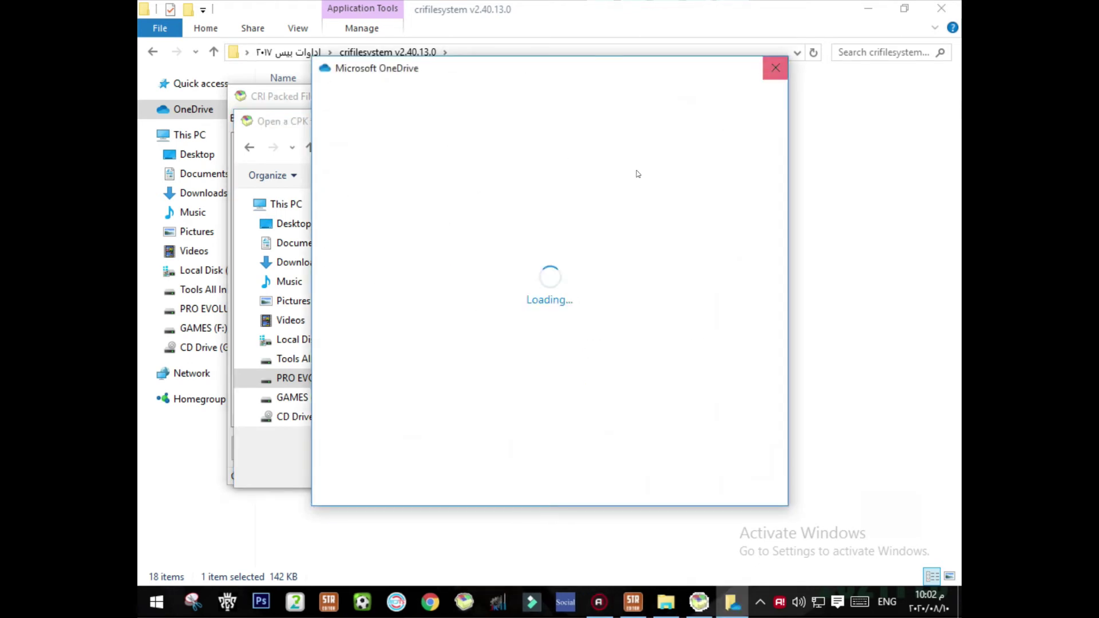
{"action": "left_click", "coordinate": [775, 68]}
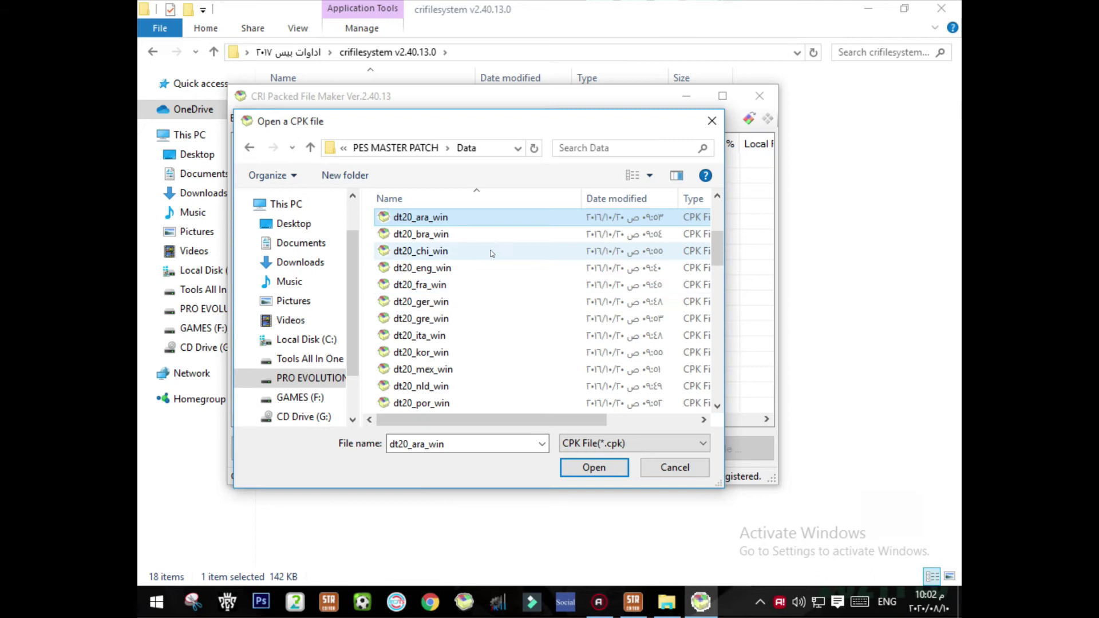
{"action": "double_click", "coordinate": [479, 222]}
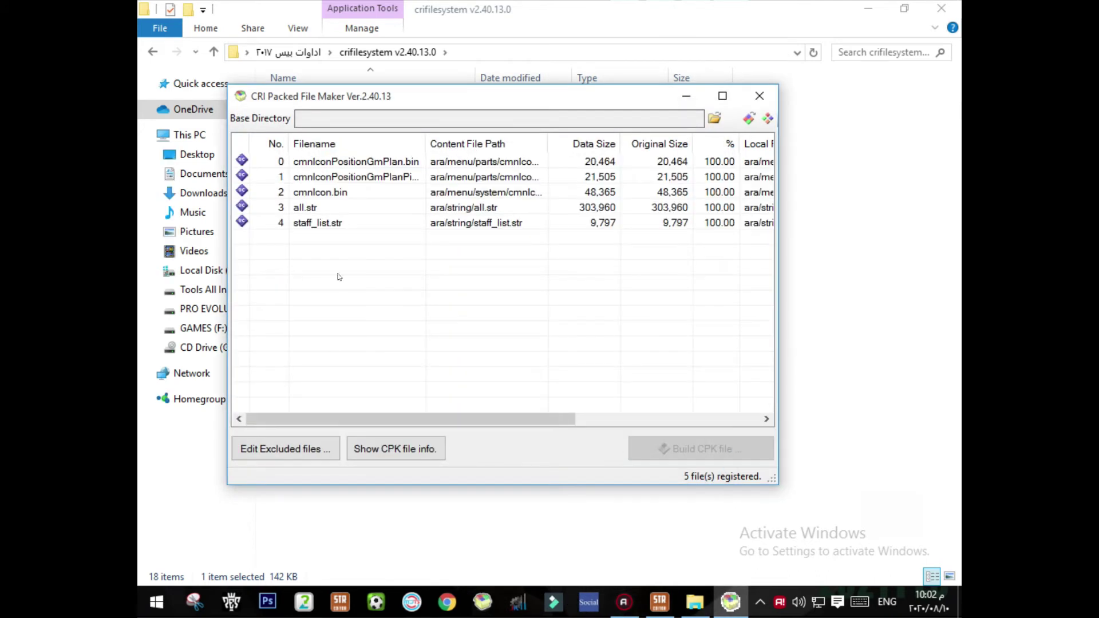
Step: Extract all 5 packed files into a new desktop folder, New folder (4), and close the packer
{"action": "left_click", "coordinate": [769, 118]}
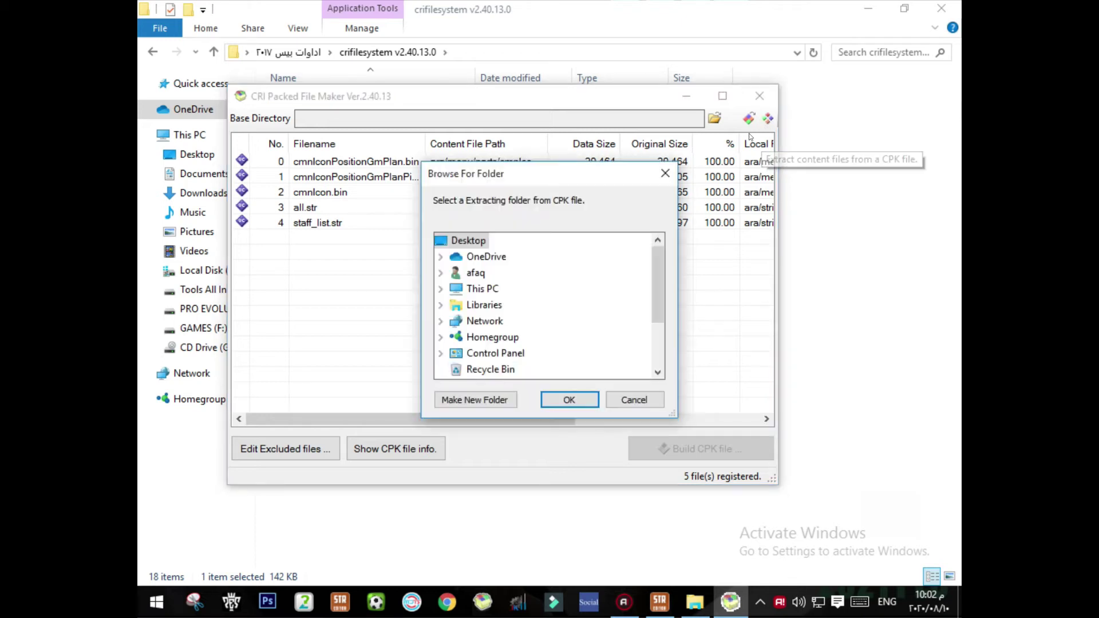
{"action": "left_click", "coordinate": [483, 400]}
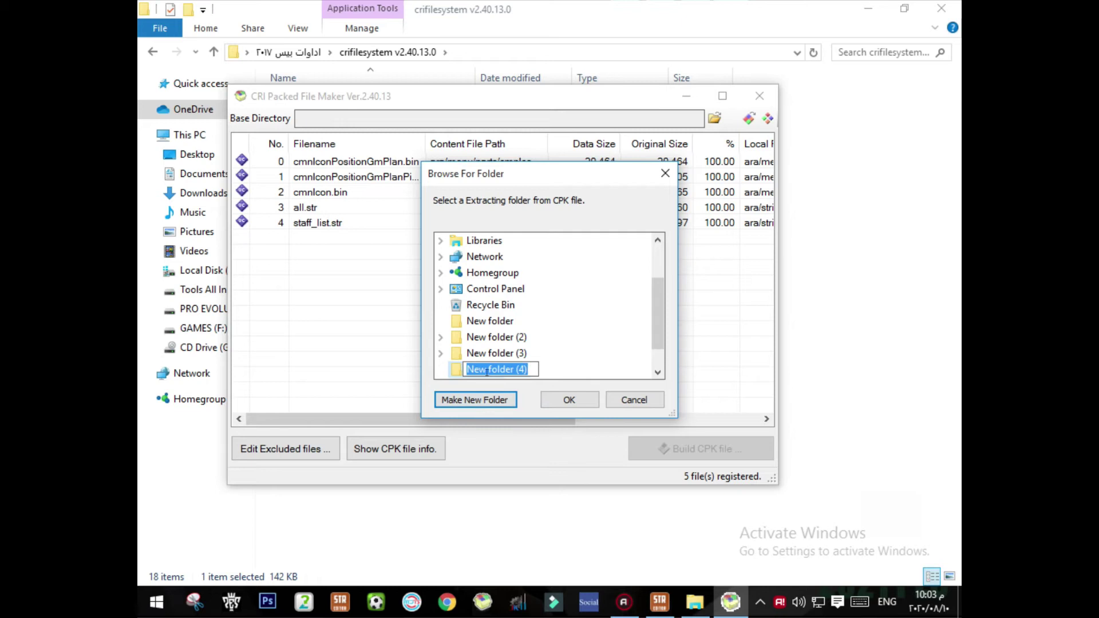
{"action": "key", "text": "Return"}
{"action": "left_click", "coordinate": [569, 399]}
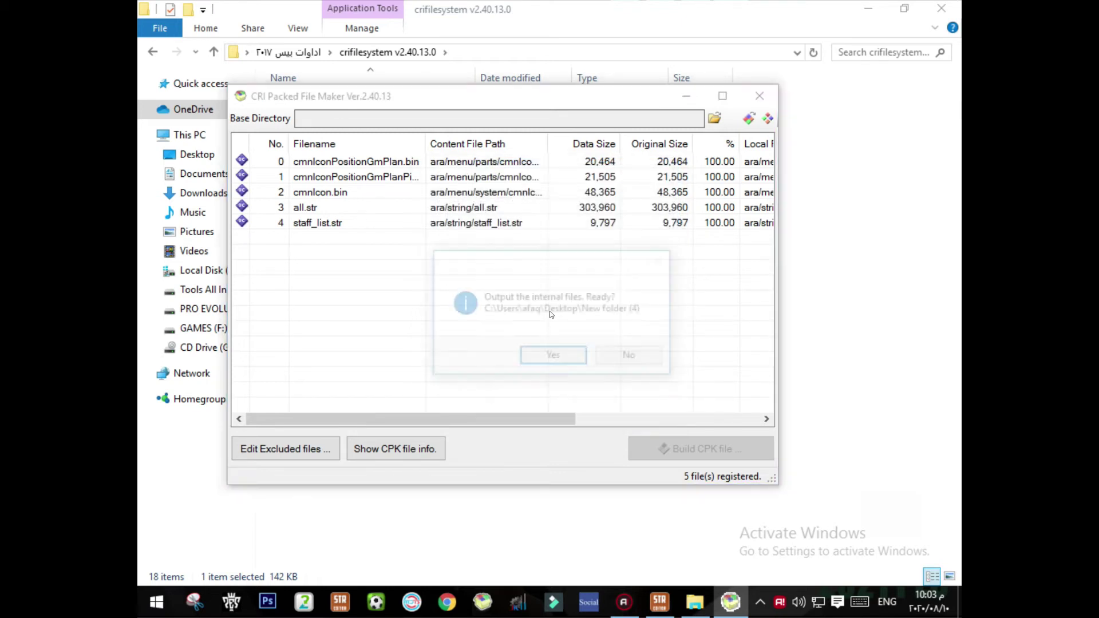
{"action": "left_click", "coordinate": [567, 354]}
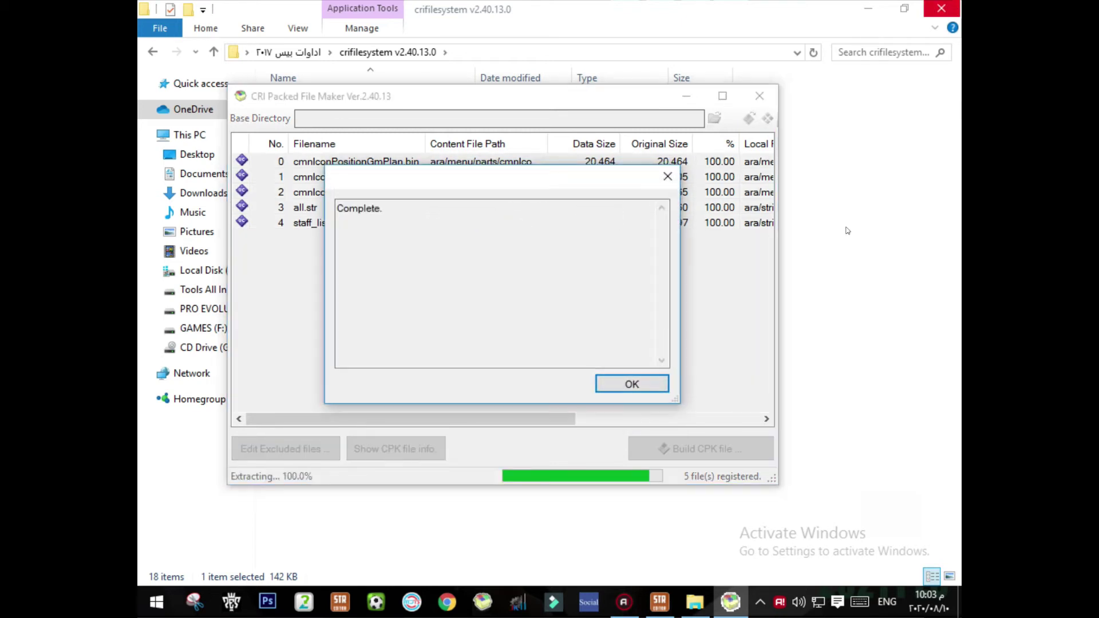
{"action": "left_click", "coordinate": [633, 384]}
{"action": "left_click", "coordinate": [760, 95]}
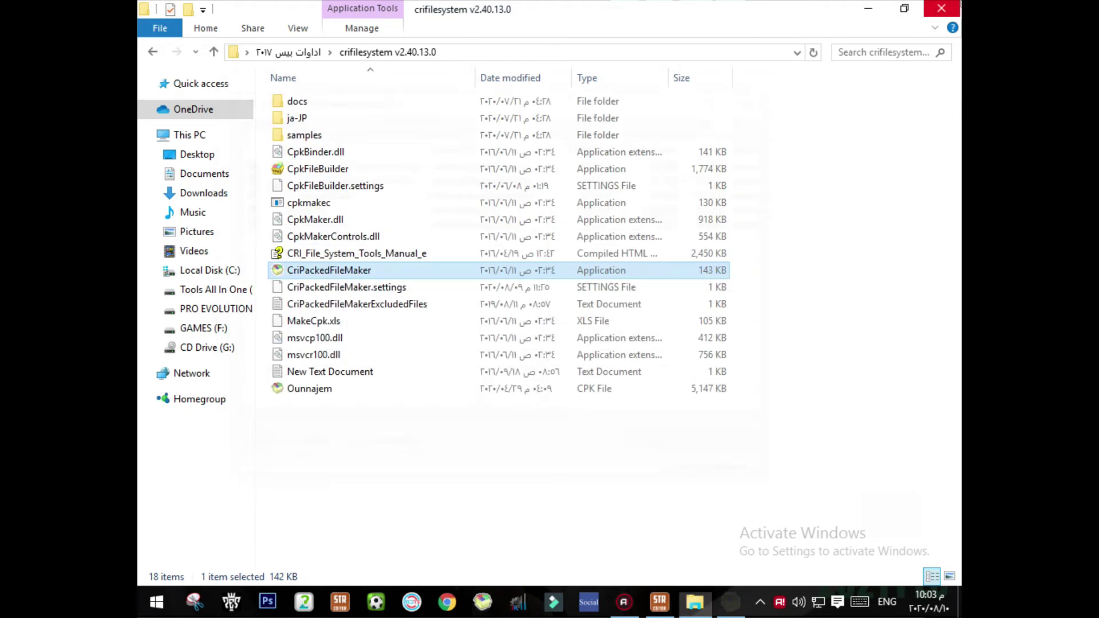
Step: Close the remaining window and open the ara folder inside New folder (4)
{"action": "key", "text": "alt+F4"}
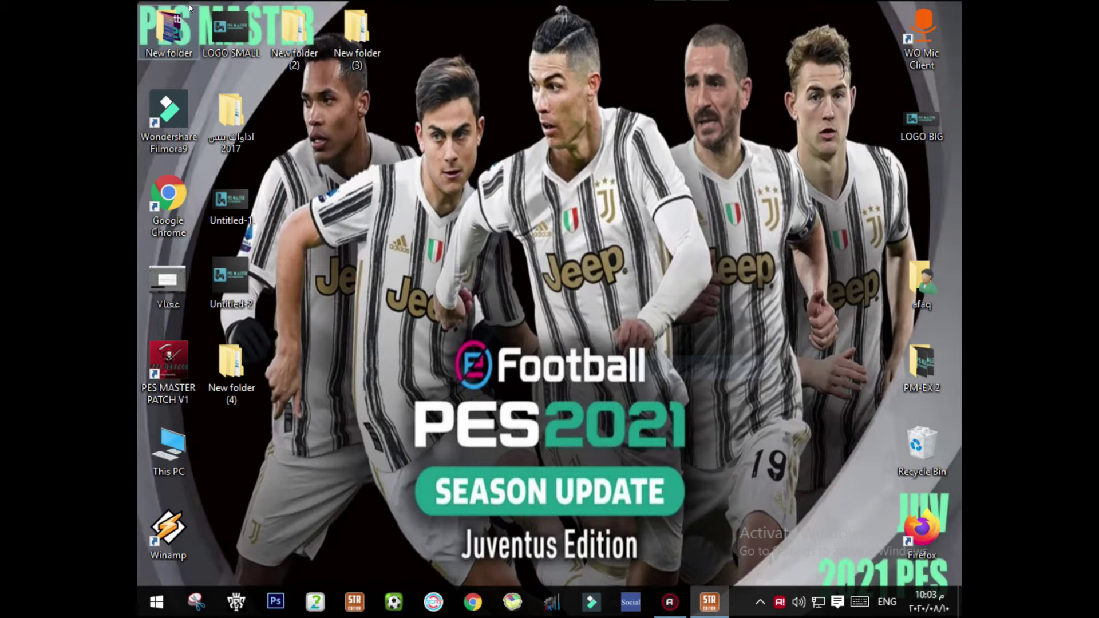
{"action": "left_click", "coordinate": [241, 359]}
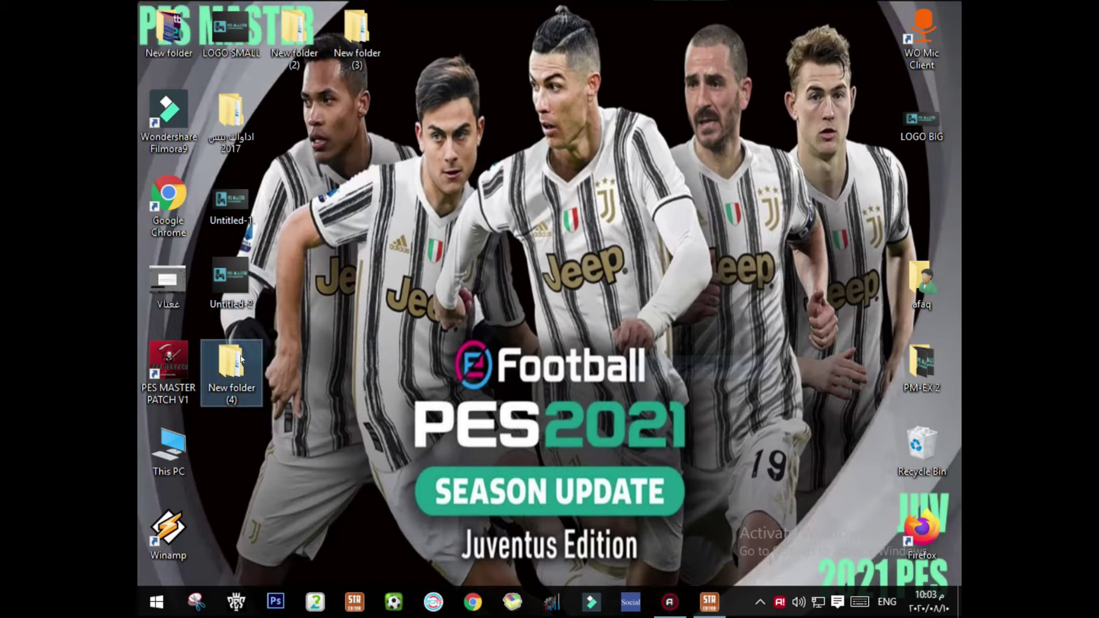
{"action": "double_click", "coordinate": [241, 359]}
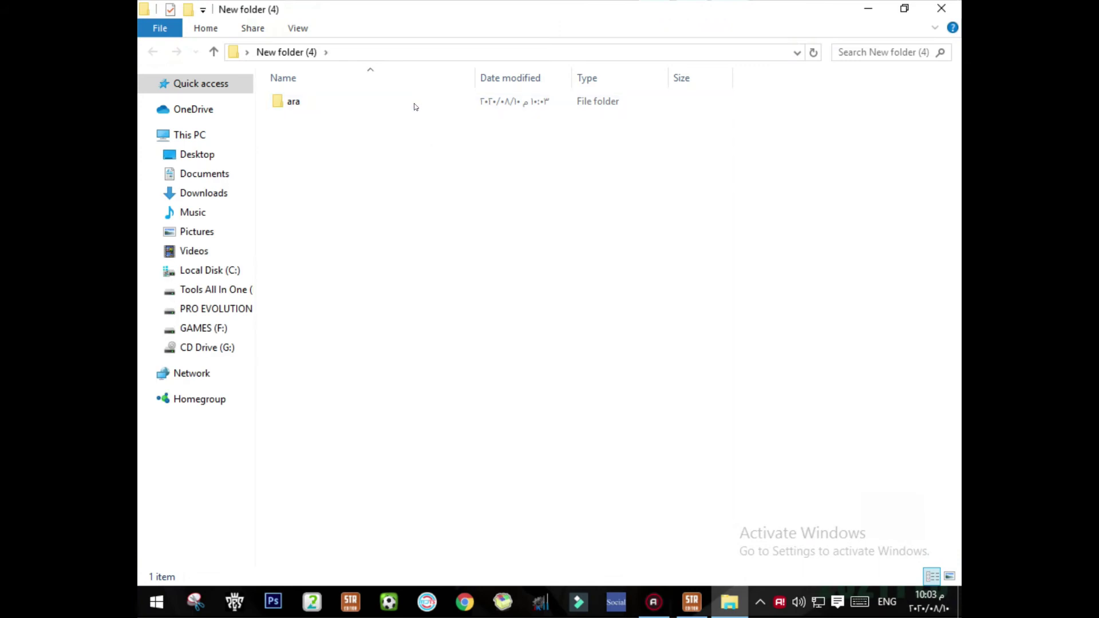
{"action": "left_click", "coordinate": [309, 103]}
{"action": "left_click_drag", "start_coordinate": [380, 145], "coordinate": [304, 108]}
{"action": "left_click", "coordinate": [330, 139]}
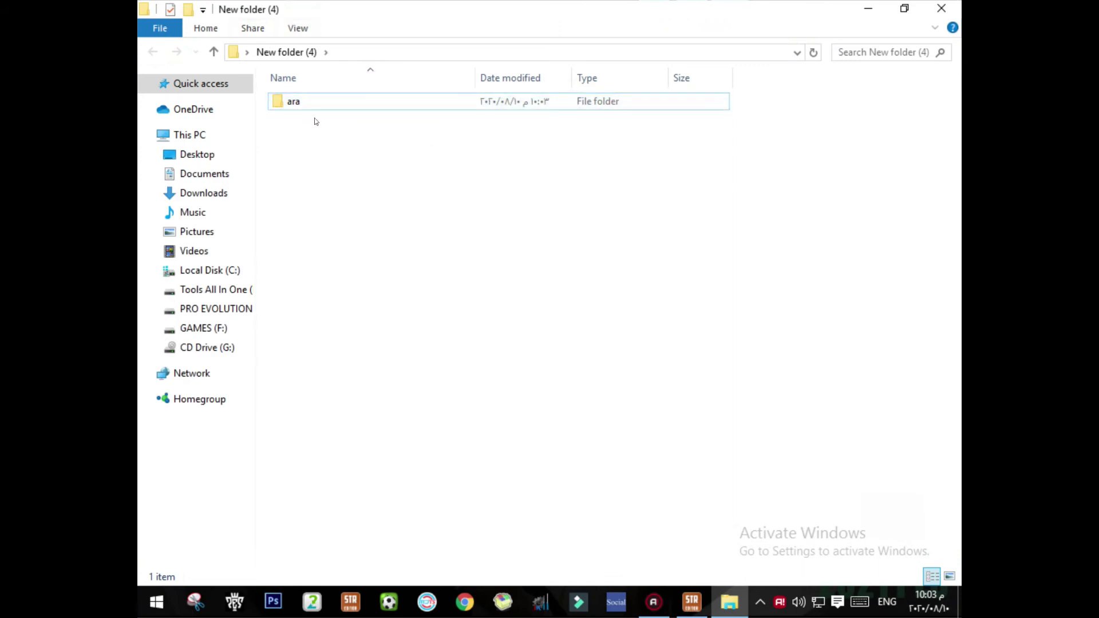
{"action": "left_click", "coordinate": [310, 103]}
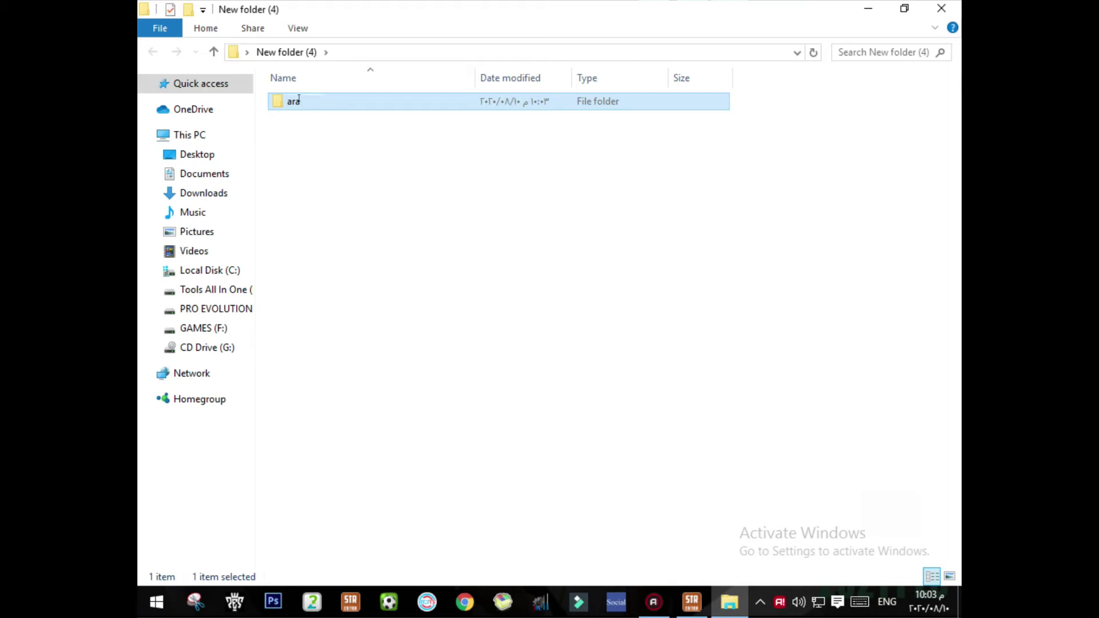
{"action": "left_click", "coordinate": [344, 102]}
{"action": "double_click", "coordinate": [342, 101]}
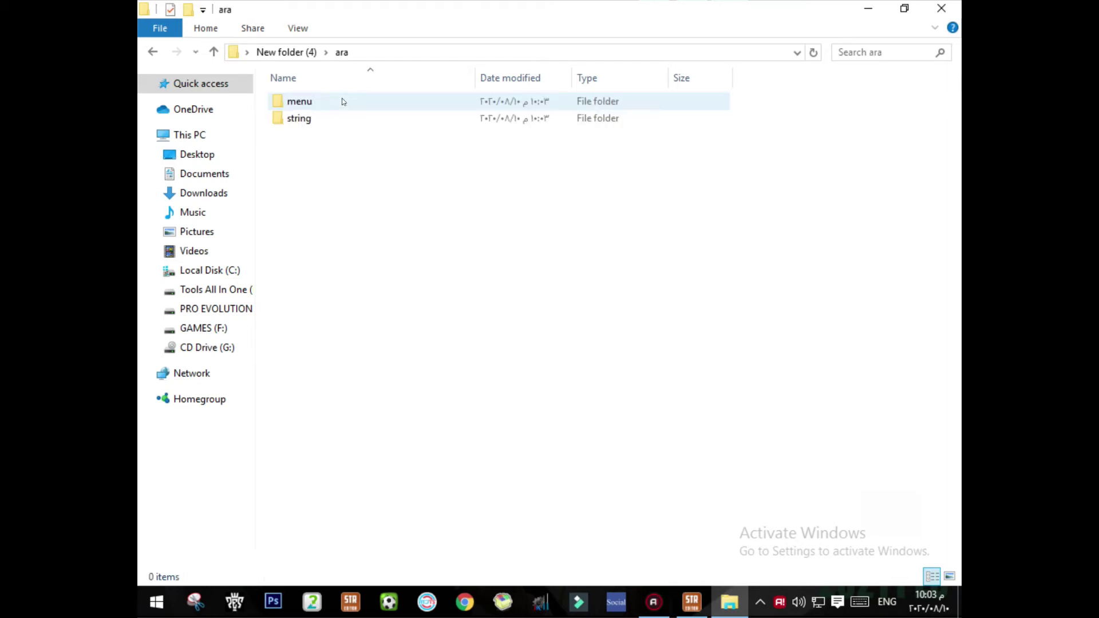
Step: Open the string folder and look over its all and staff_list STR files
{"action": "left_click", "coordinate": [329, 121]}
{"action": "left_click", "coordinate": [335, 102]}
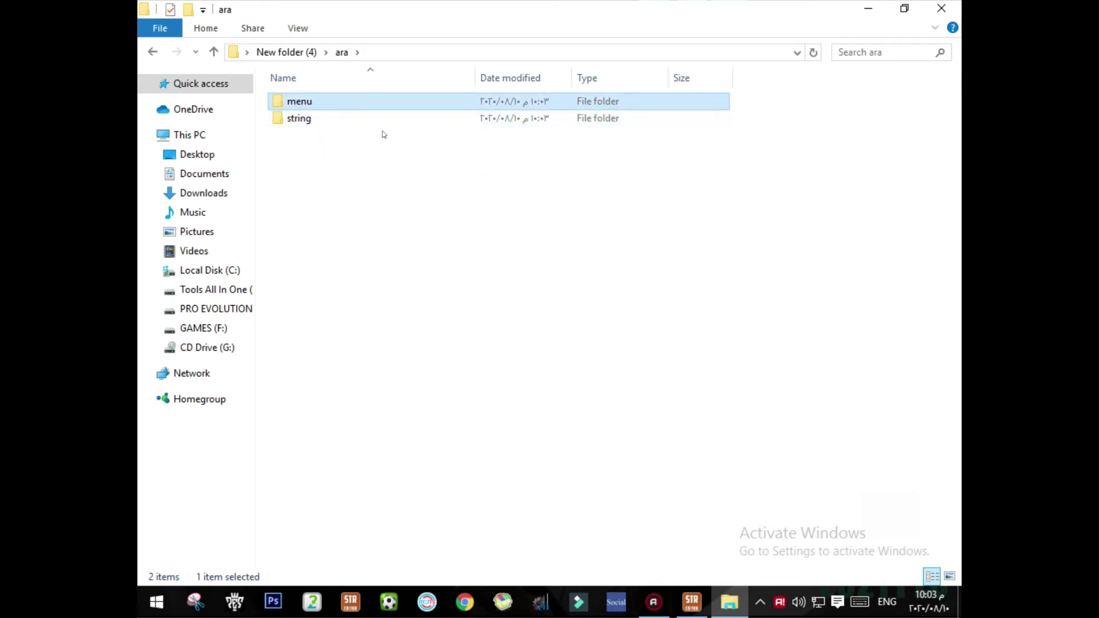
{"action": "key", "text": "ctrl+a"}
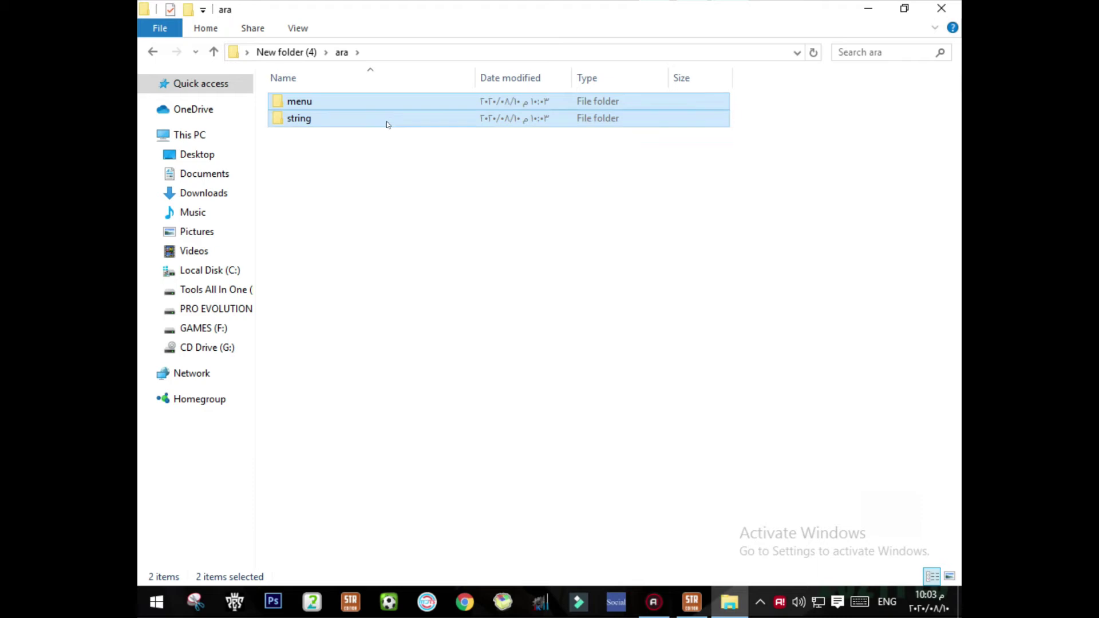
{"action": "left_click", "coordinate": [373, 155]}
{"action": "left_click", "coordinate": [358, 103]}
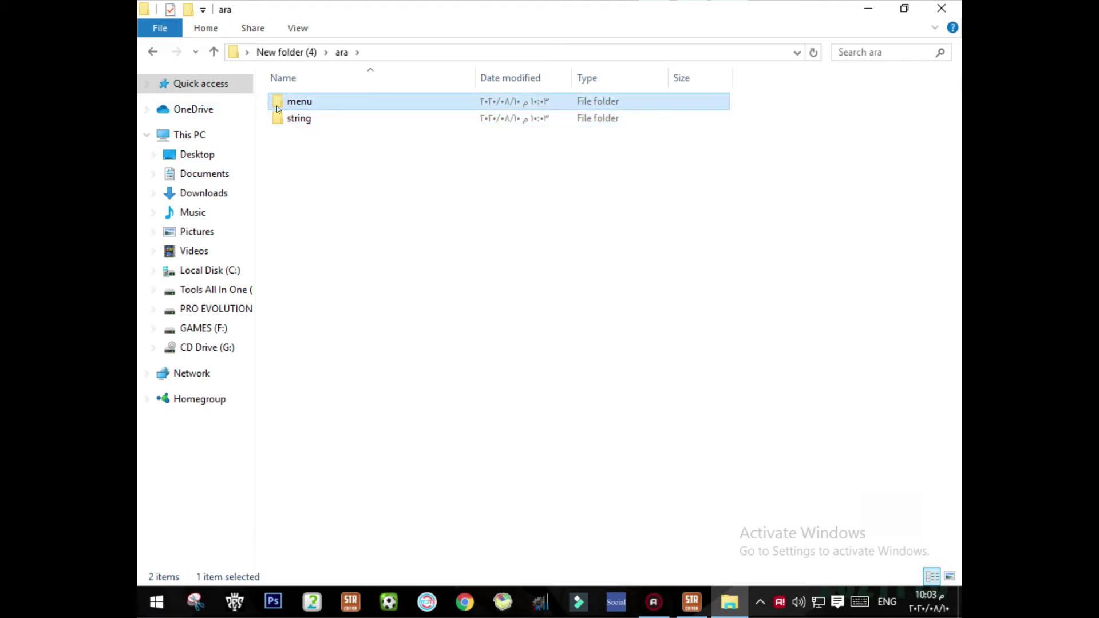
{"action": "left_click", "coordinate": [305, 120]}
{"action": "double_click", "coordinate": [305, 120]}
{"action": "left_click_drag", "start_coordinate": [347, 203], "coordinate": [403, 122]}
{"action": "left_click", "coordinate": [385, 47]}
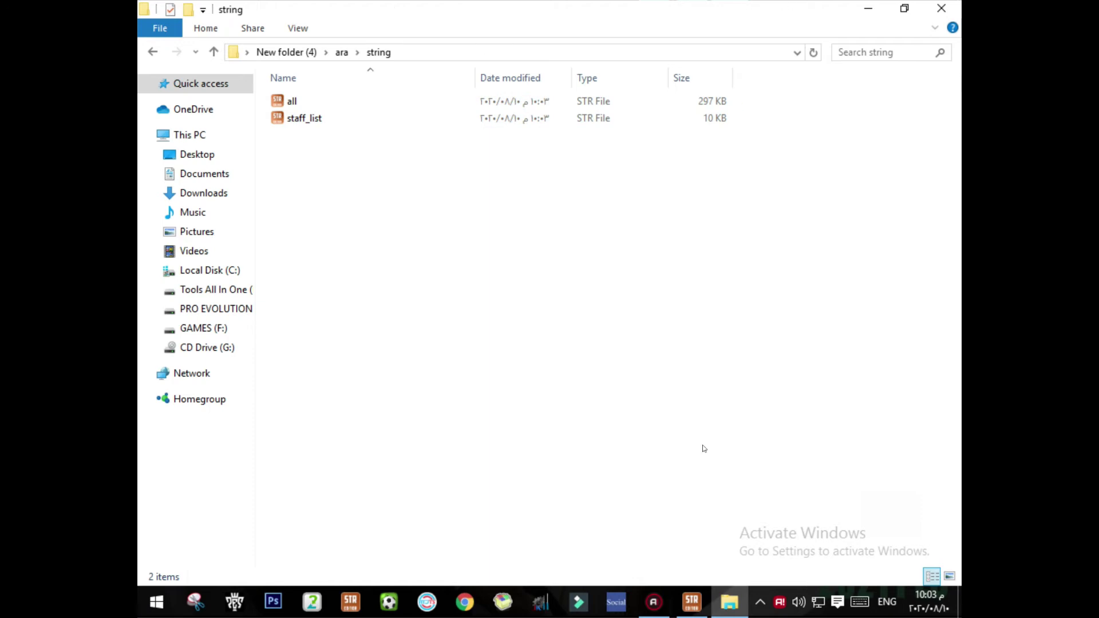
Step: Launch PES STR Editor from its folder inside the desktop PES tools folder
{"action": "left_click", "coordinate": [691, 602]}
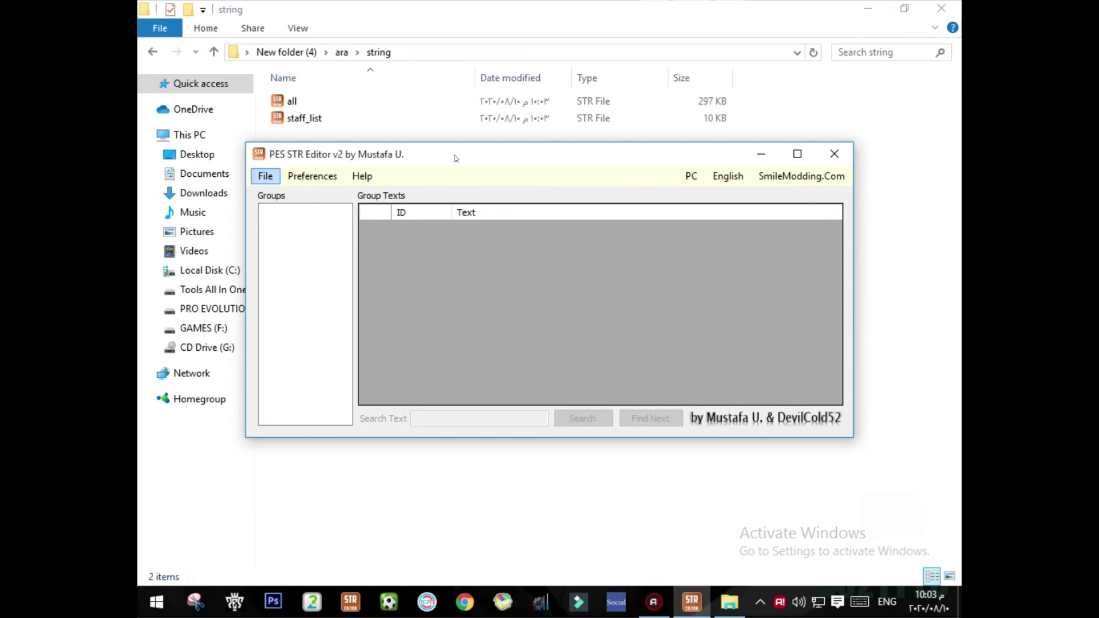
{"action": "left_click", "coordinate": [942, 8]}
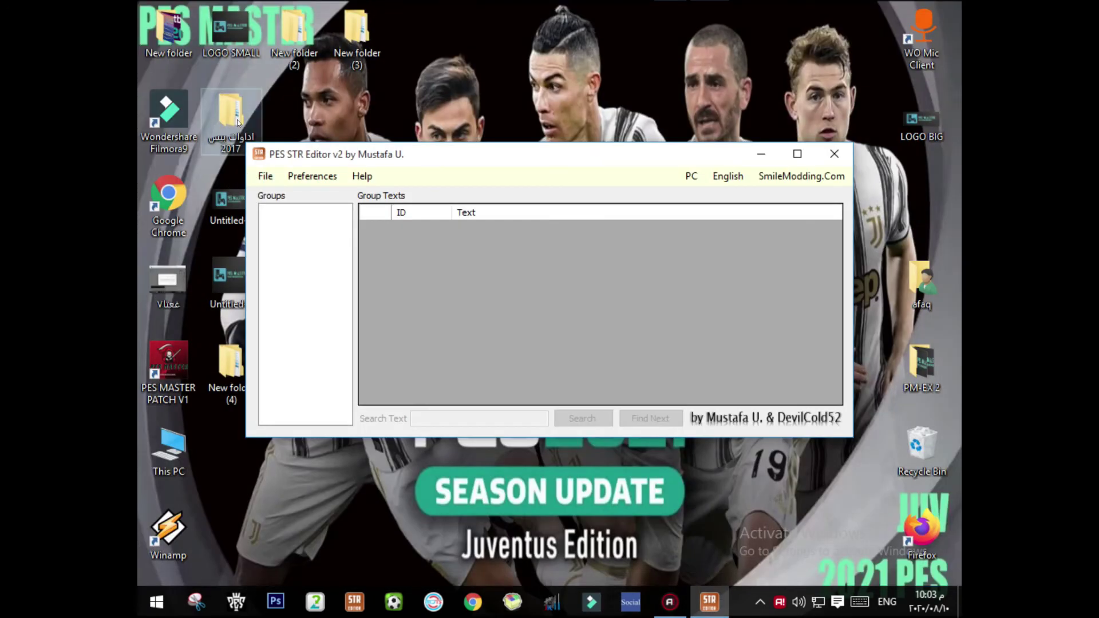
{"action": "left_click", "coordinate": [239, 117]}
{"action": "double_click", "coordinate": [241, 115]}
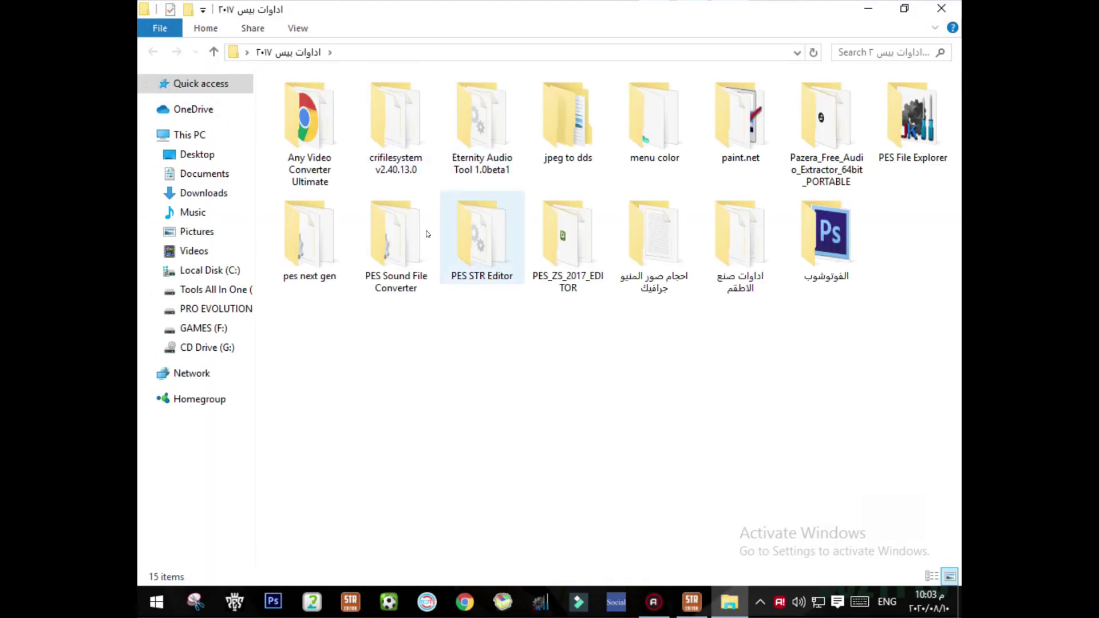
{"action": "left_click", "coordinate": [449, 251]}
{"action": "left_click_drag", "start_coordinate": [489, 297], "coordinate": [485, 222]}
{"action": "left_click", "coordinate": [484, 226]}
{"action": "double_click", "coordinate": [484, 226]}
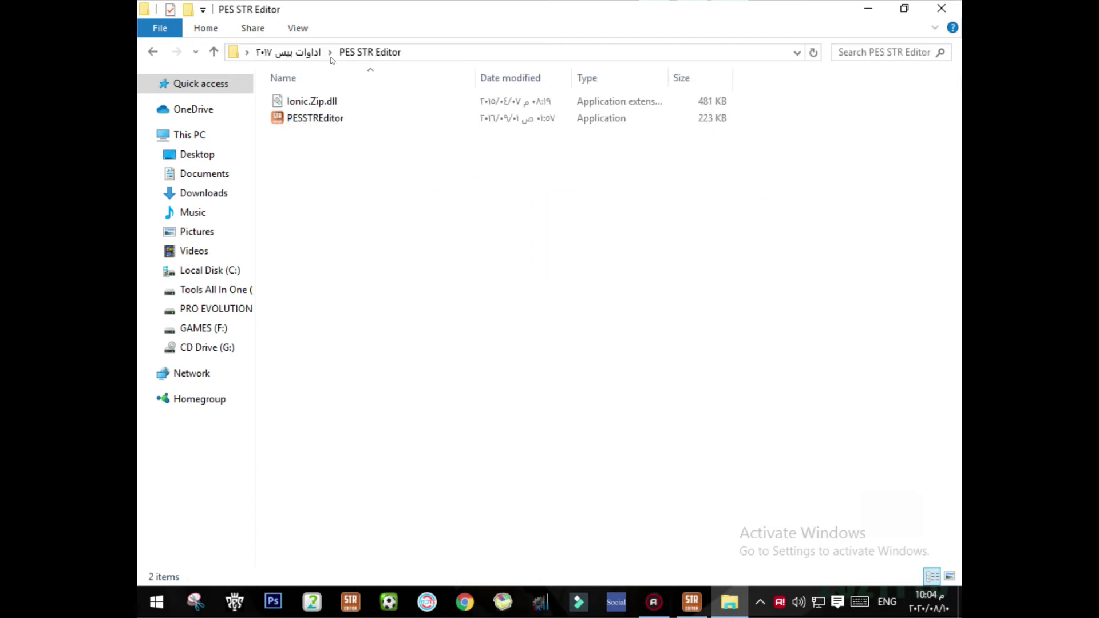
{"action": "left_click", "coordinate": [337, 118]}
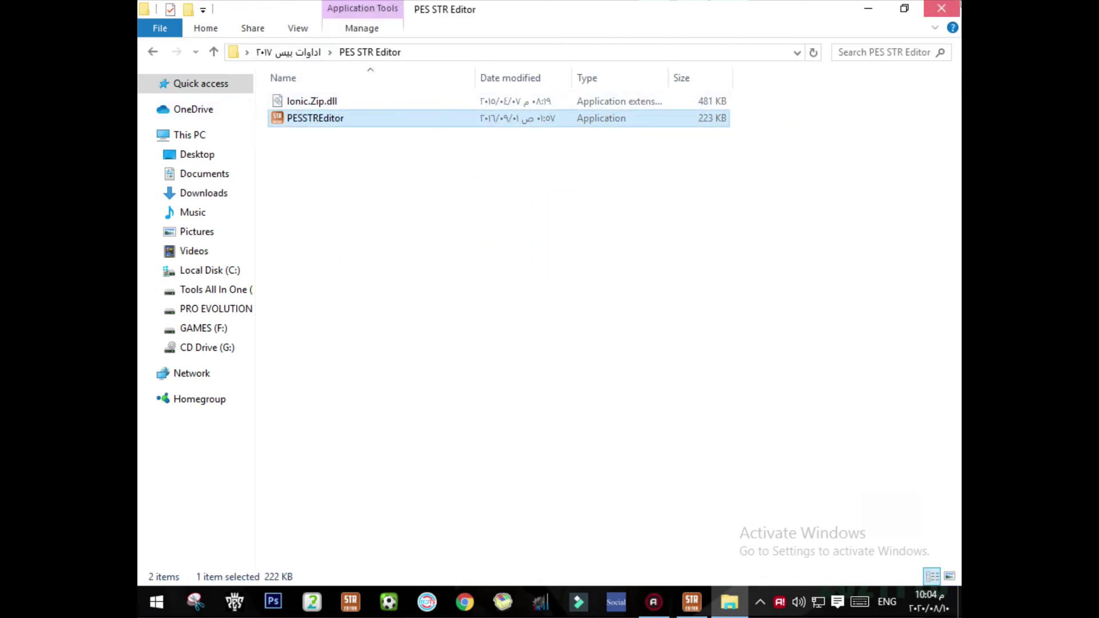
{"action": "left_click", "coordinate": [956, 4]}
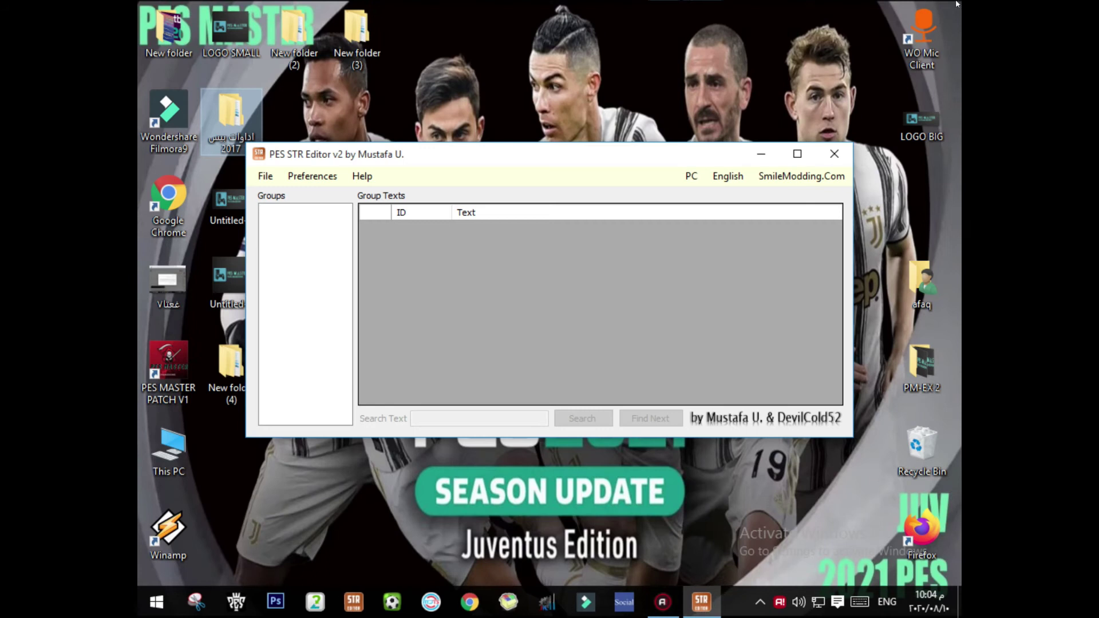
Step: Open the all STR file from Desktop\New folder (4)\ara\string
{"action": "left_click", "coordinate": [274, 177]}
{"action": "left_click", "coordinate": [293, 196]}
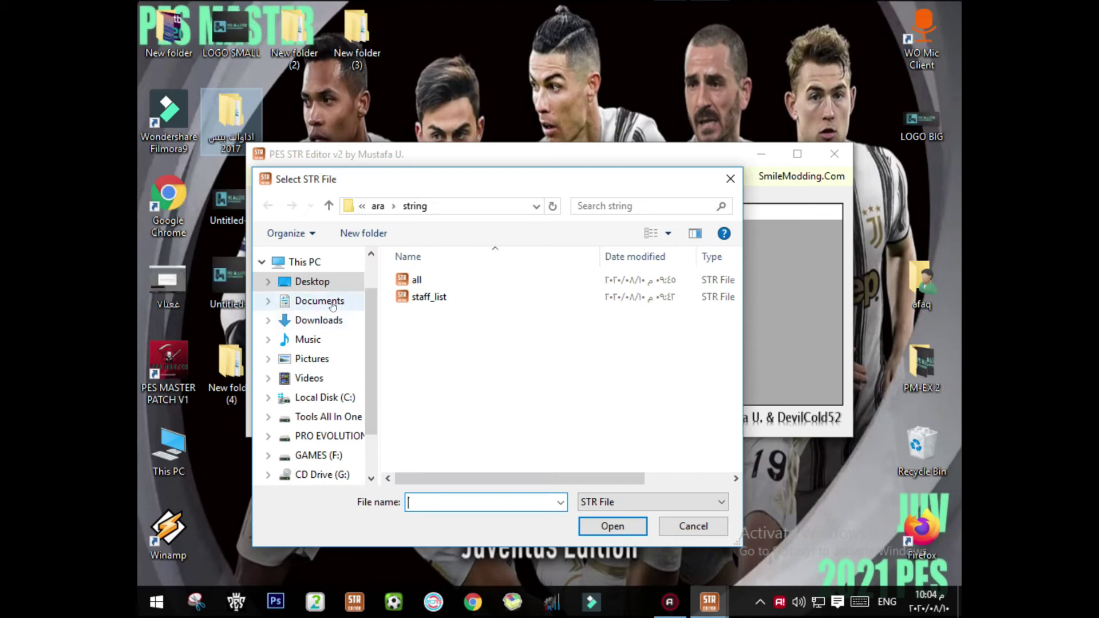
{"action": "left_click", "coordinate": [323, 286]}
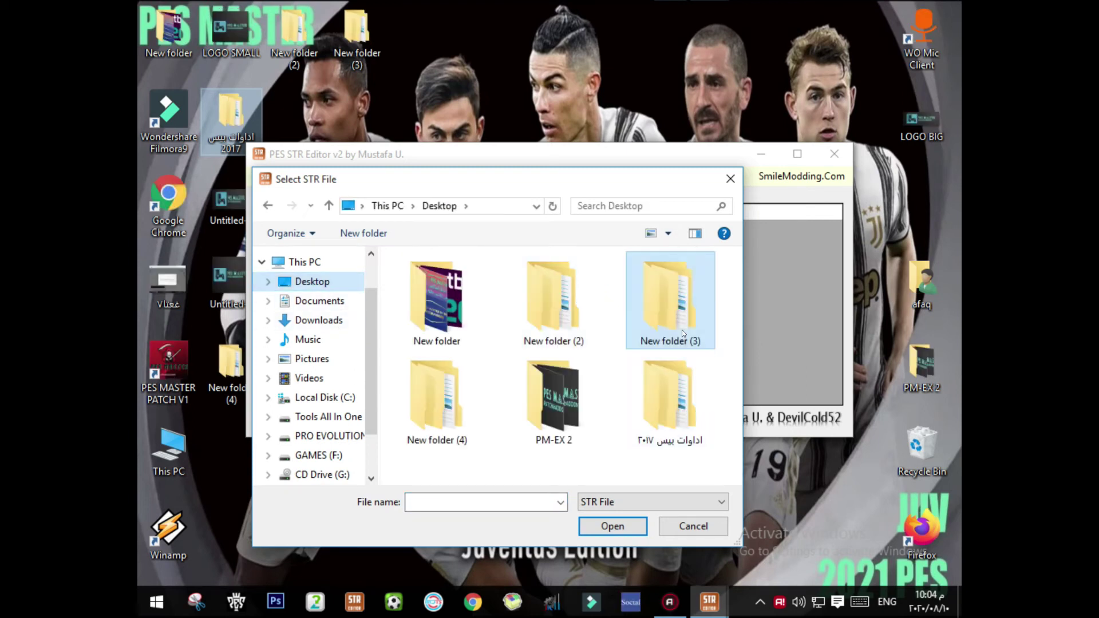
{"action": "left_click", "coordinate": [435, 393]}
{"action": "double_click", "coordinate": [434, 392]}
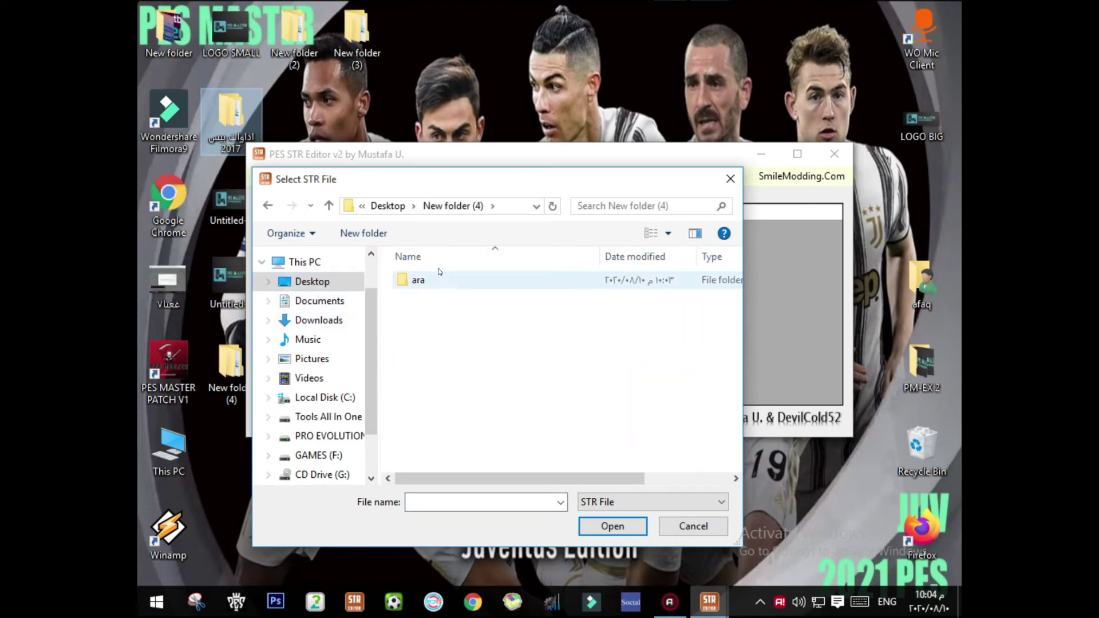
{"action": "double_click", "coordinate": [436, 280]}
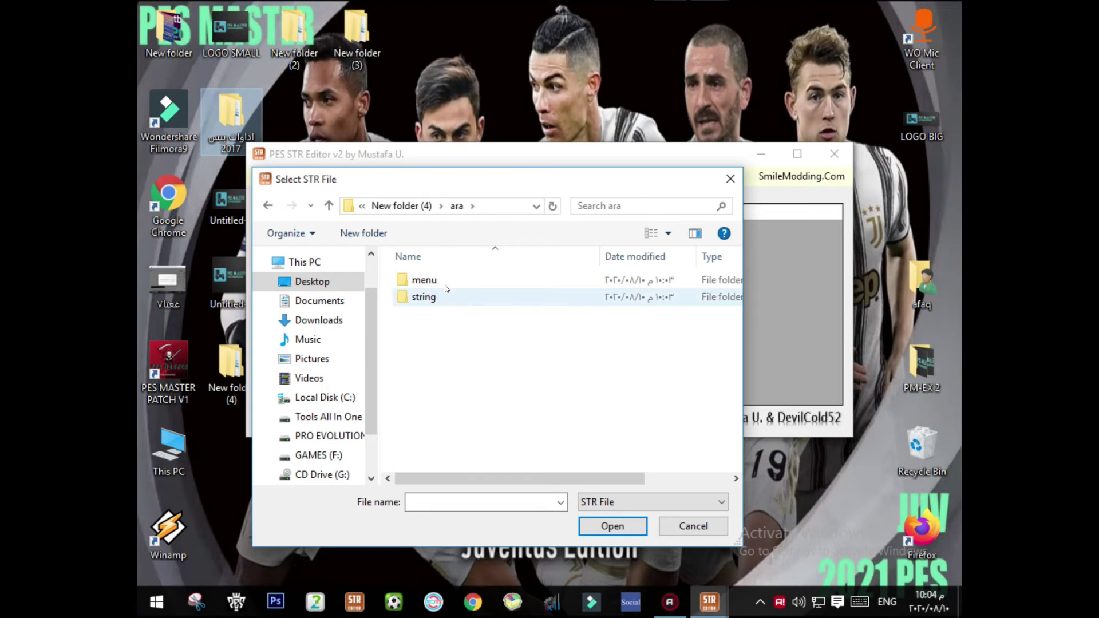
{"action": "double_click", "coordinate": [444, 296]}
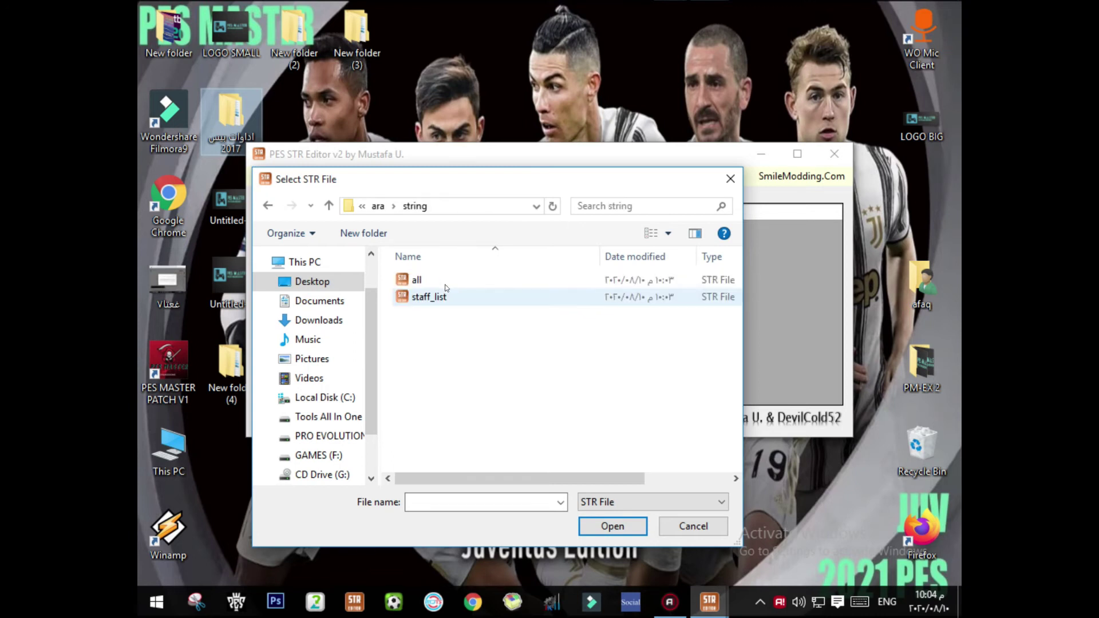
{"action": "left_click", "coordinate": [447, 279]}
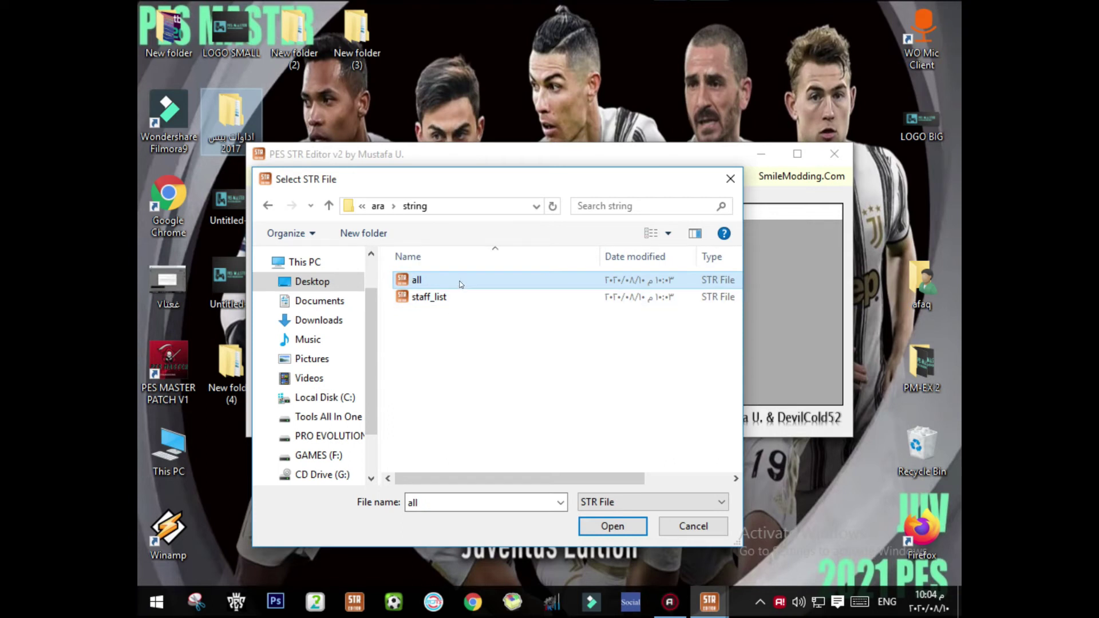
{"action": "double_click", "coordinate": [418, 279]}
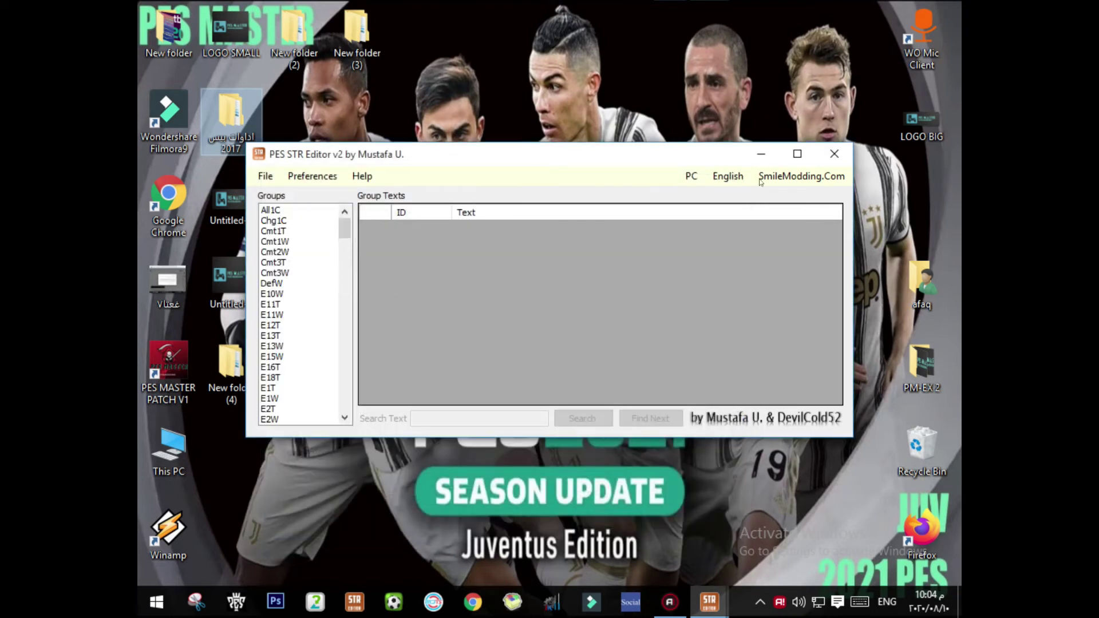
Step: Maximize the editor and list the TempesC group's texts, such as UEFA Champions League
{"action": "left_click", "coordinate": [789, 159]}
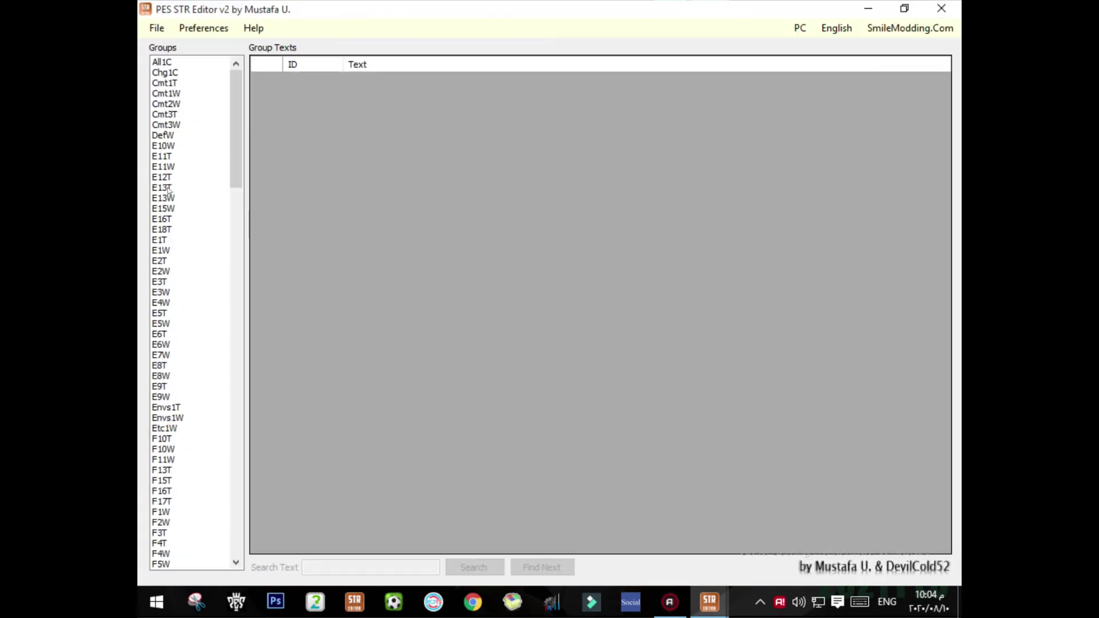
{"action": "scroll", "coordinate": [216, 170], "scroll_direction": "down", "scroll_amount": 12}
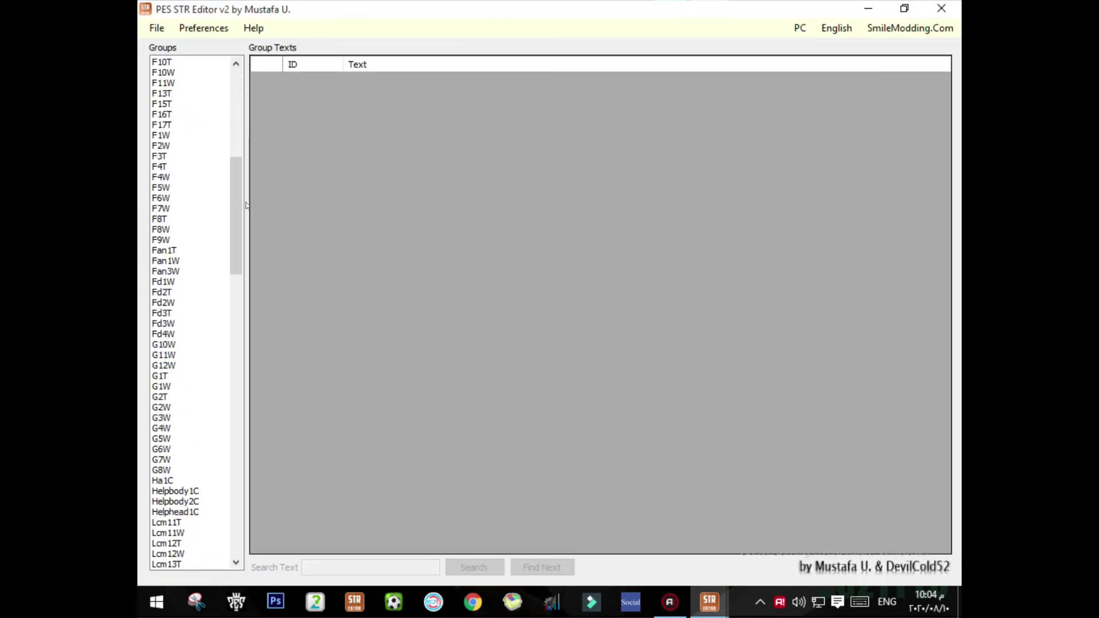
{"action": "left_click_drag", "start_coordinate": [239, 222], "coordinate": [222, 516]}
{"action": "left_click", "coordinate": [181, 293]}
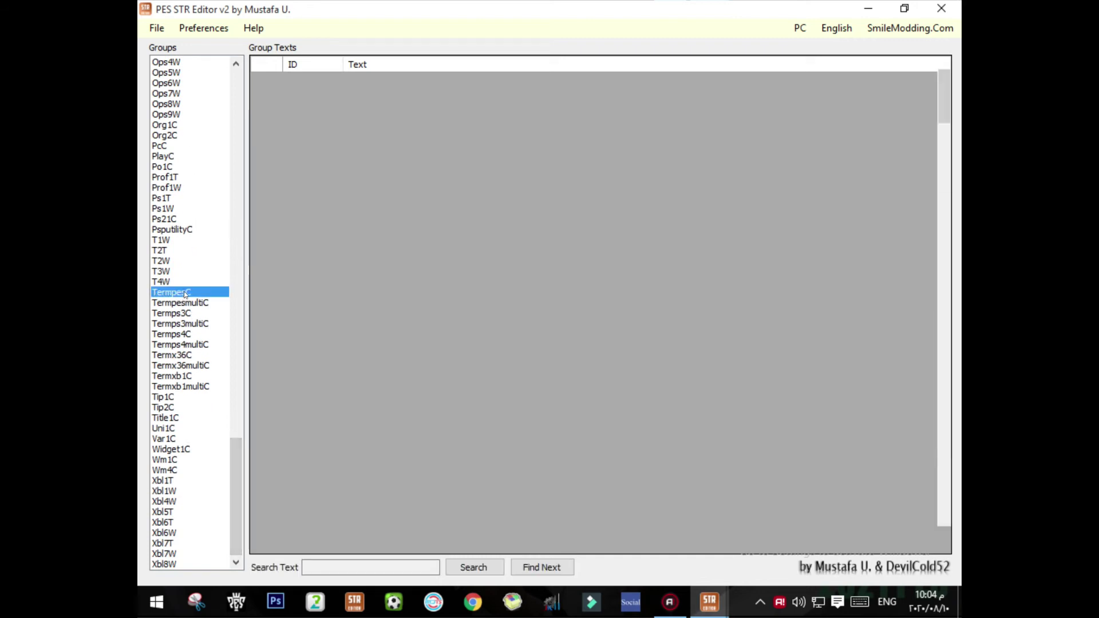
{"action": "left_click", "coordinate": [198, 156]}
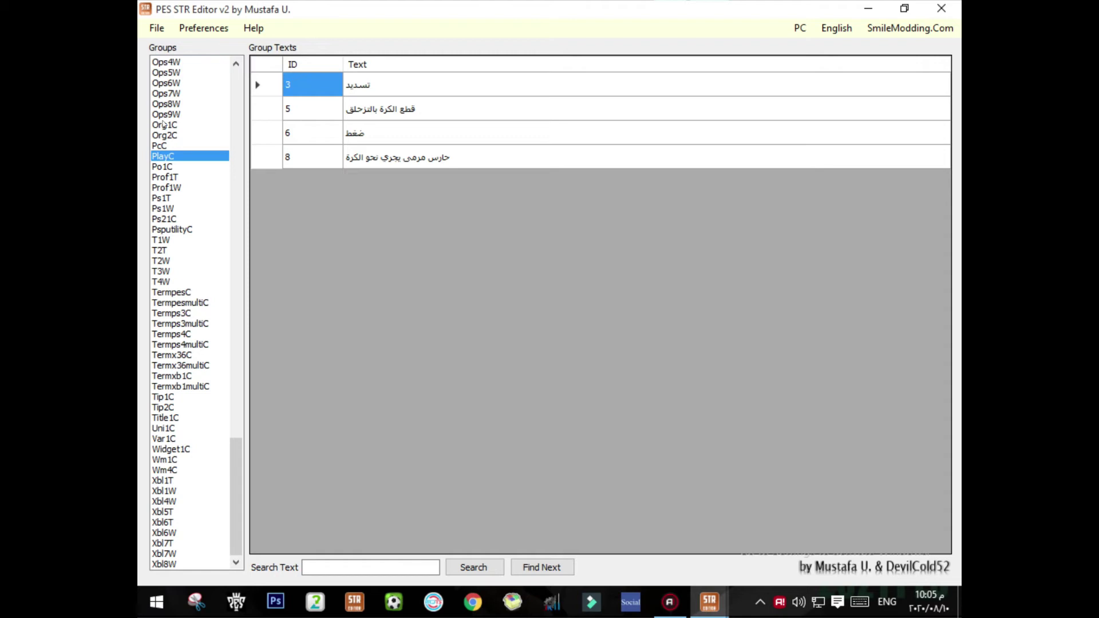
{"action": "left_click", "coordinate": [178, 293]}
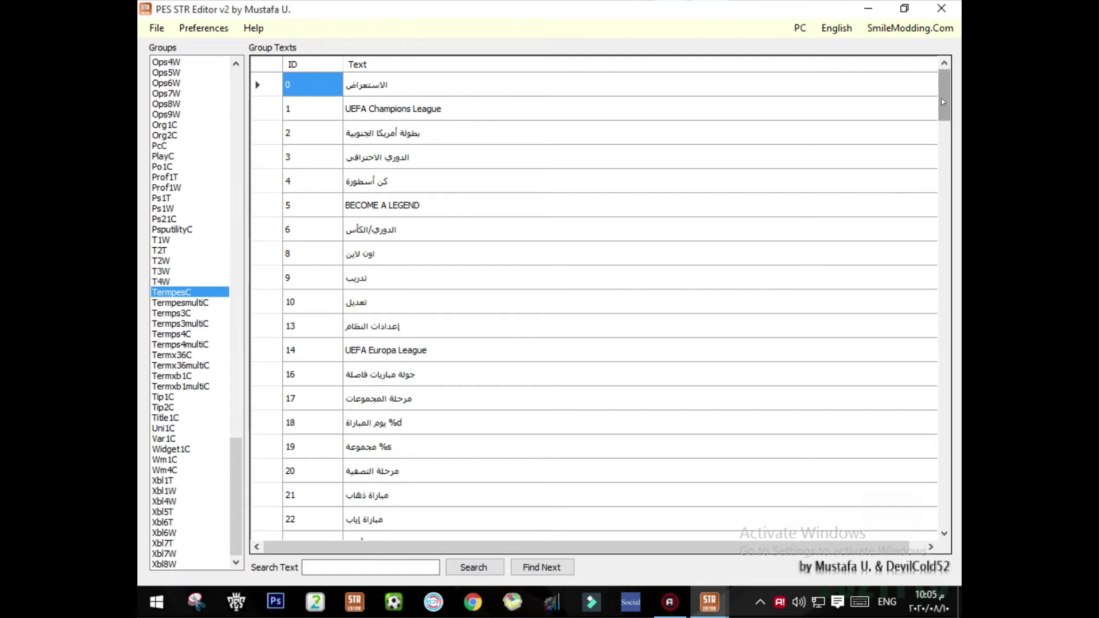
Step: Replace 'AFC' with 'CAF' in row 93's text so it reads CAF Champions League
{"action": "left_click_drag", "start_coordinate": [948, 106], "coordinate": [942, 248]}
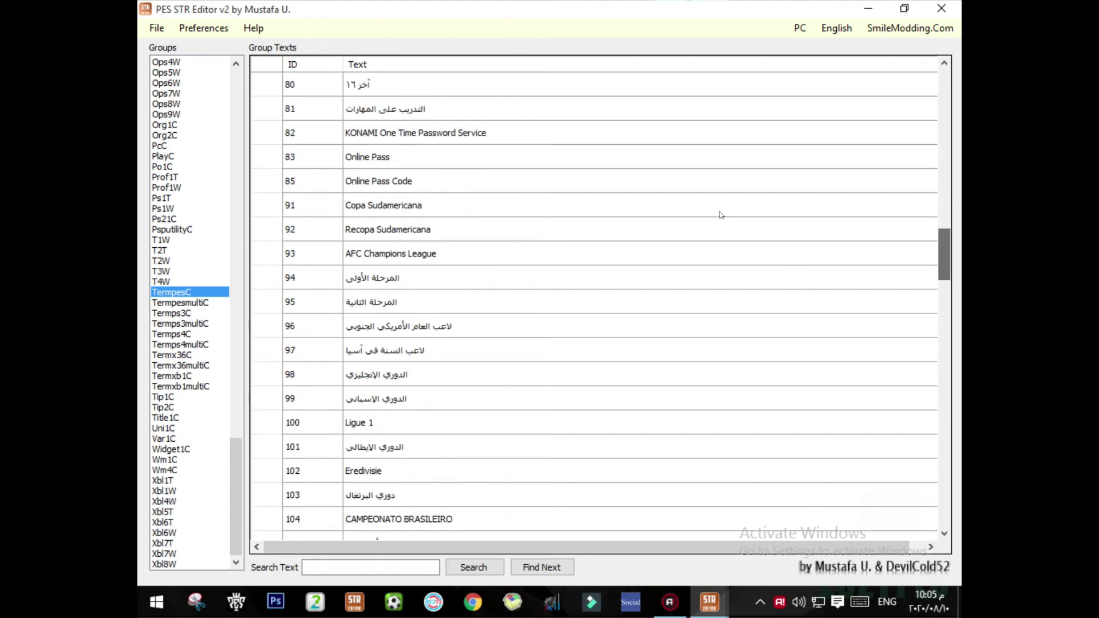
{"action": "left_click", "coordinate": [321, 253]}
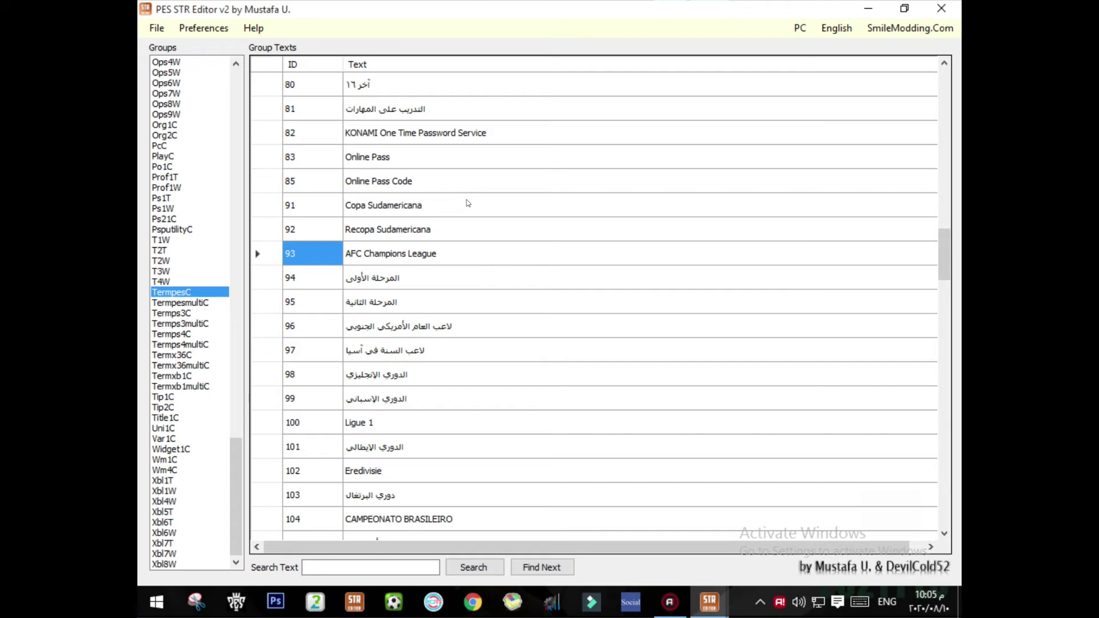
{"action": "left_click", "coordinate": [447, 254]}
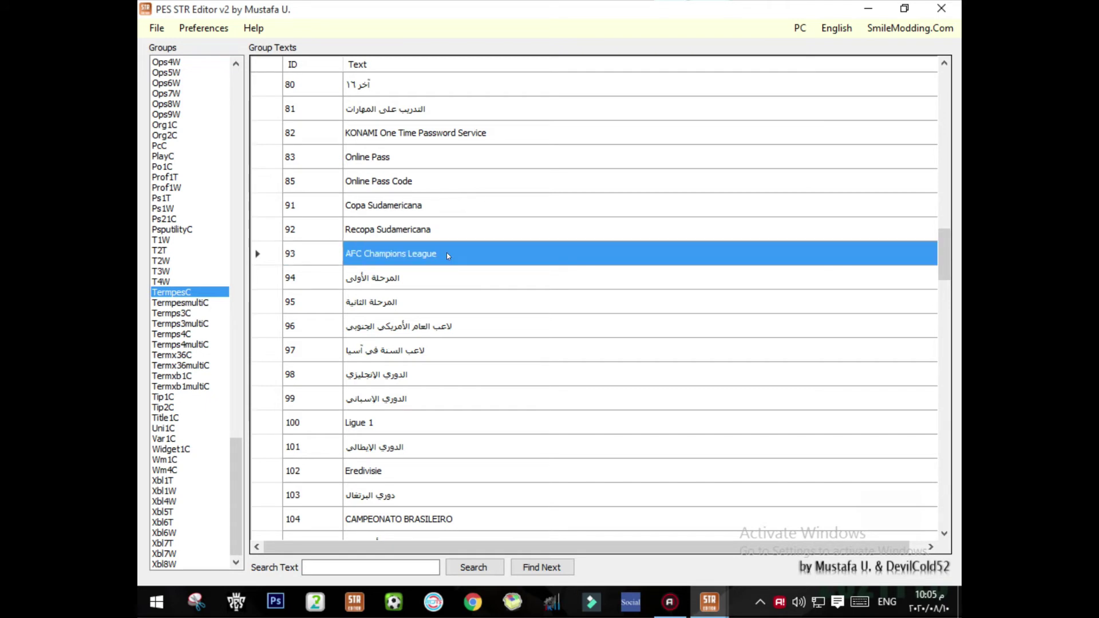
{"action": "left_click", "coordinate": [450, 250]}
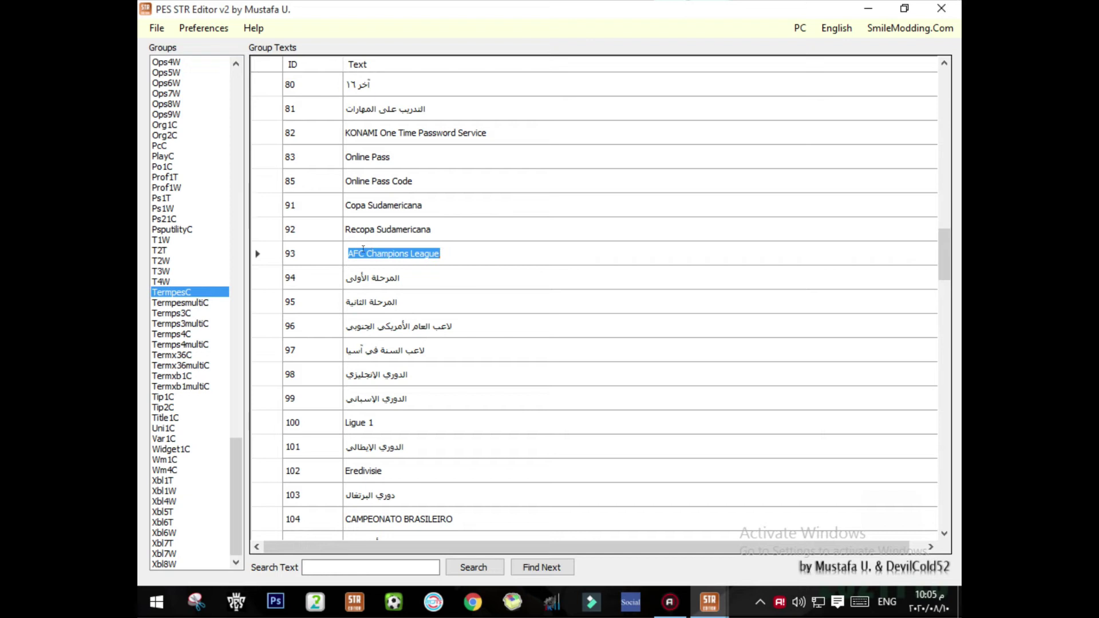
{"action": "left_click_drag", "start_coordinate": [367, 253], "coordinate": [347, 253]}
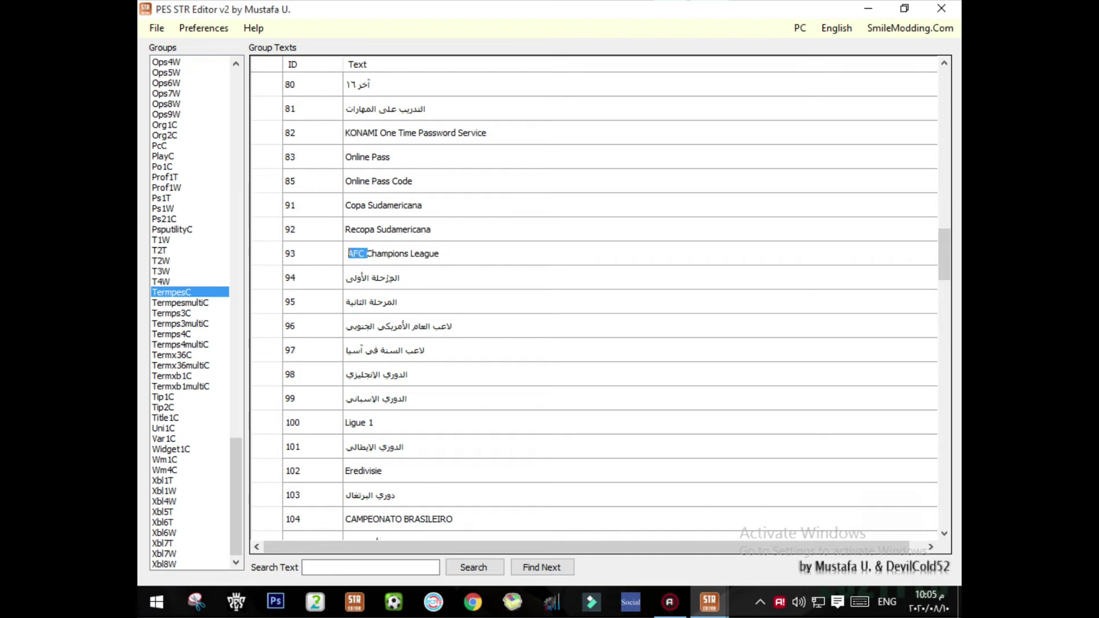
{"action": "left_click", "coordinate": [362, 250]}
{"action": "left_click_drag", "start_coordinate": [355, 251], "coordinate": [348, 252]}
{"action": "type", "text": "CAF"}
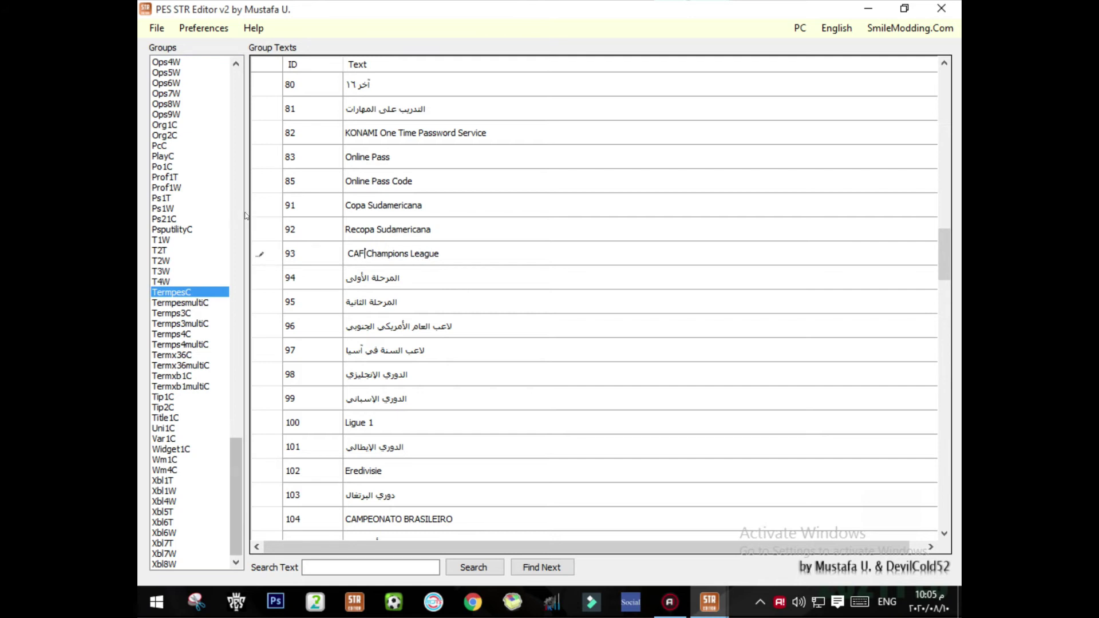
{"action": "key", "text": "Return"}
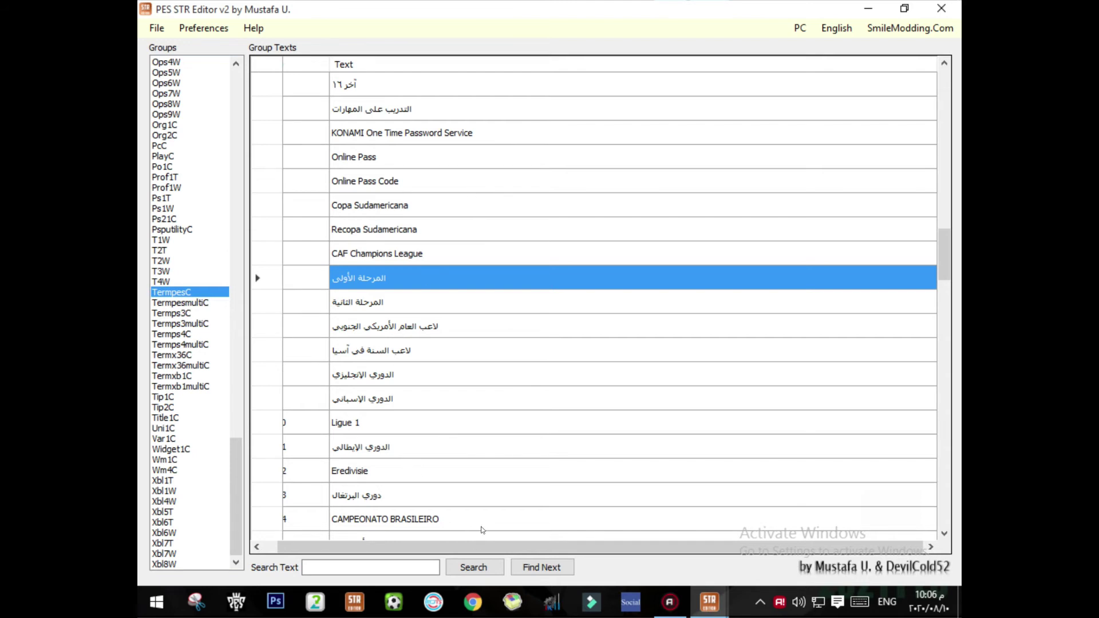
{"action": "left_click_drag", "start_coordinate": [424, 546], "coordinate": [409, 545]}
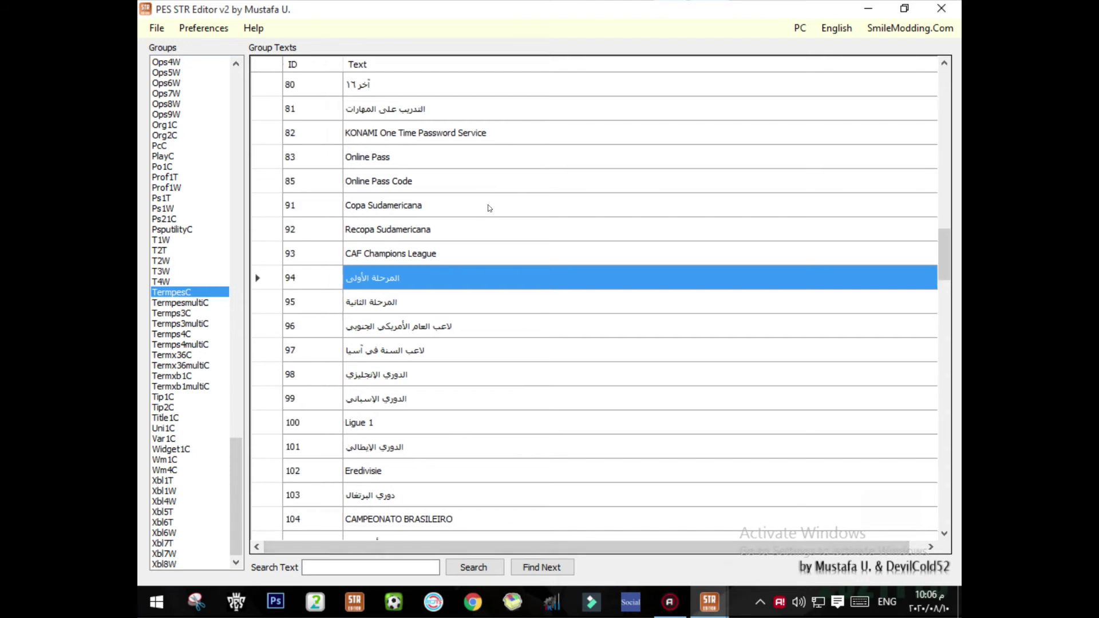
{"action": "scroll", "coordinate": [476, 242], "scroll_direction": "down", "scroll_amount": 1}
{"action": "scroll", "coordinate": [476, 241], "scroll_direction": "down", "scroll_amount": 7}
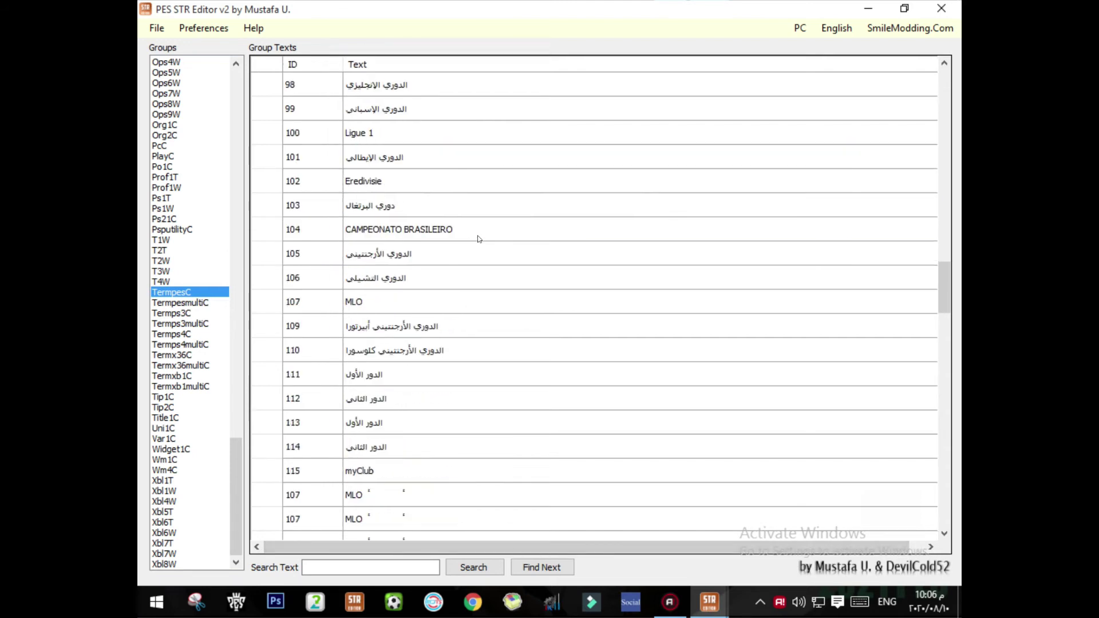
{"action": "scroll", "coordinate": [481, 233], "scroll_direction": "down", "scroll_amount": 1}
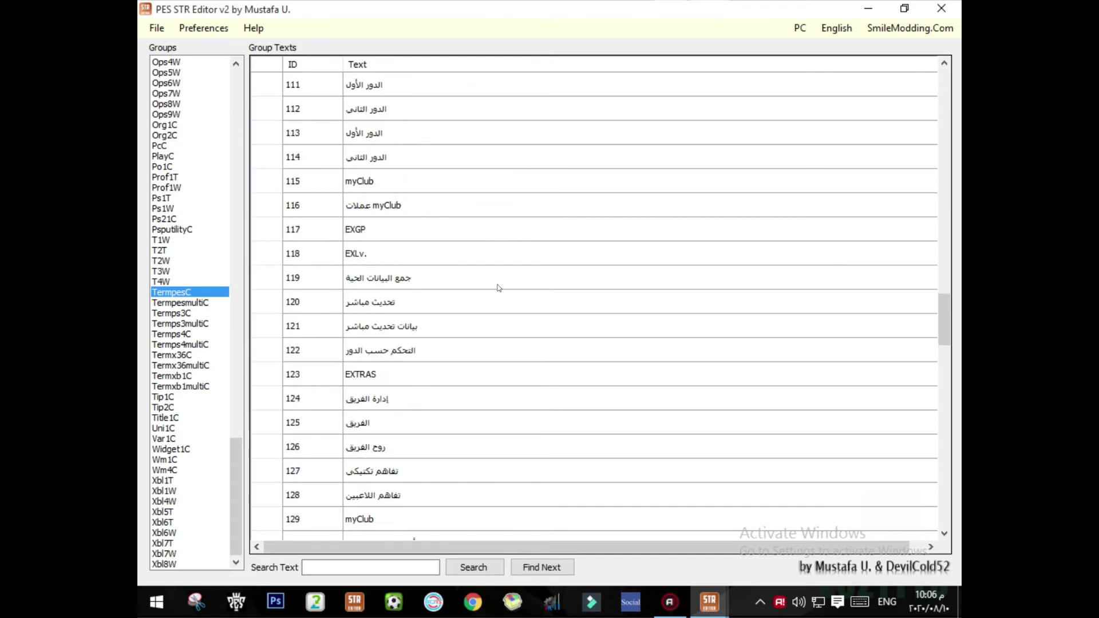
{"action": "scroll", "coordinate": [395, 362], "scroll_direction": "down", "scroll_amount": 4}
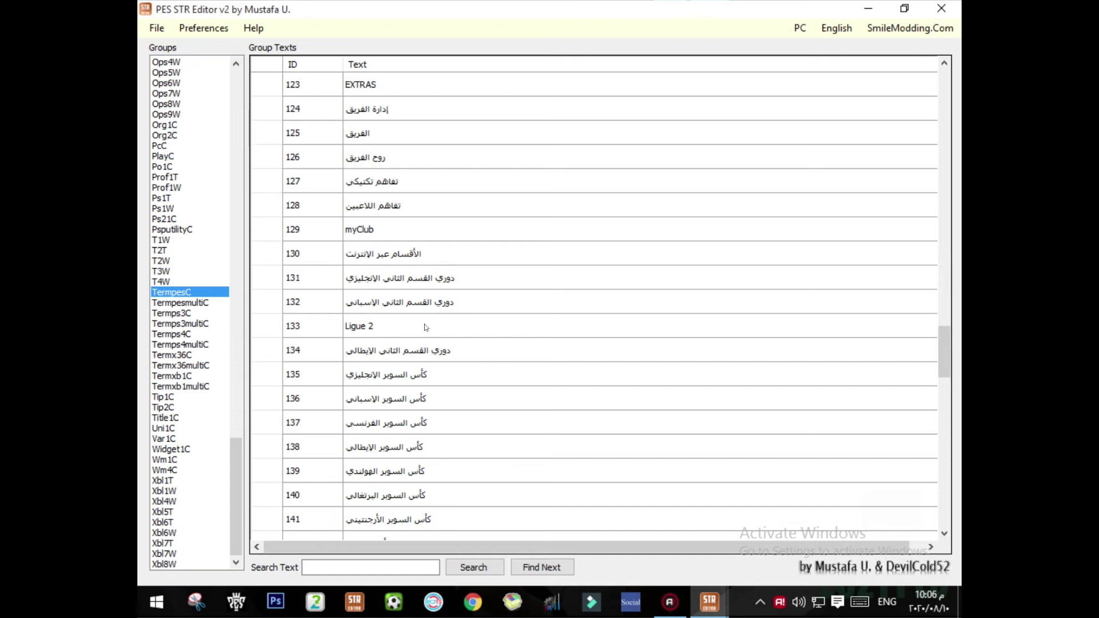
{"action": "scroll", "coordinate": [432, 313], "scroll_direction": "down", "scroll_amount": 5}
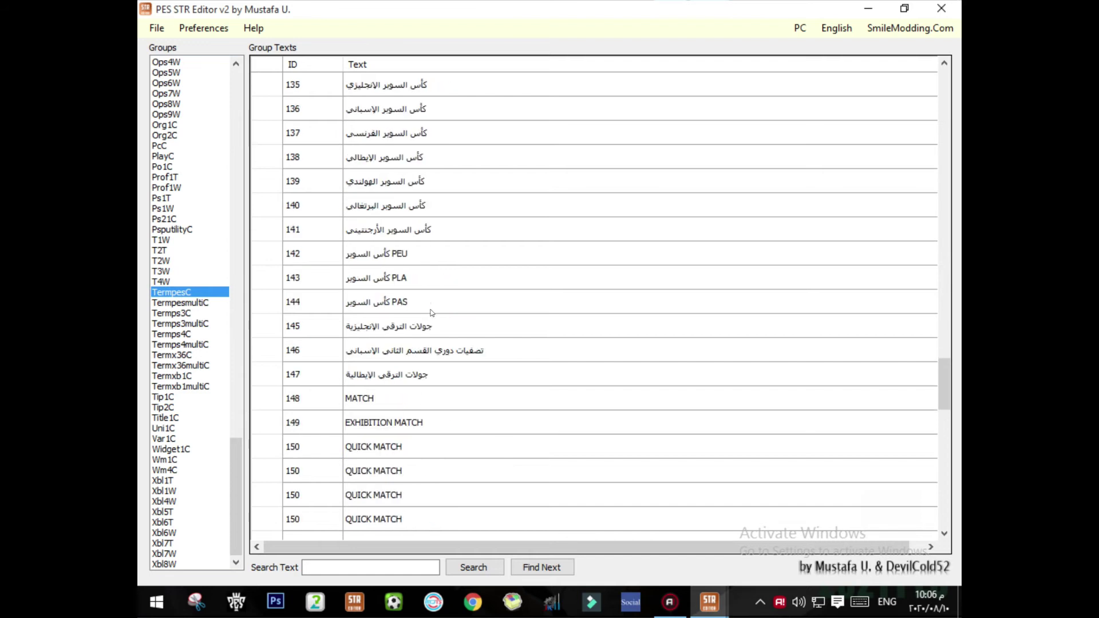
{"action": "scroll", "coordinate": [432, 313], "scroll_direction": "down", "scroll_amount": 4}
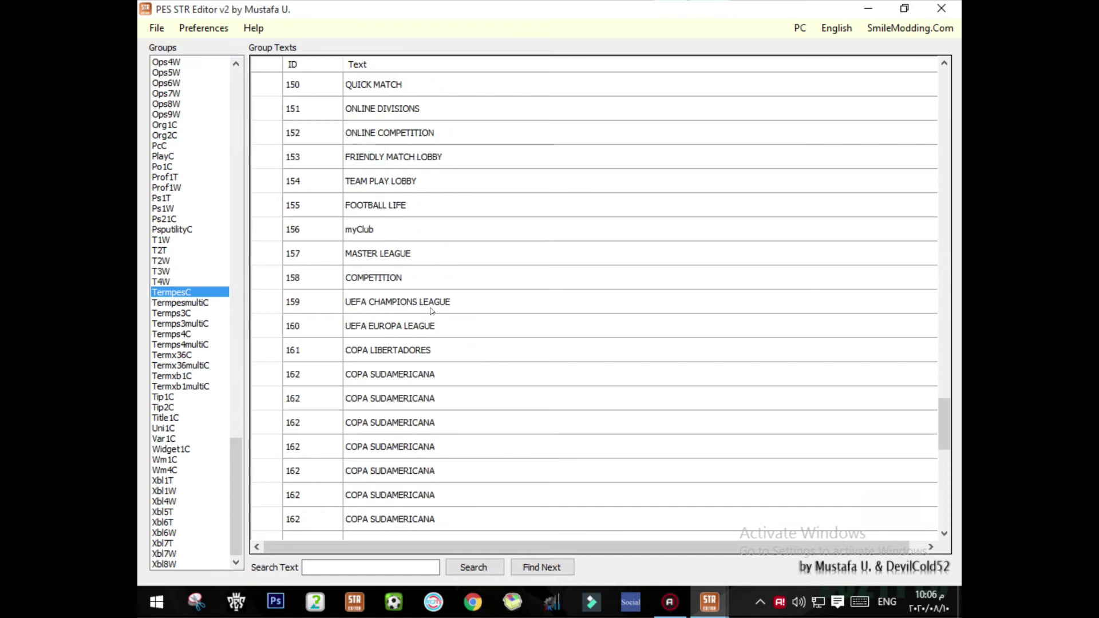
{"action": "scroll", "coordinate": [432, 310], "scroll_direction": "down", "scroll_amount": 2}
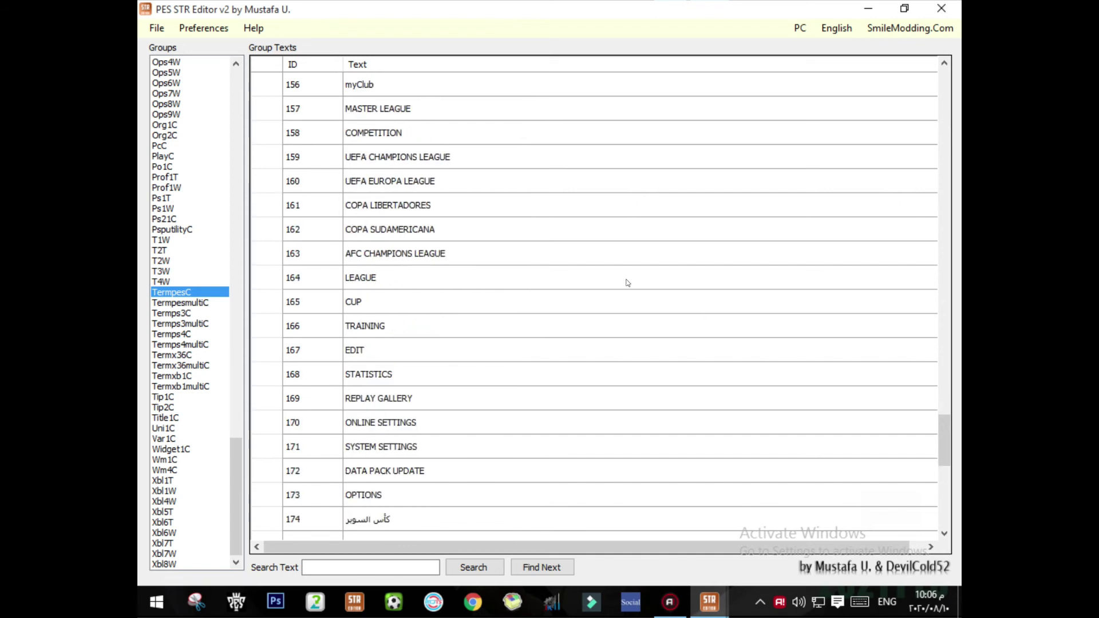
{"action": "scroll", "coordinate": [496, 238], "scroll_direction": "up", "scroll_amount": 5}
{"action": "scroll", "coordinate": [513, 258], "scroll_direction": "down", "scroll_amount": 6}
{"action": "scroll", "coordinate": [513, 252], "scroll_direction": "up", "scroll_amount": 8}
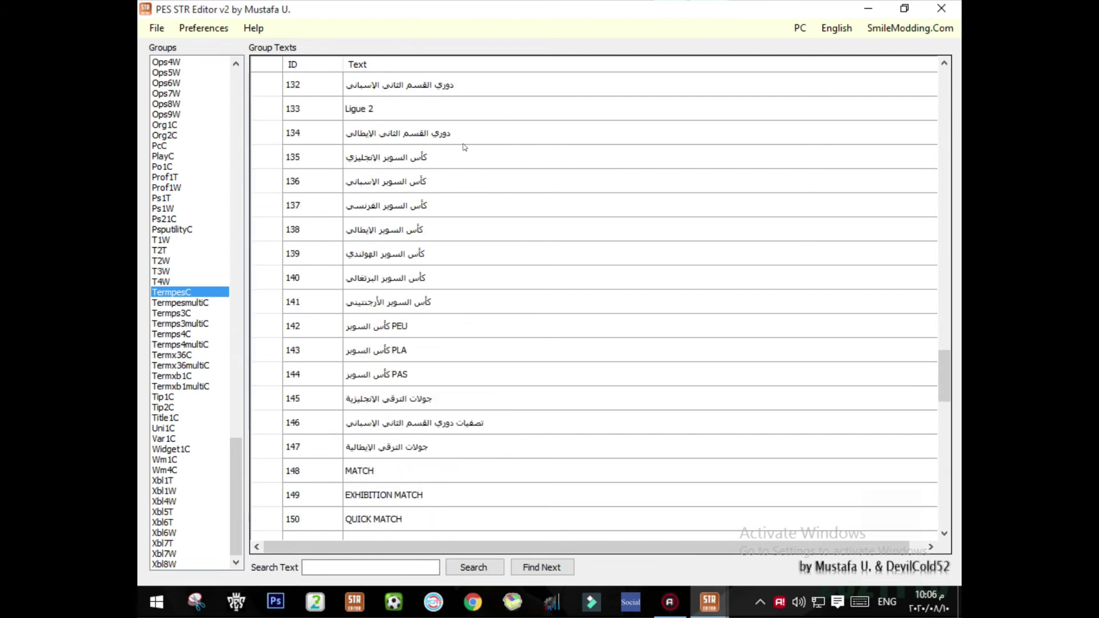
{"action": "scroll", "coordinate": [491, 308], "scroll_direction": "down", "scroll_amount": 5}
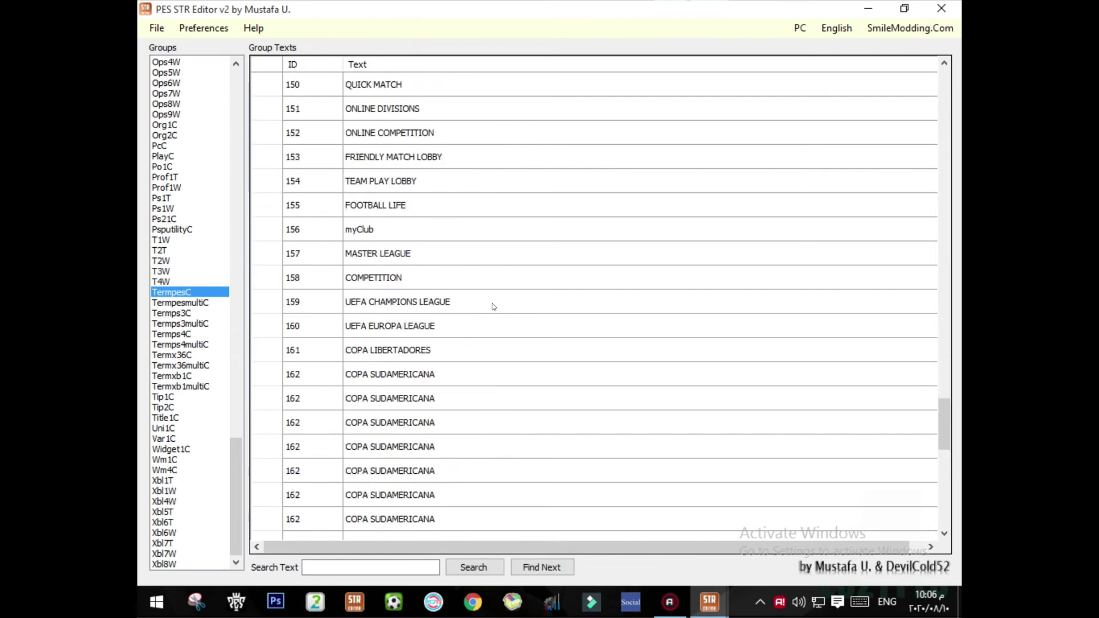
{"action": "left_click", "coordinate": [449, 400]}
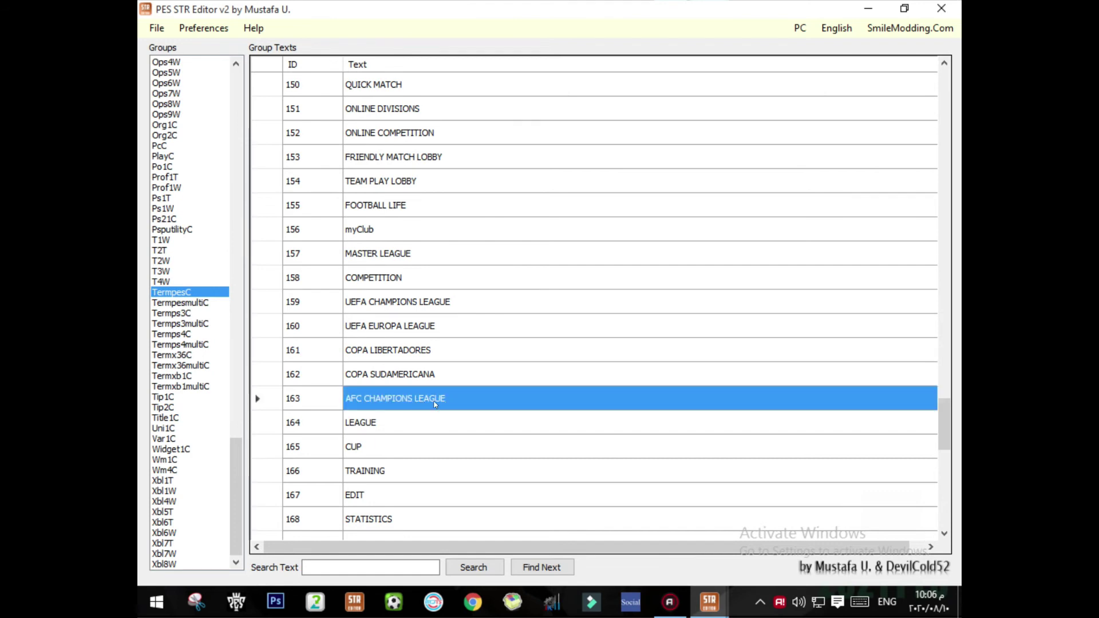
Step: Replace 'AFC' with 'CAF' in row 163's text, making it CAF CHAMPIONS LEAGUE
{"action": "left_click", "coordinate": [444, 398]}
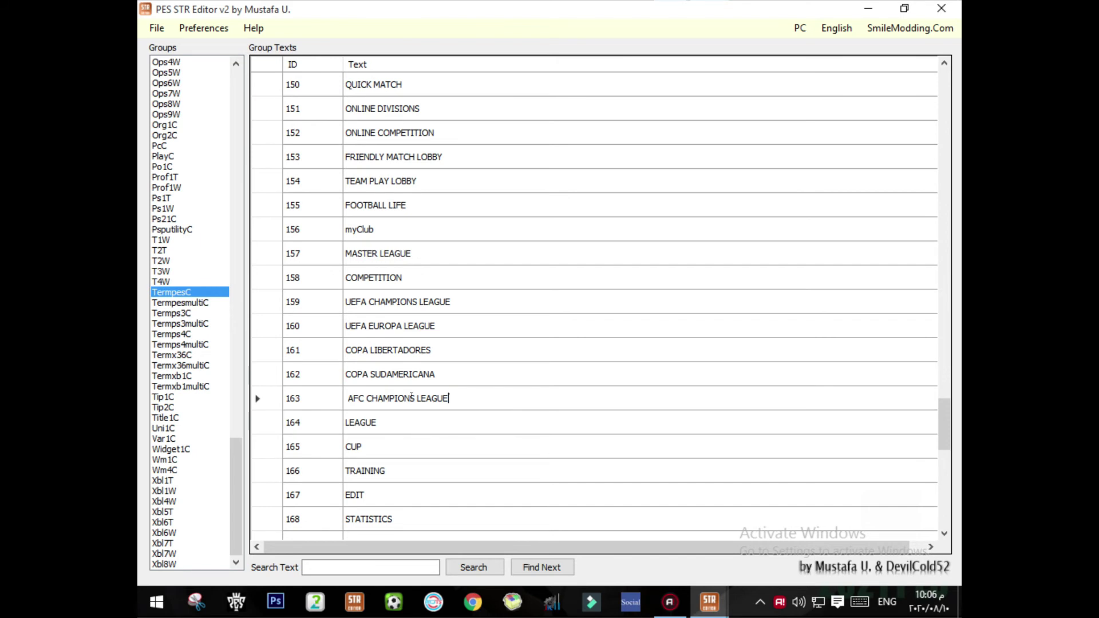
{"action": "left_click_drag", "start_coordinate": [360, 397], "coordinate": [338, 392]}
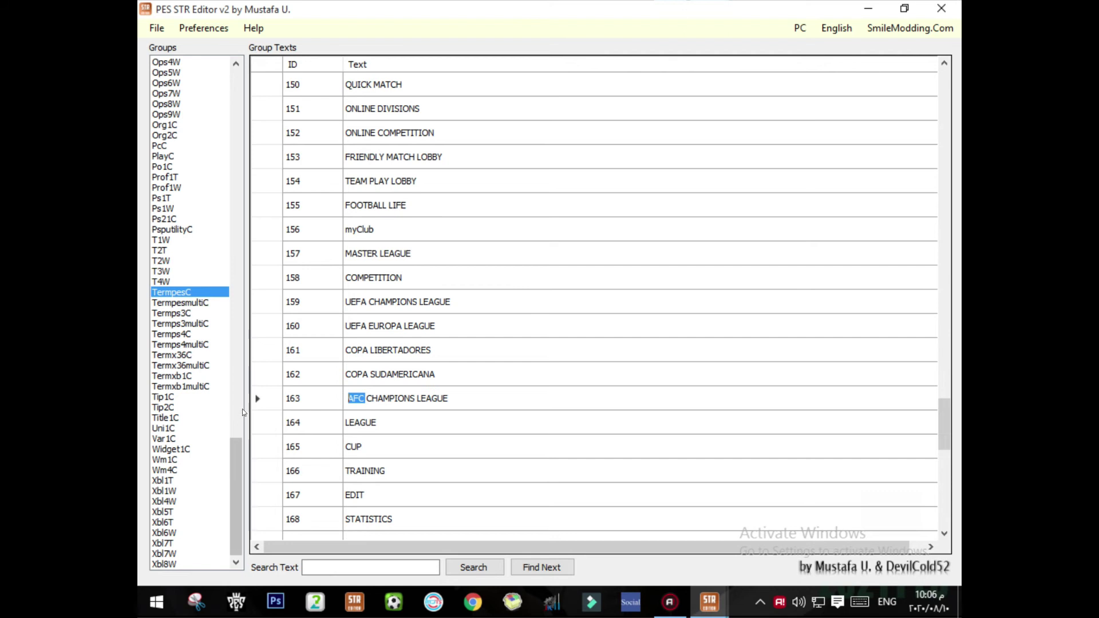
{"action": "type", "text": "CAF"}
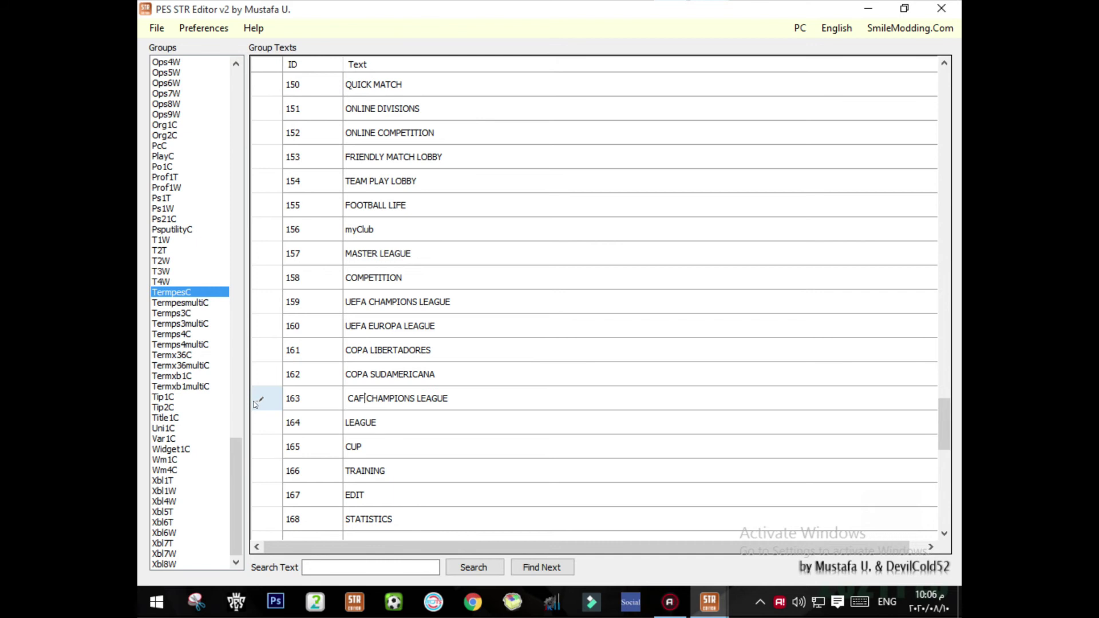
{"action": "key", "text": "Return"}
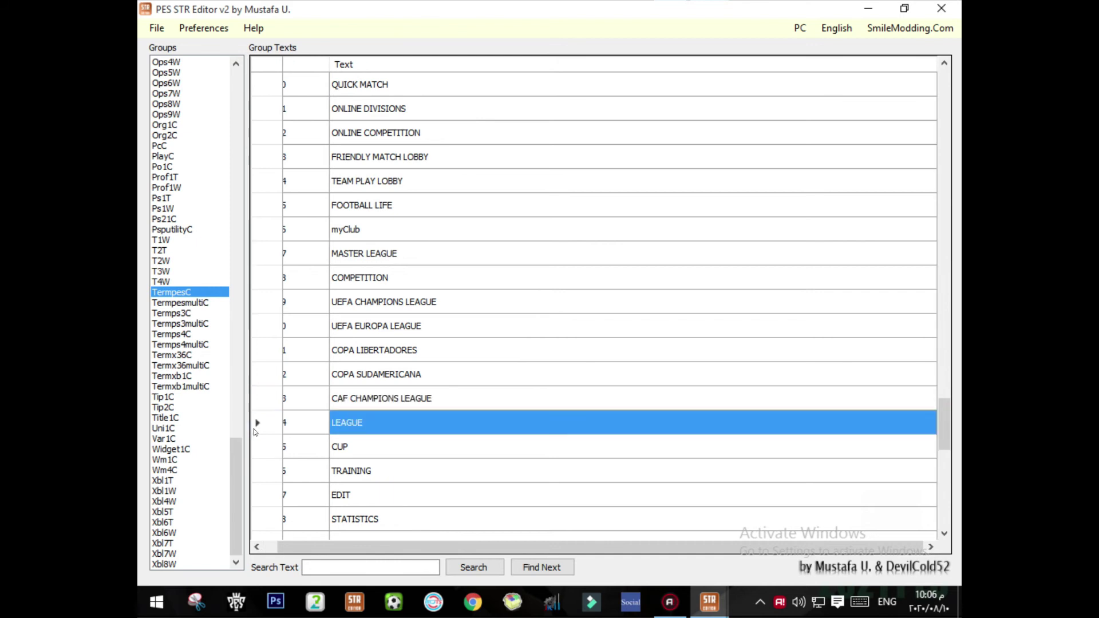
{"action": "left_click", "coordinate": [165, 31]}
Step: Save the edited strings as all.str in the string folder, replacing the existing file
{"action": "left_click", "coordinate": [155, 29]}
{"action": "left_click", "coordinate": [154, 32]}
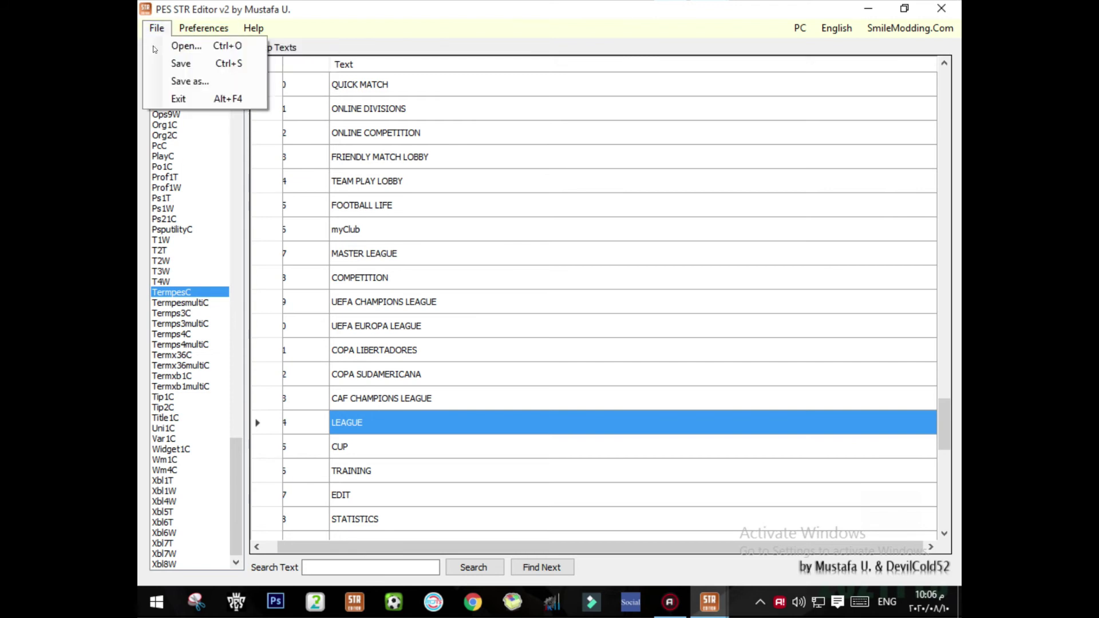
{"action": "left_click", "coordinate": [166, 61]}
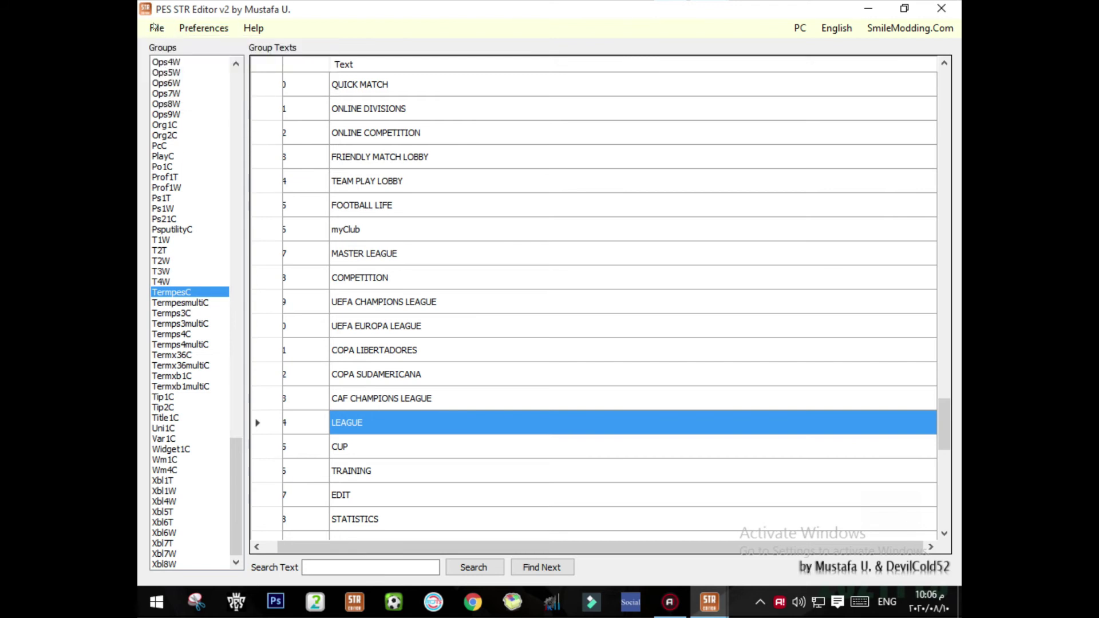
{"action": "left_click", "coordinate": [155, 27]}
{"action": "left_click", "coordinate": [201, 80]}
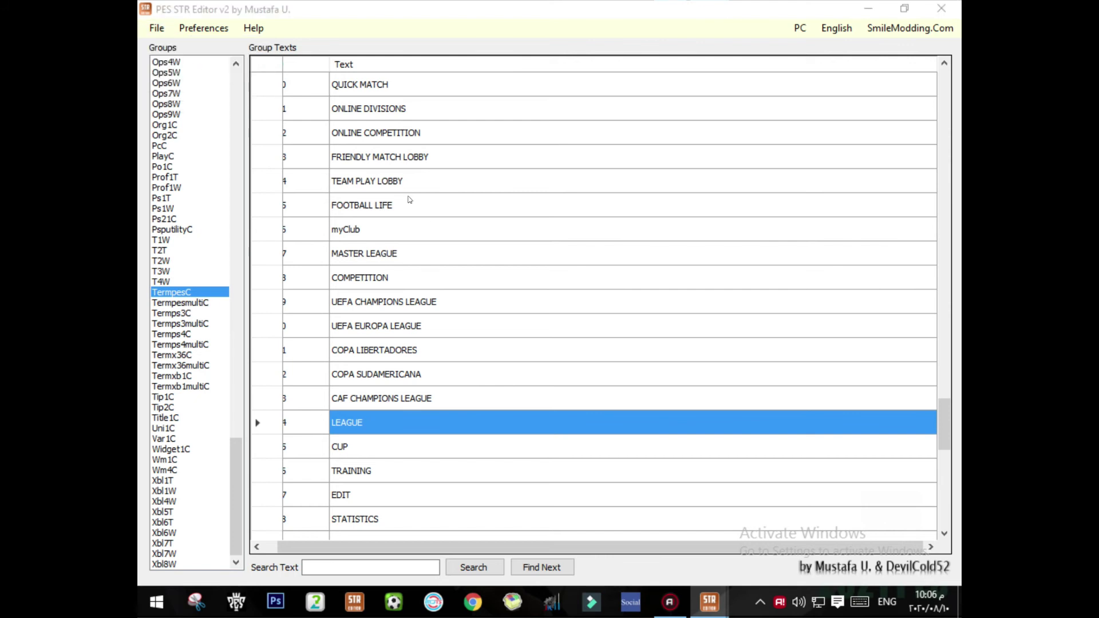
{"action": "left_click", "coordinate": [329, 131]}
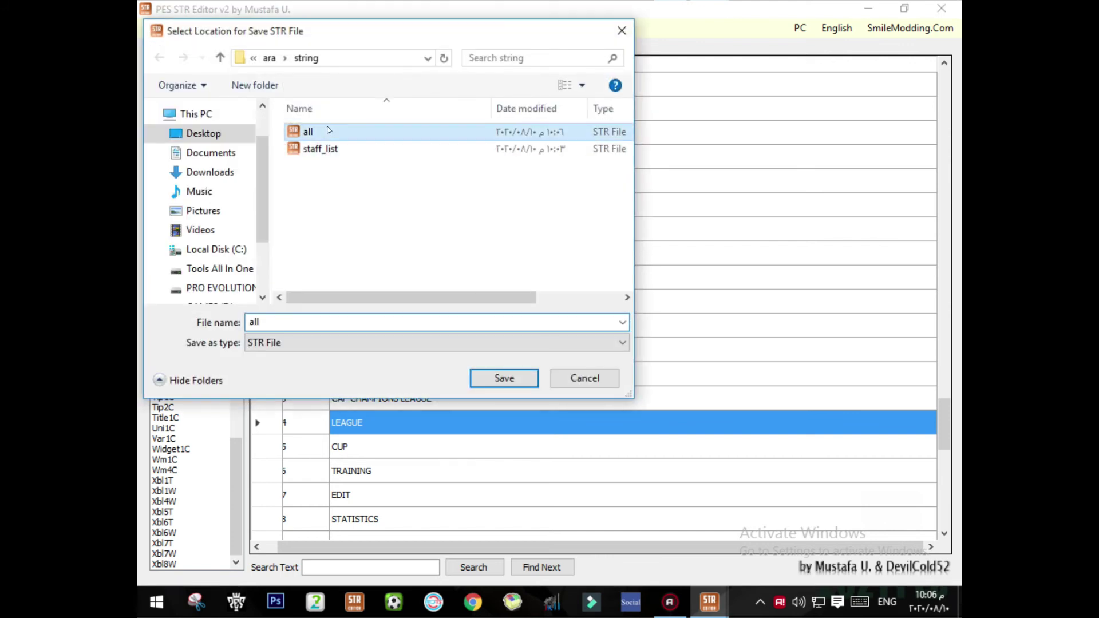
{"action": "key", "text": "F2"}
{"action": "left_click", "coordinate": [519, 386]}
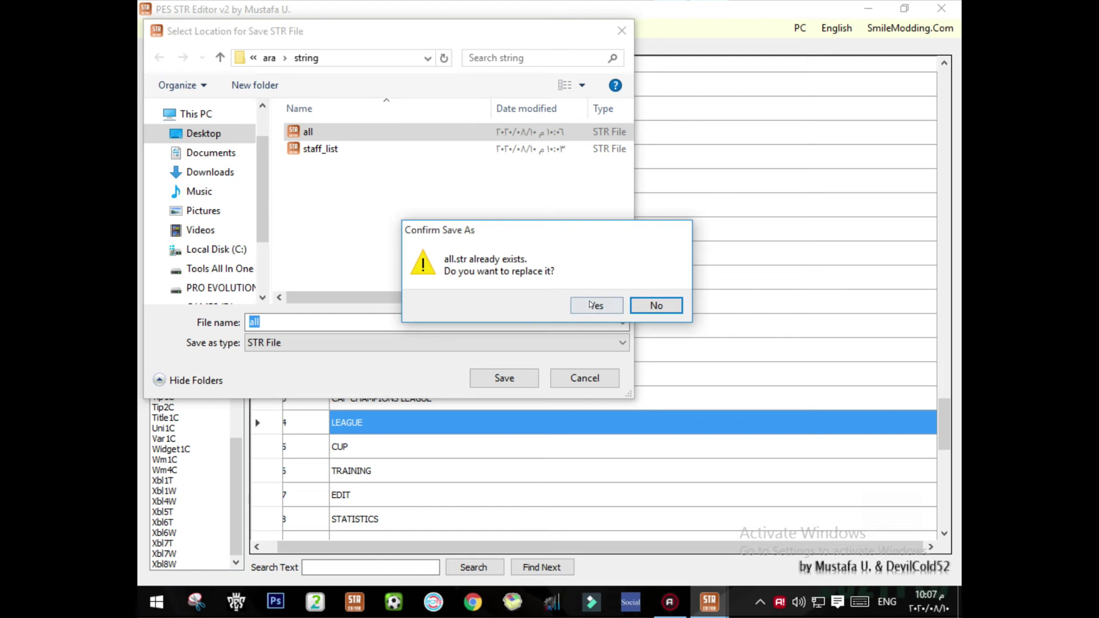
{"action": "left_click", "coordinate": [596, 305]}
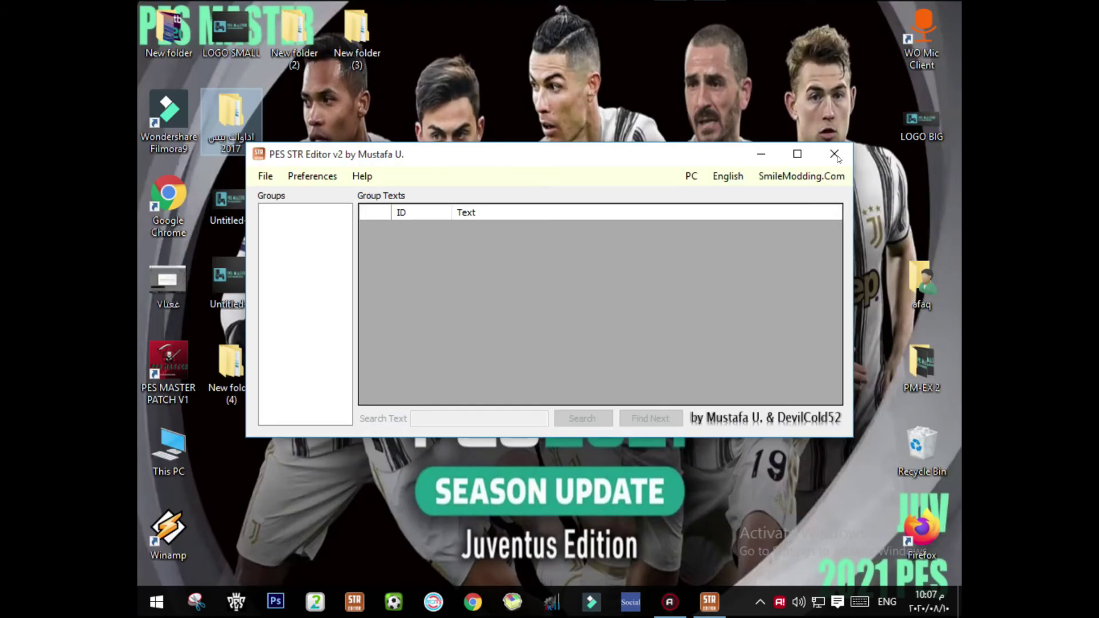
Step: Close the STR editor, drop New folder (4)'s five files into CRI Packed File Maker, and open Build CPK
{"action": "key", "text": "alt+F4"}
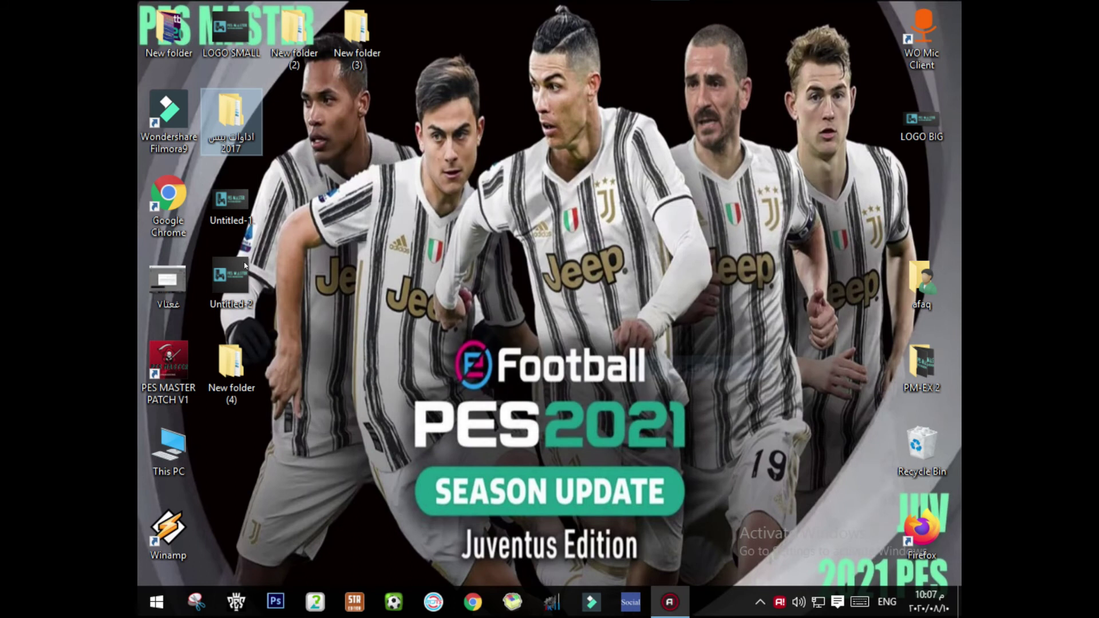
{"action": "left_click_drag", "start_coordinate": [231, 367], "coordinate": [257, 336]}
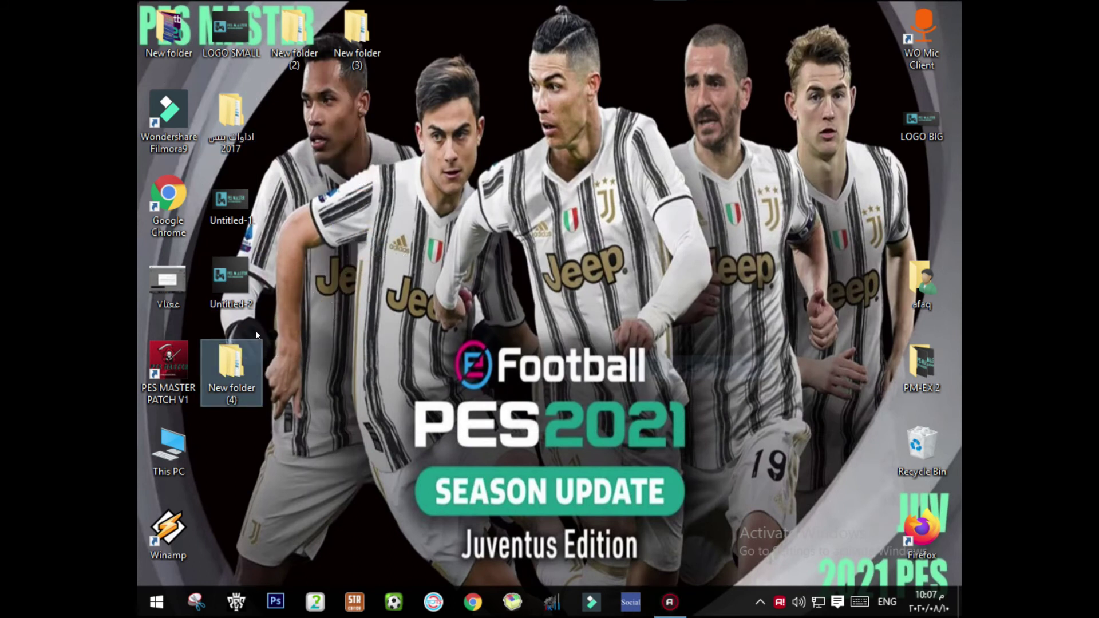
{"action": "left_click", "coordinate": [246, 120]}
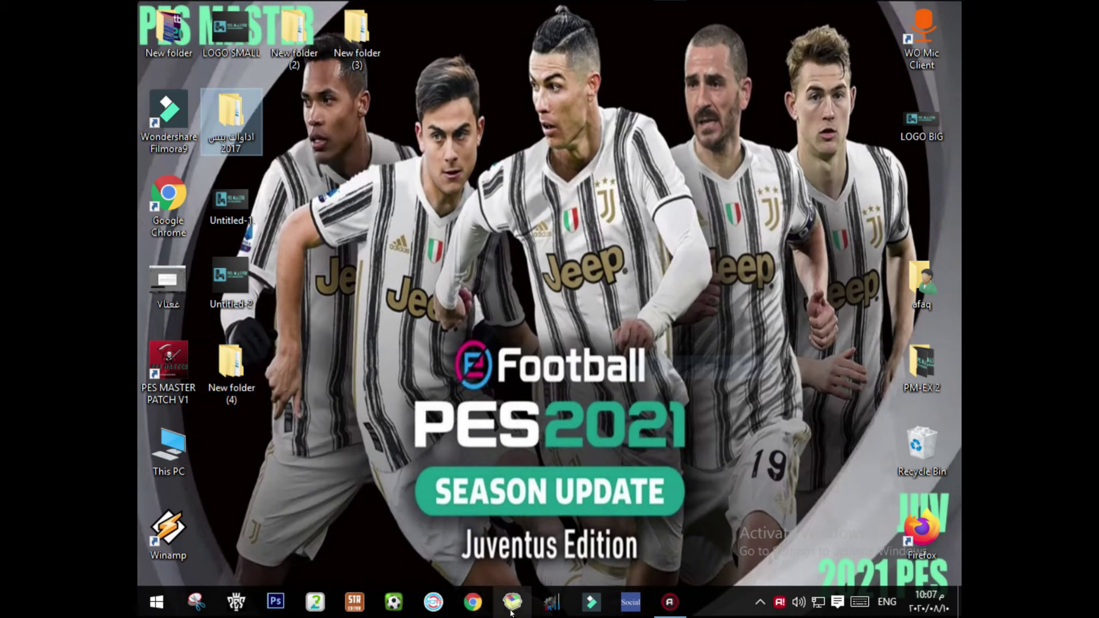
{"action": "left_click", "coordinate": [259, 153]}
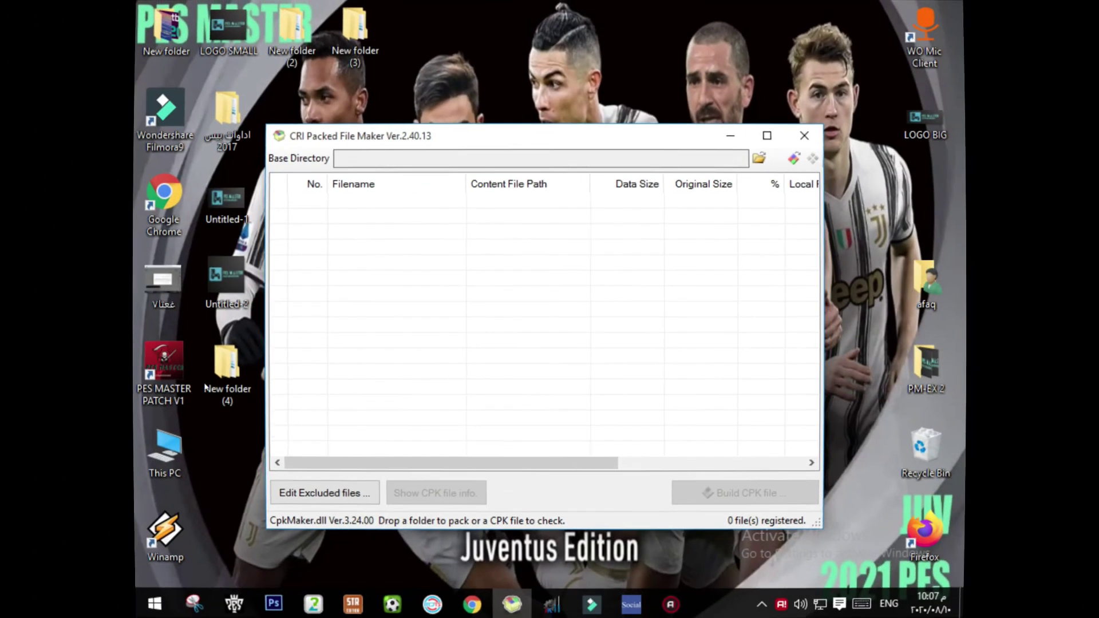
{"action": "left_click", "coordinate": [184, 376]}
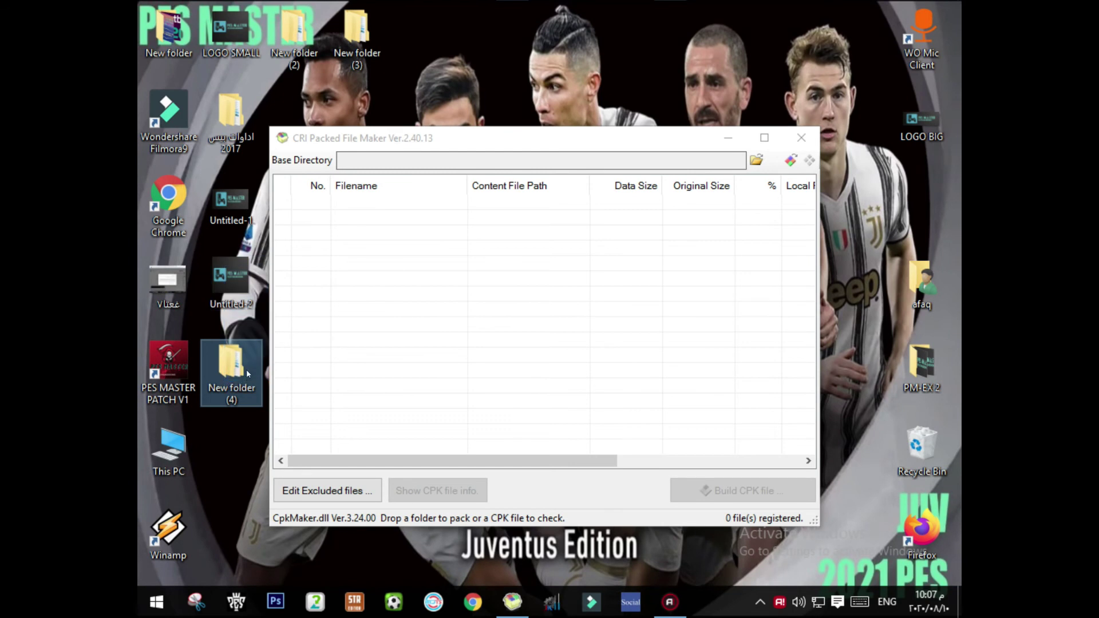
{"action": "left_click_drag", "start_coordinate": [222, 359], "coordinate": [407, 321]}
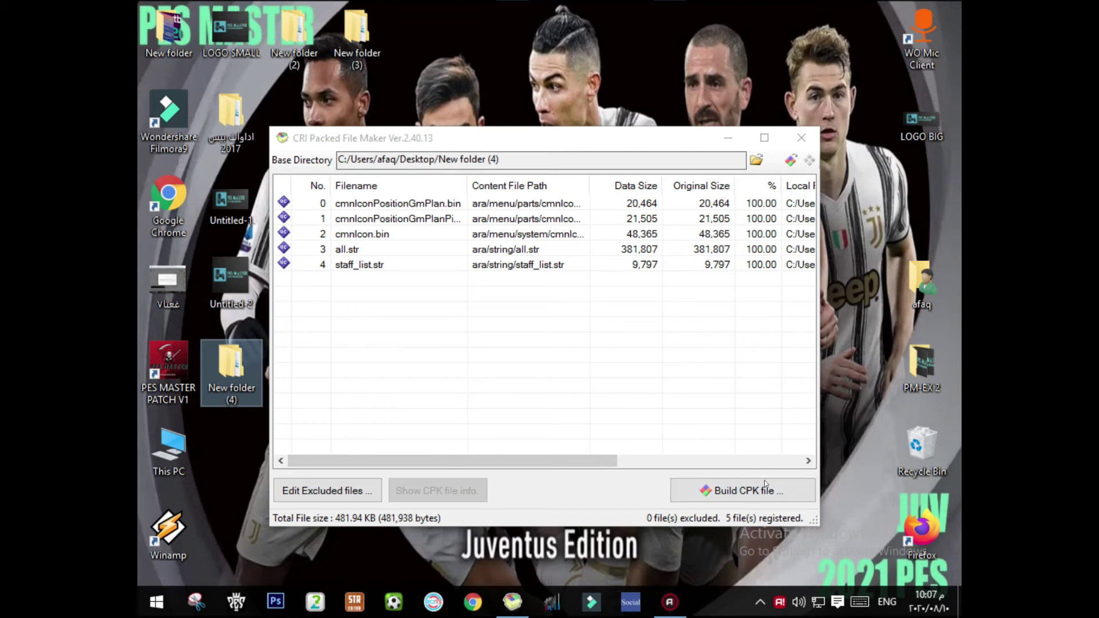
{"action": "left_click", "coordinate": [750, 491]}
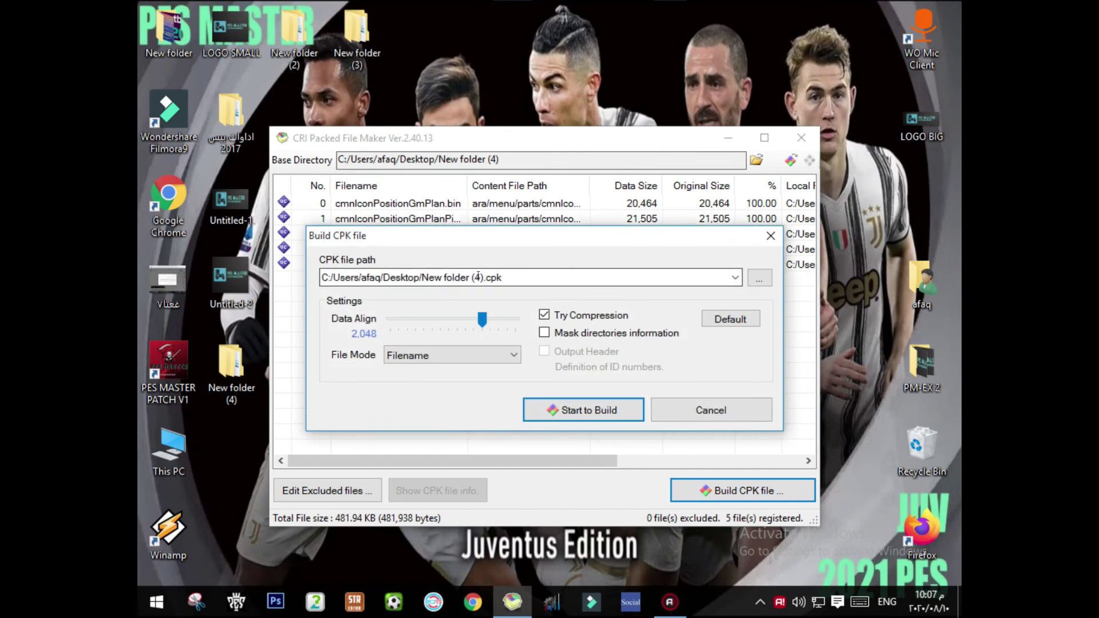
Step: Build CAF.cpk on the desktop with 2,048 data alignment and compression enabled
{"action": "left_click", "coordinate": [475, 277]}
{"action": "left_click_drag", "start_coordinate": [482, 268], "coordinate": [418, 268]}
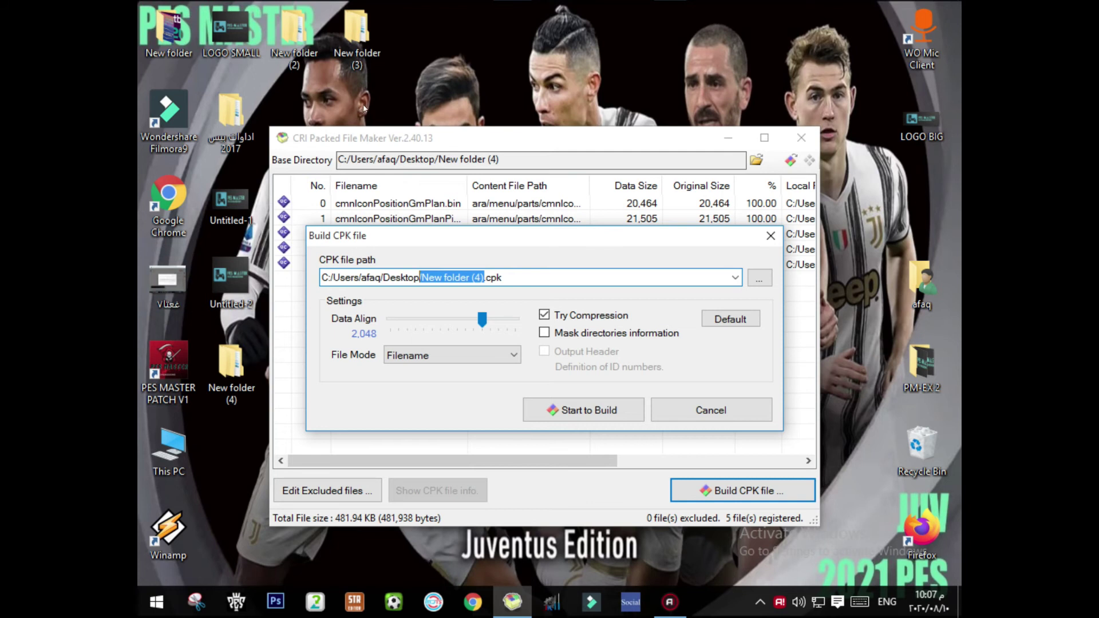
{"action": "left_click_drag", "start_coordinate": [485, 277], "coordinate": [426, 273]}
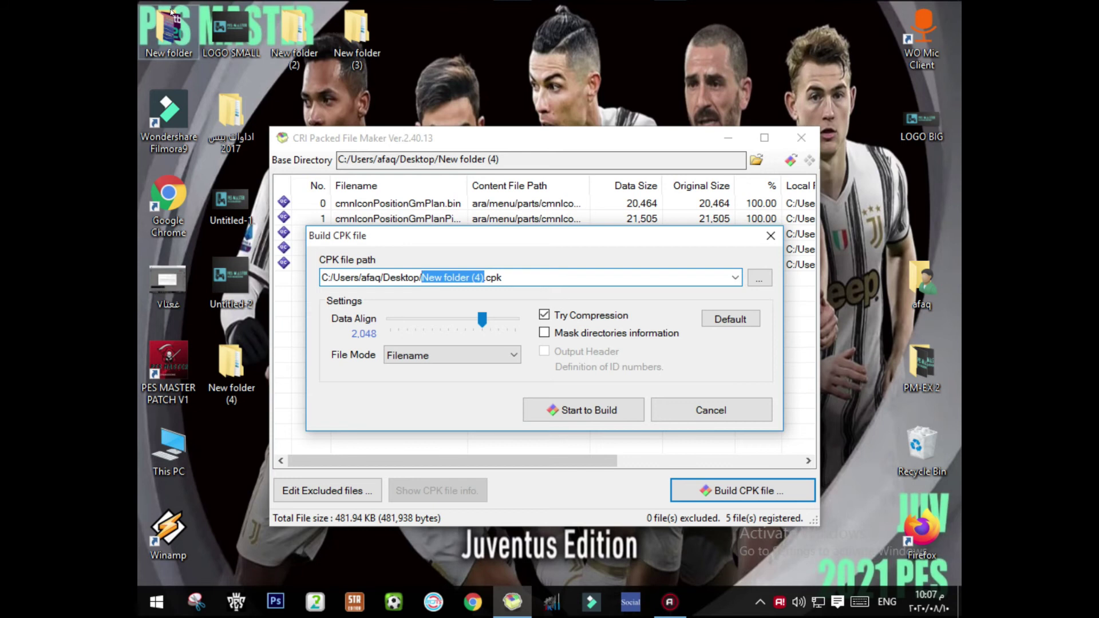
{"action": "type", "text": "CAF"}
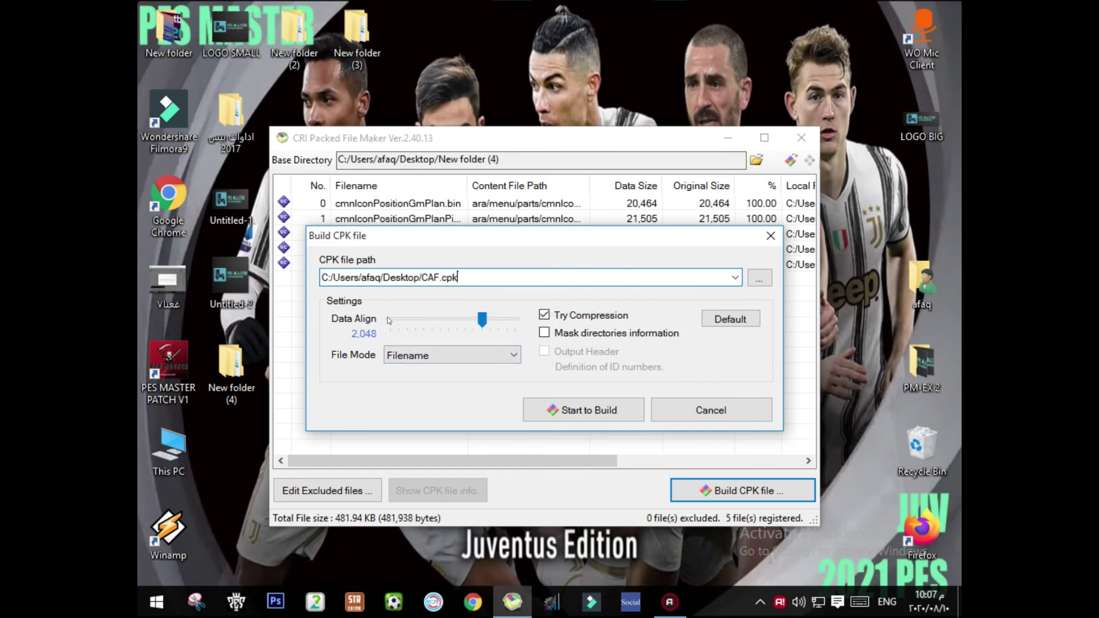
{"action": "left_click", "coordinate": [452, 323]}
{"action": "left_click", "coordinate": [488, 328]}
{"action": "left_click", "coordinate": [487, 328]}
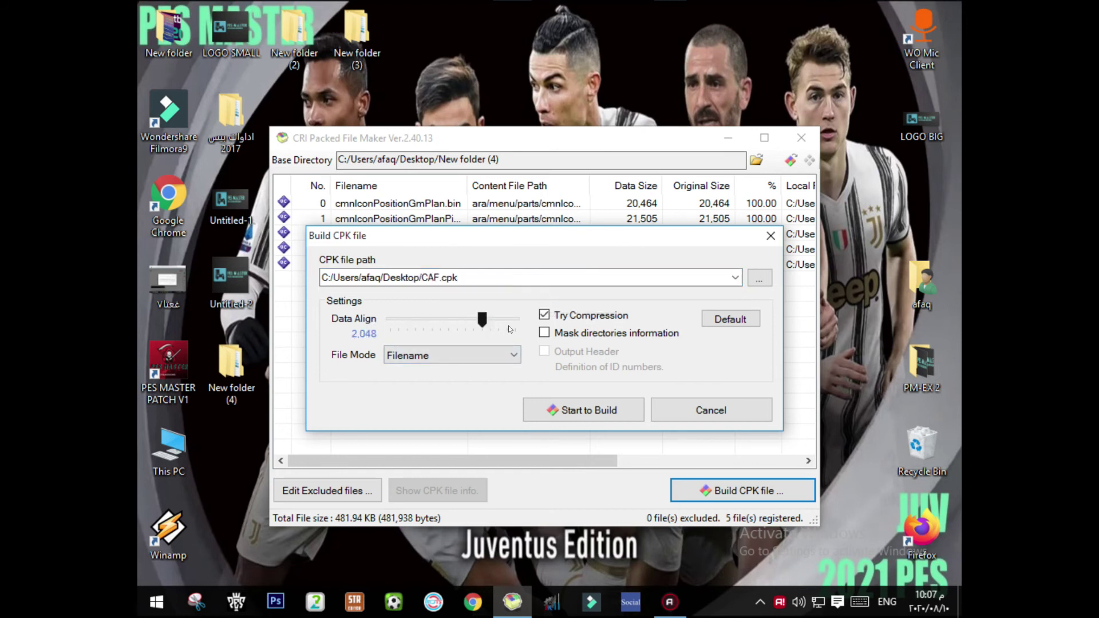
{"action": "left_click", "coordinate": [580, 317]}
{"action": "left_click", "coordinate": [587, 404]}
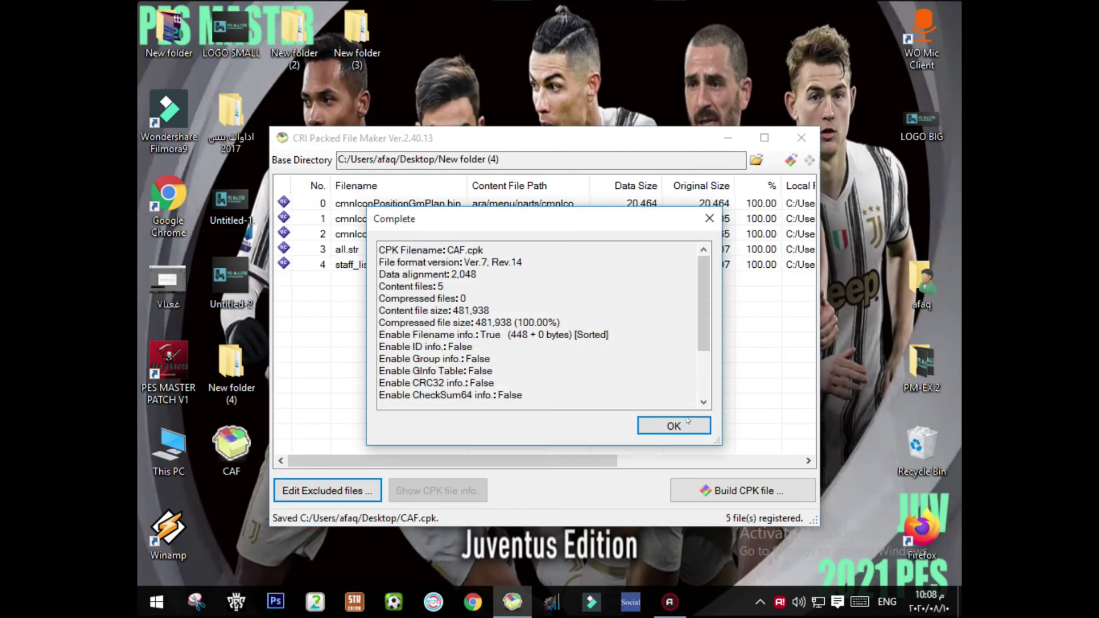
Step: Dismiss the build completion report and close CRI Packed File Maker
{"action": "left_click", "coordinate": [667, 422]}
{"action": "left_click_drag", "start_coordinate": [451, 346], "coordinate": [306, 198]}
{"action": "left_click", "coordinate": [414, 295]}
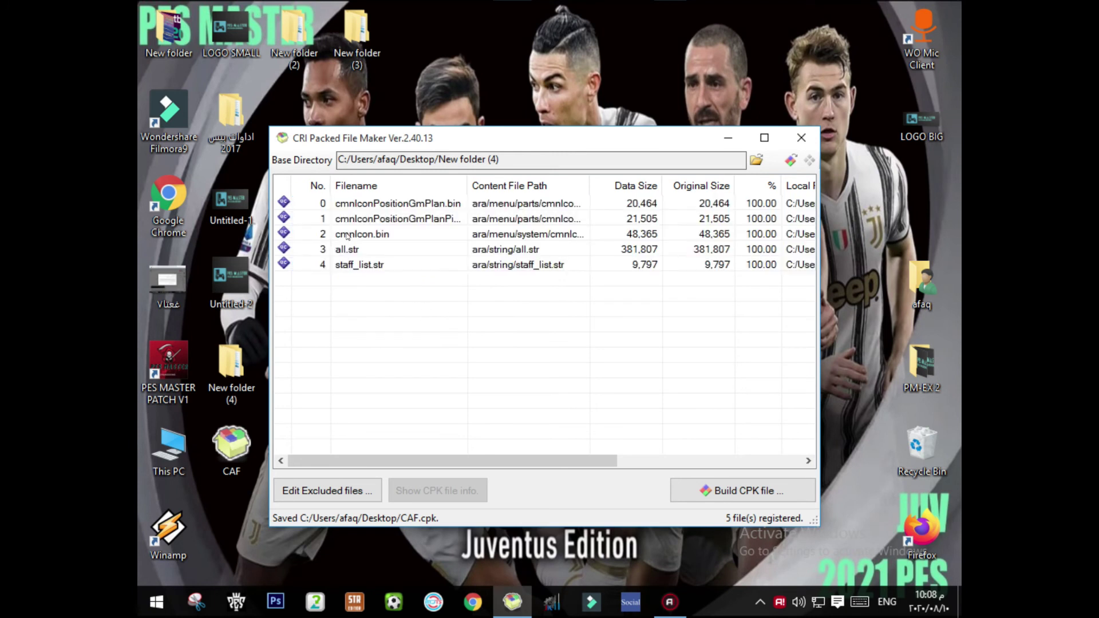
{"action": "left_click_drag", "start_coordinate": [344, 347], "coordinate": [312, 200]}
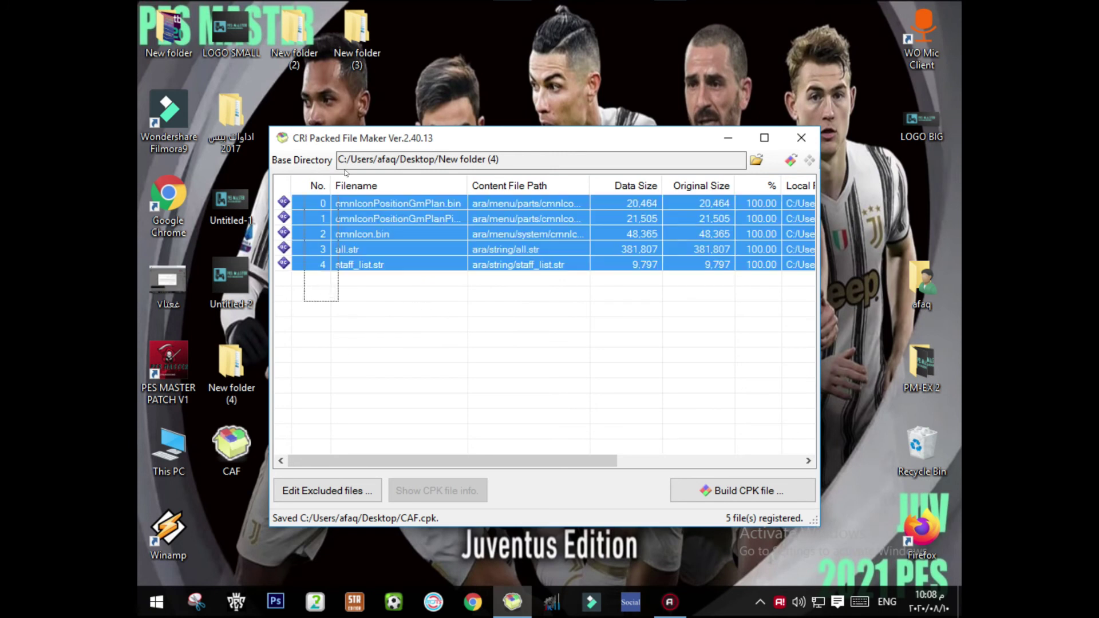
{"action": "left_click", "coordinate": [819, 138]}
Step: Move the CAF package icon on the desktop and copy it
{"action": "left_click_drag", "start_coordinate": [231, 447], "coordinate": [483, 187]}
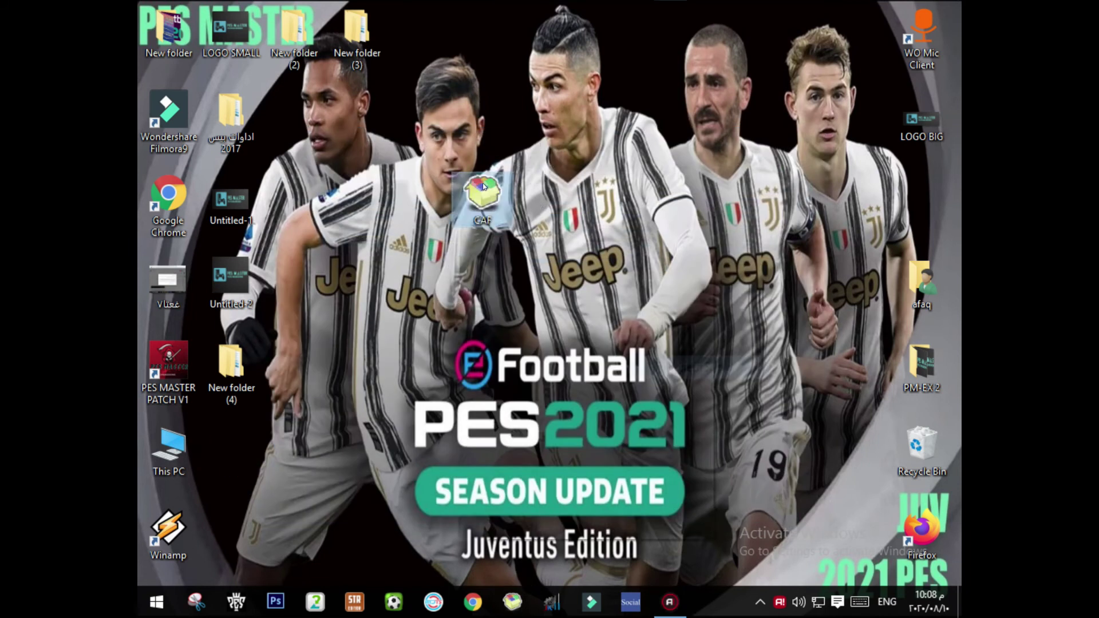
{"action": "right_click", "coordinate": [483, 184]}
{"action": "left_click", "coordinate": [543, 442]}
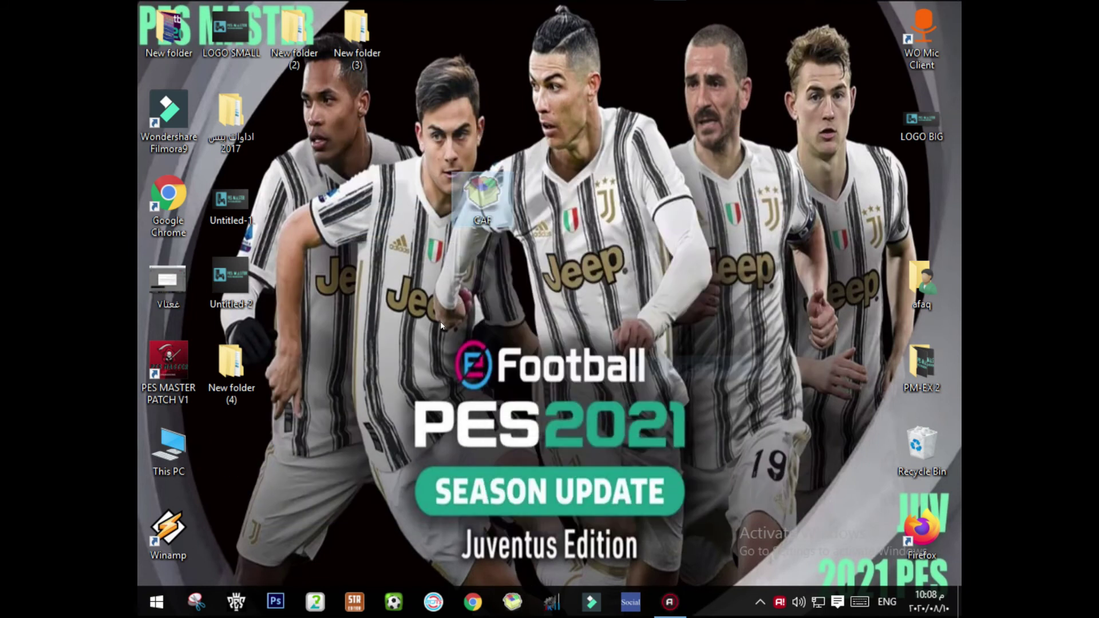
{"action": "left_click", "coordinate": [190, 434]}
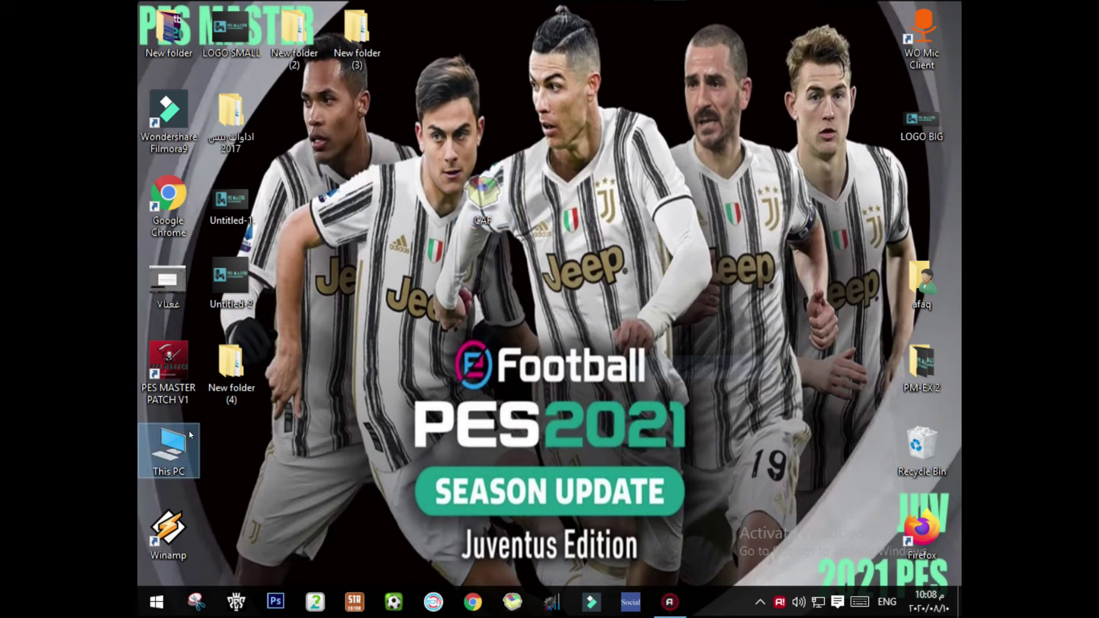
Step: Paste the CAF file into E:\PES MASTER PATCH\download and open that folder
{"action": "double_click", "coordinate": [190, 434]}
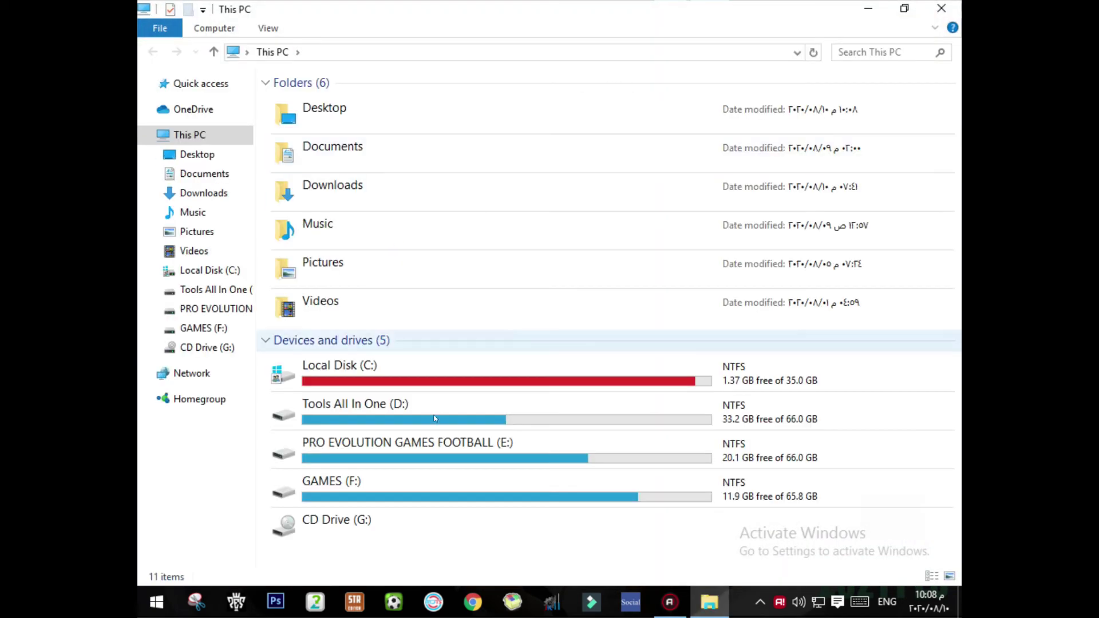
{"action": "double_click", "coordinate": [447, 444]}
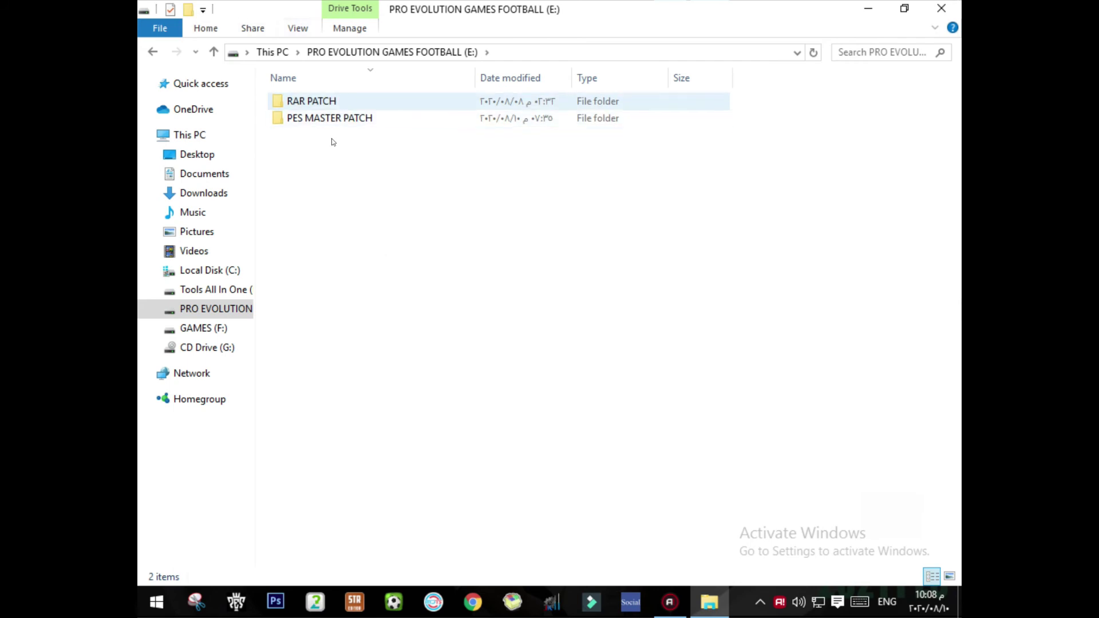
{"action": "double_click", "coordinate": [331, 120]}
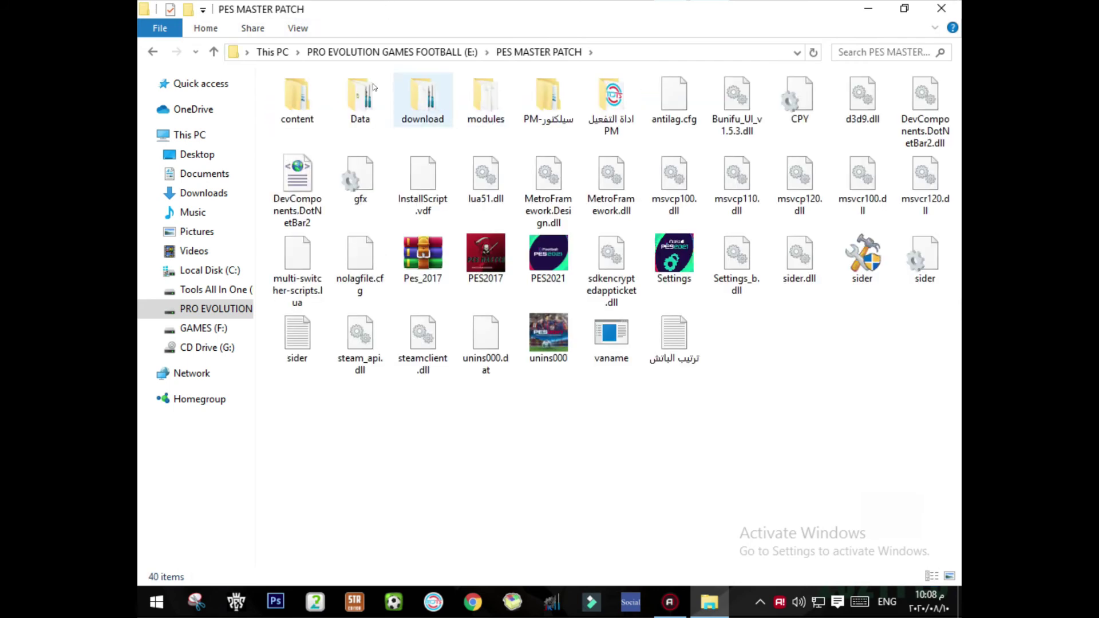
{"action": "left_click", "coordinate": [432, 104]}
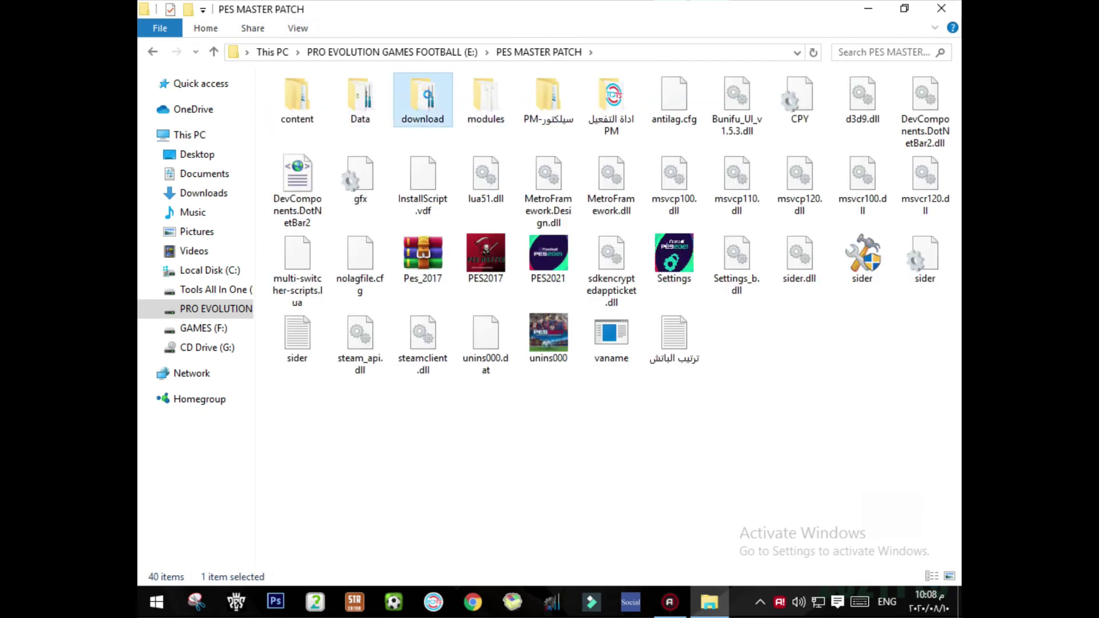
{"action": "right_click", "coordinate": [439, 101]}
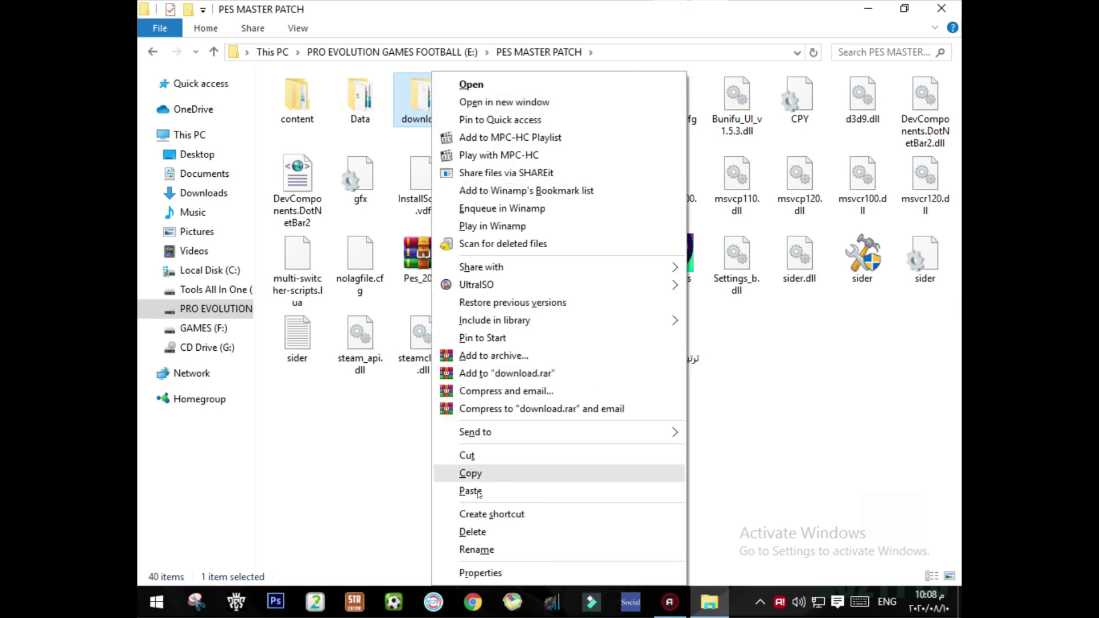
{"action": "left_click", "coordinate": [479, 491]}
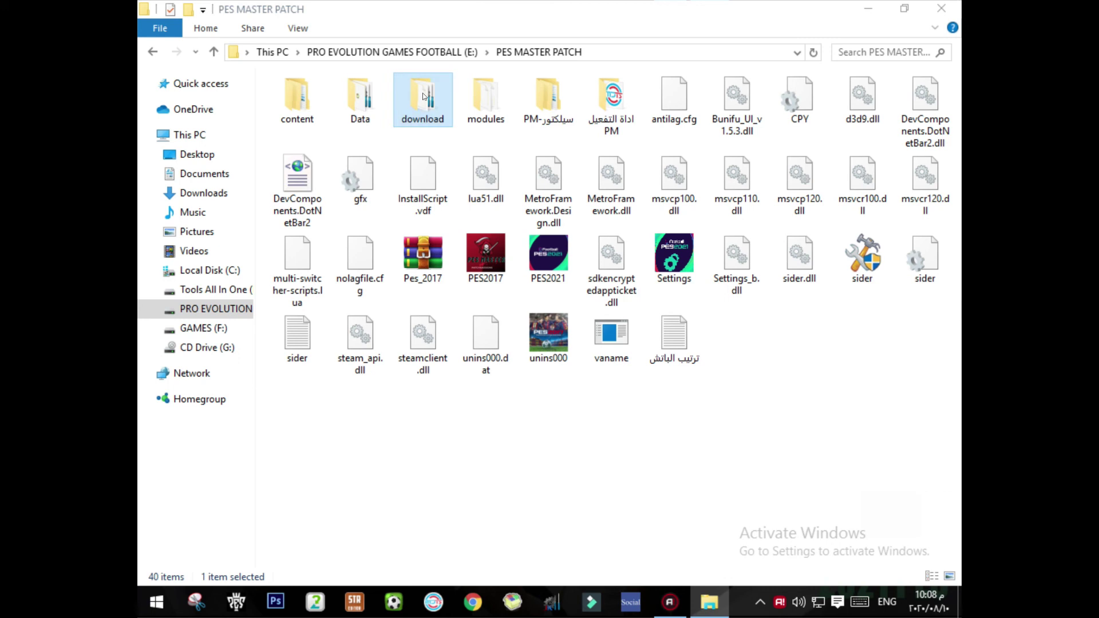
{"action": "double_click", "coordinate": [439, 103]}
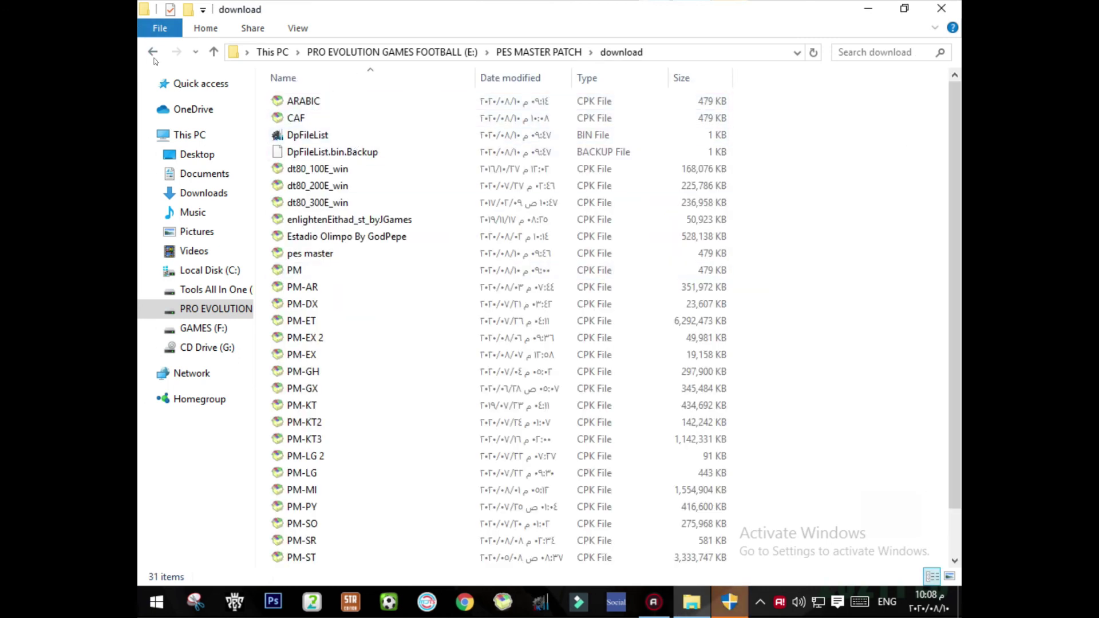
{"action": "left_click", "coordinate": [719, 614]}
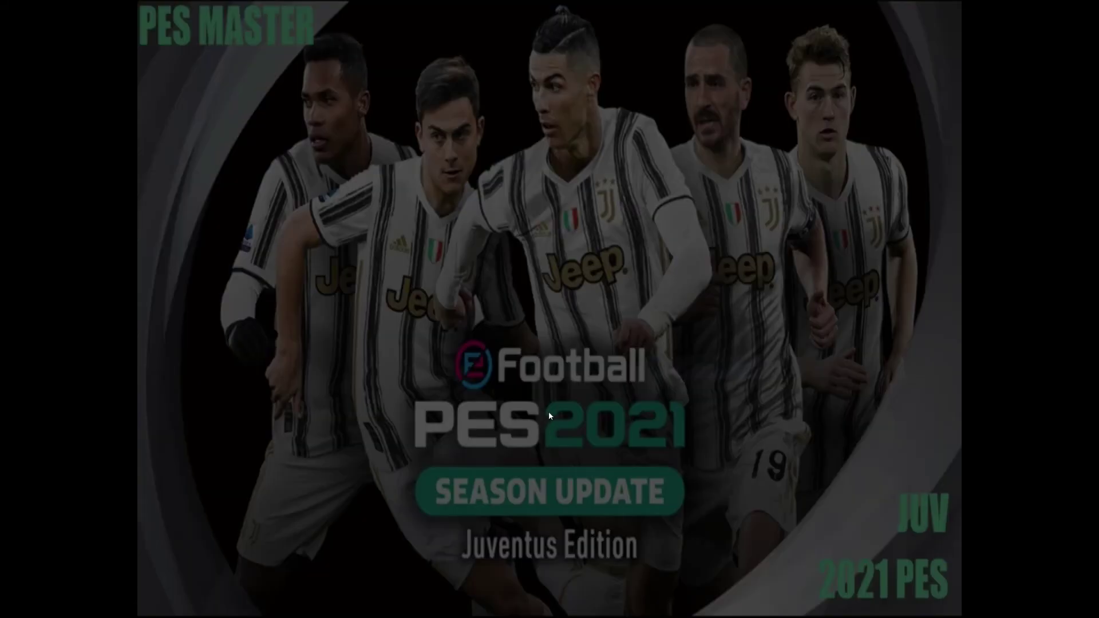
Step: Generate DpFileList.bin with only CAF.cpk checked, then close the generator and launch PES MASTER PATCH V1
{"action": "left_click", "coordinate": [618, 330]}
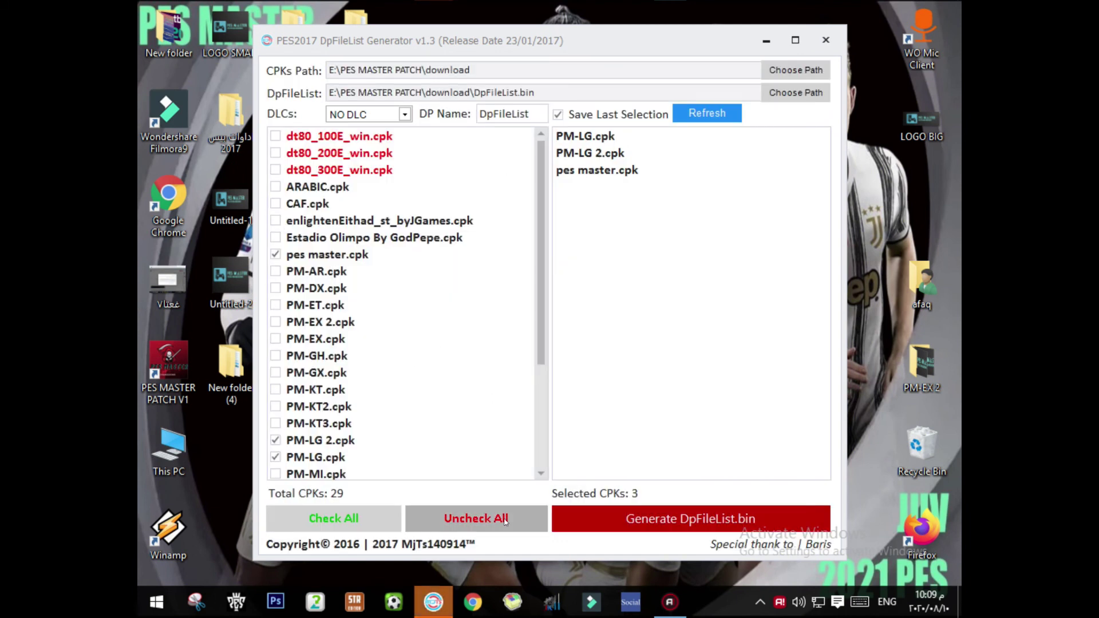
{"action": "left_click", "coordinate": [453, 518]}
{"action": "scroll", "coordinate": [383, 232], "scroll_direction": "down", "scroll_amount": 3}
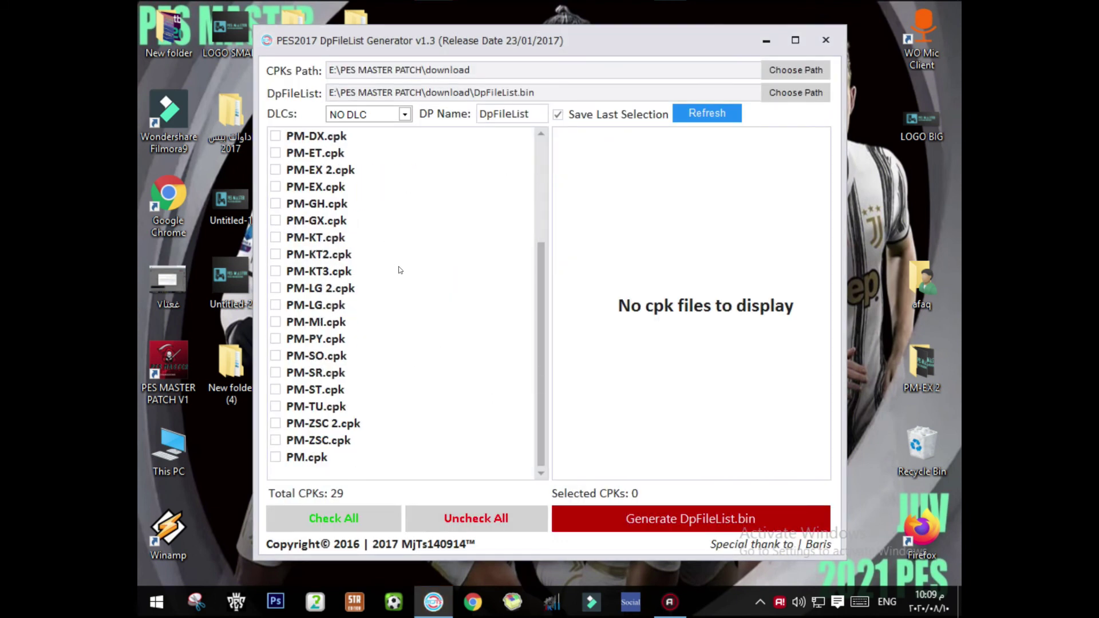
{"action": "scroll", "coordinate": [401, 258], "scroll_direction": "up", "scroll_amount": 3}
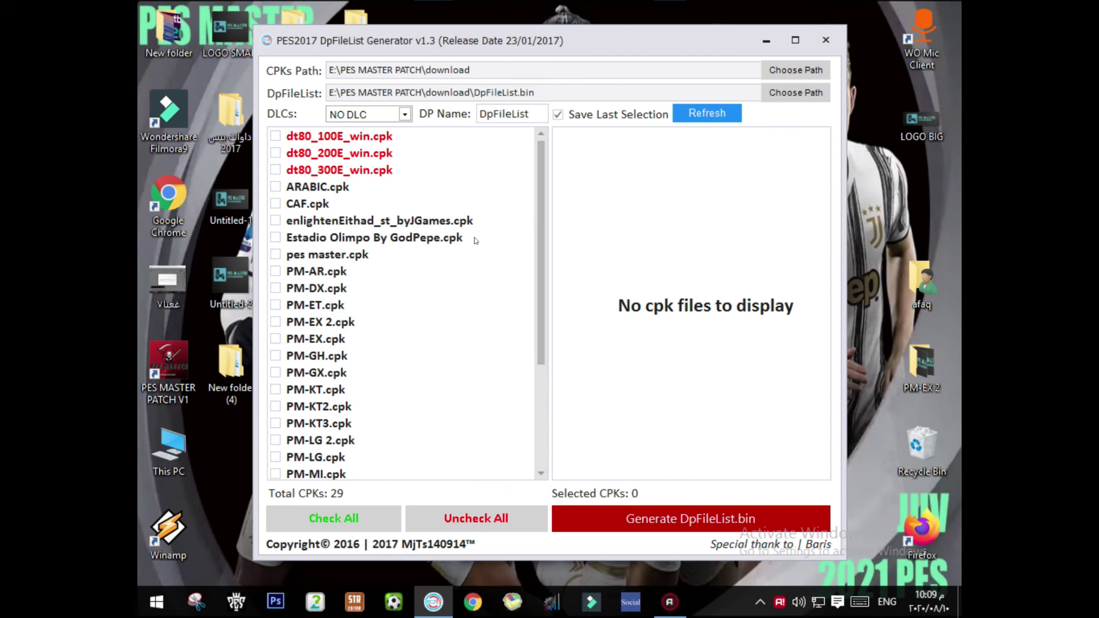
{"action": "left_click", "coordinate": [291, 205]}
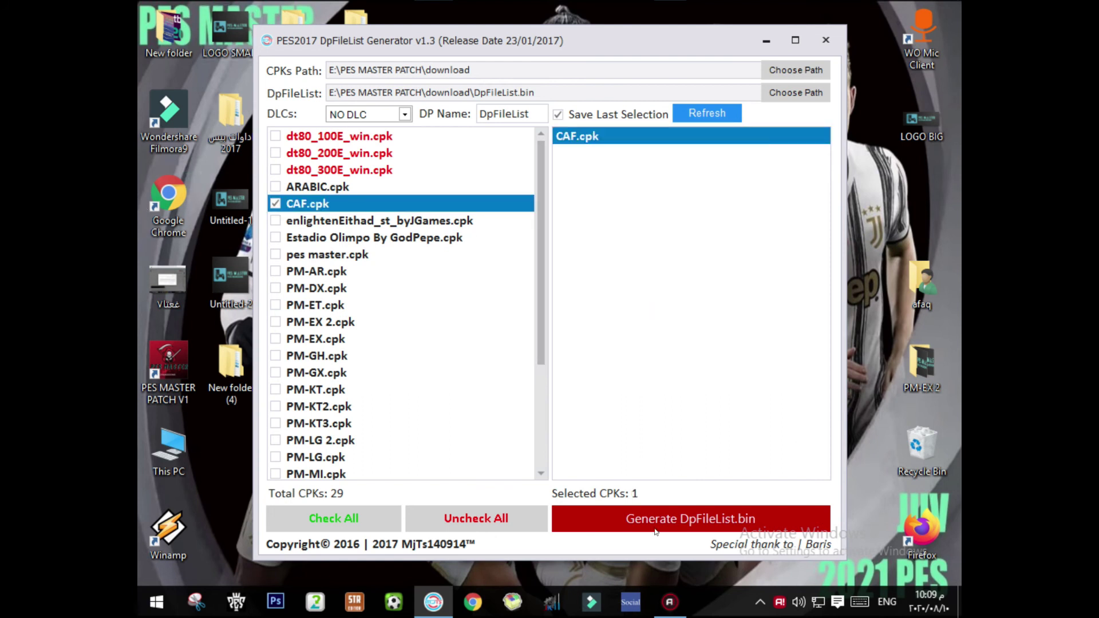
{"action": "left_click", "coordinate": [612, 521]}
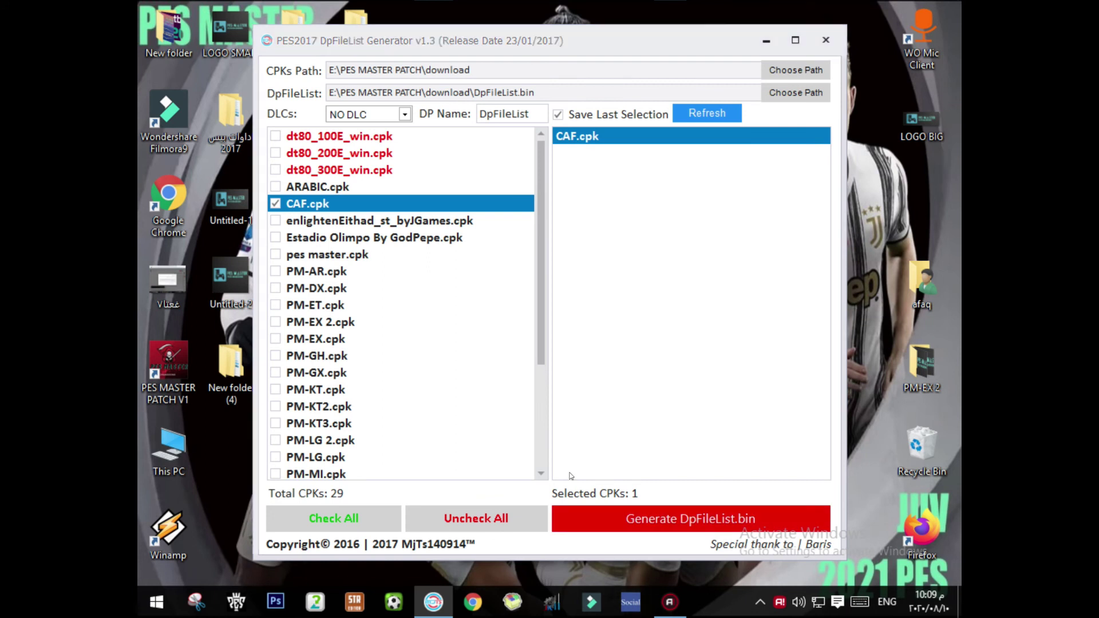
{"action": "left_click", "coordinate": [572, 326]}
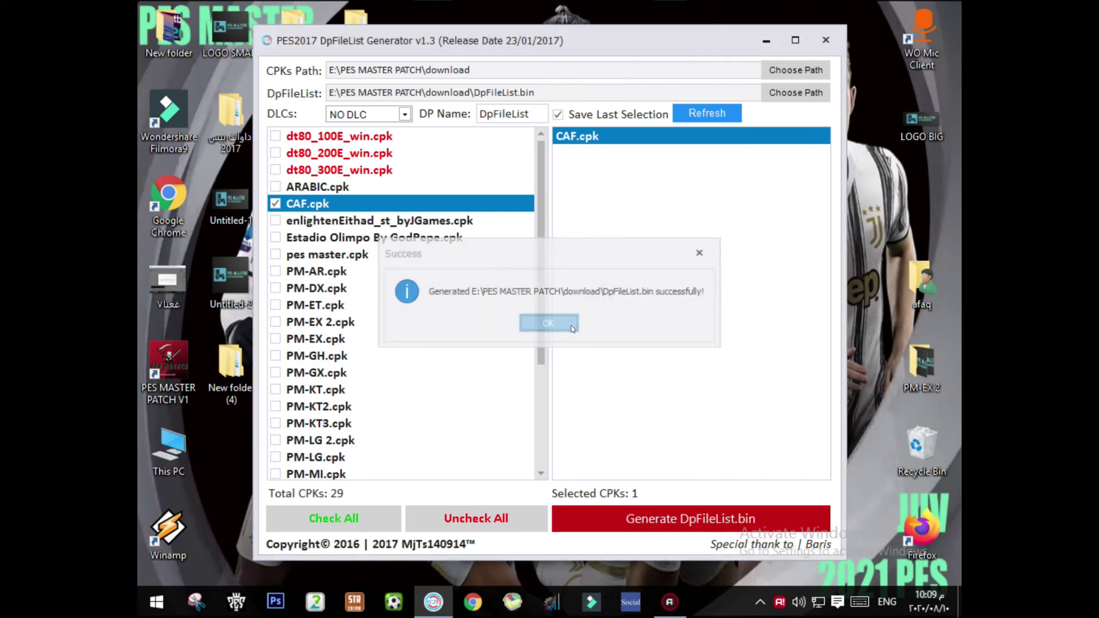
{"action": "left_click", "coordinate": [629, 521]}
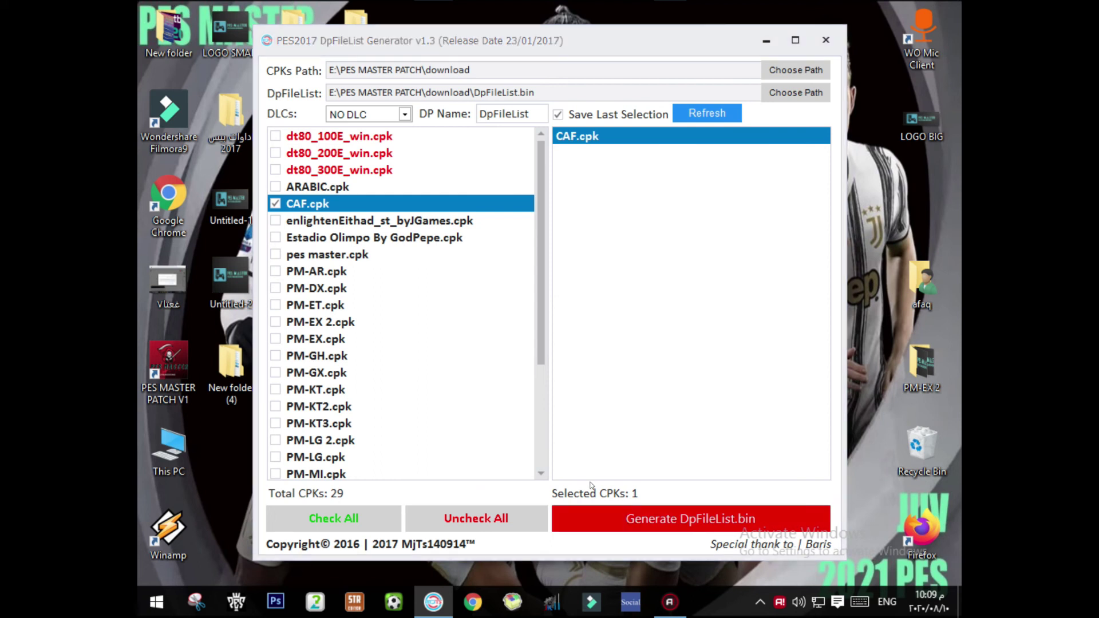
{"action": "left_click", "coordinate": [566, 326]}
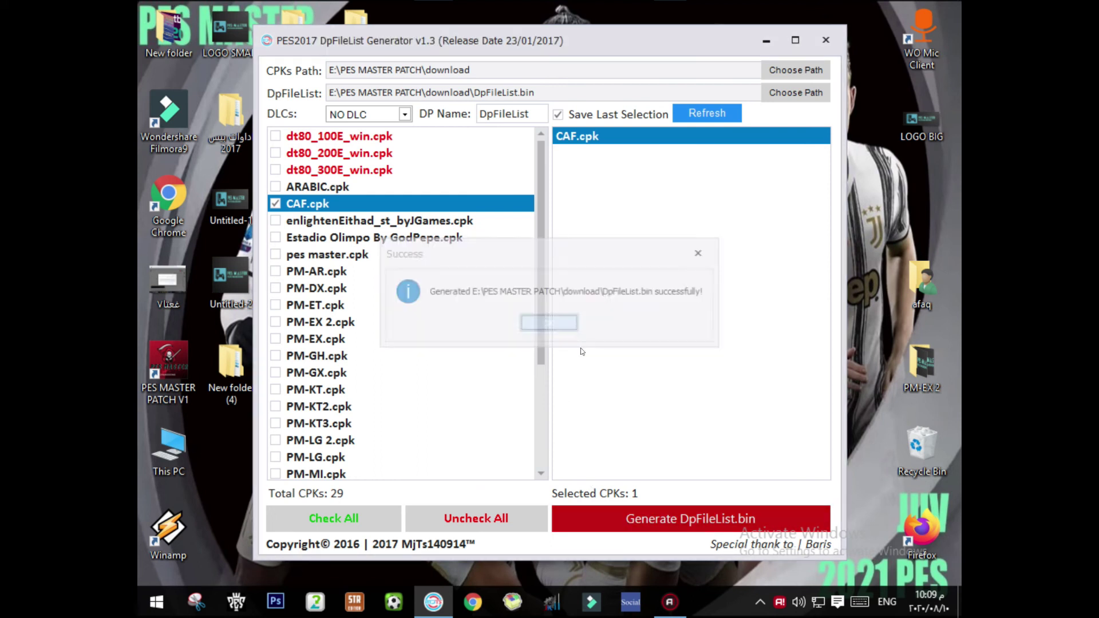
{"action": "left_click", "coordinate": [826, 39]}
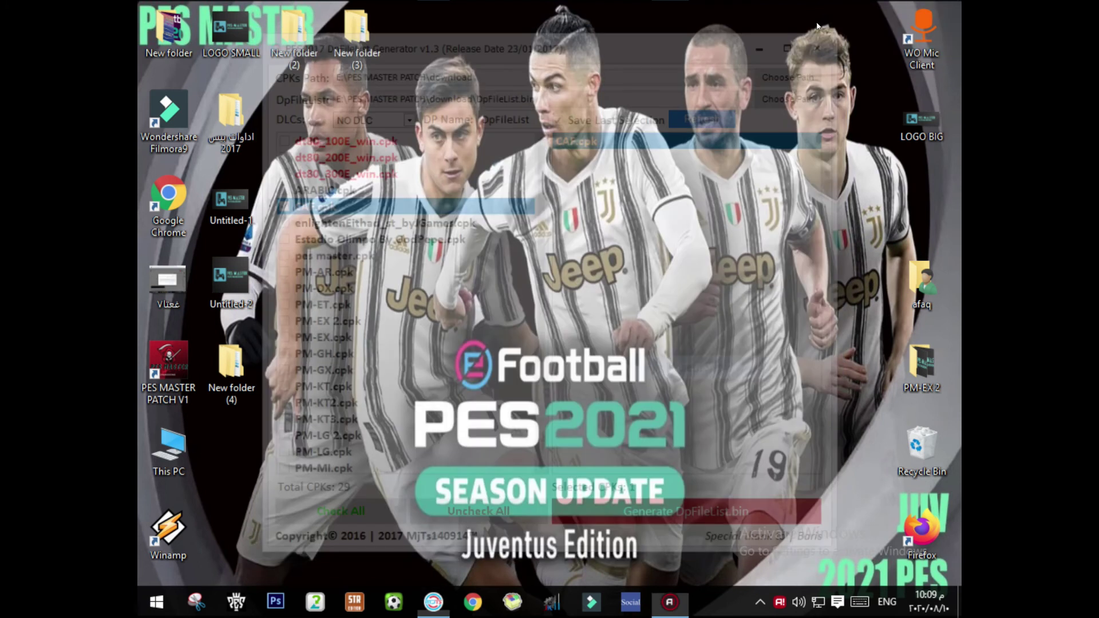
{"action": "double_click", "coordinate": [175, 370]}
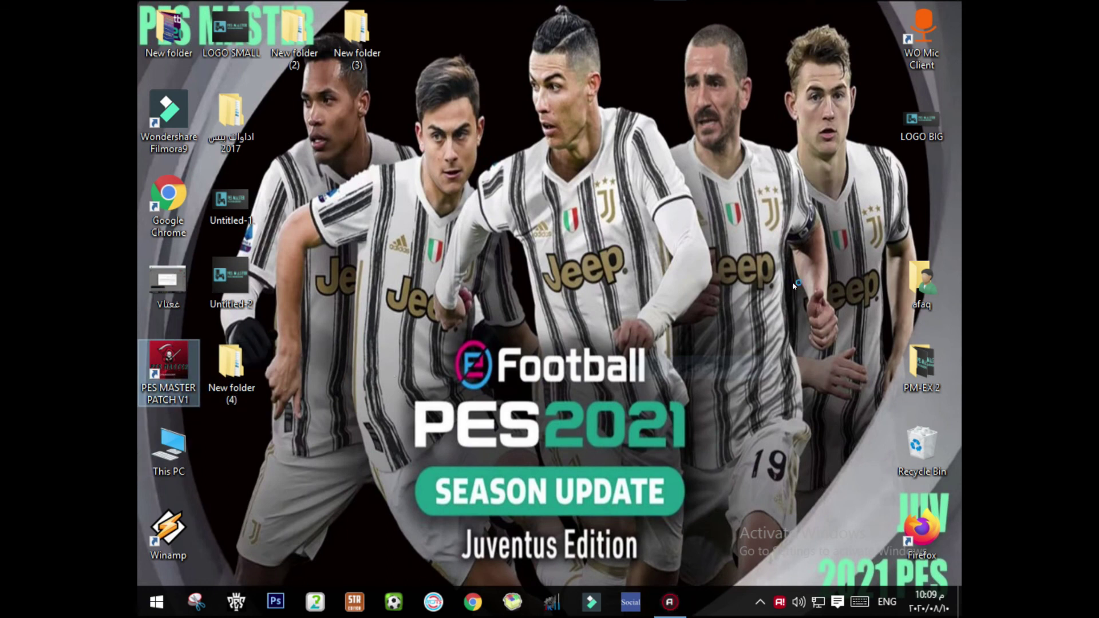